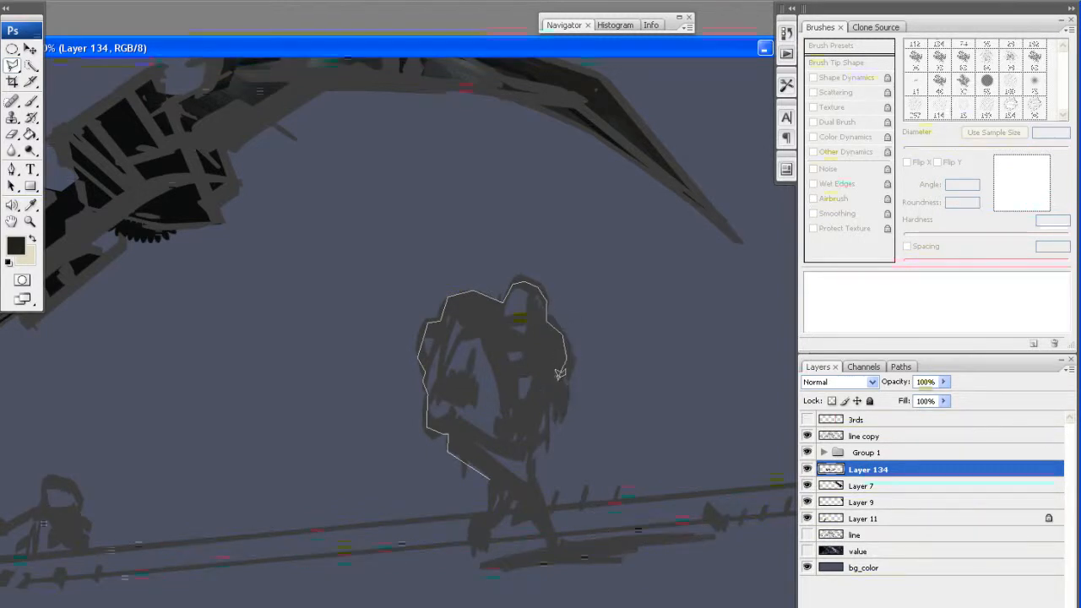
Finish the polygonal lasso outline around the walking figure's body and front leg, closing it into a selection
drag(555, 407, 527, 442)
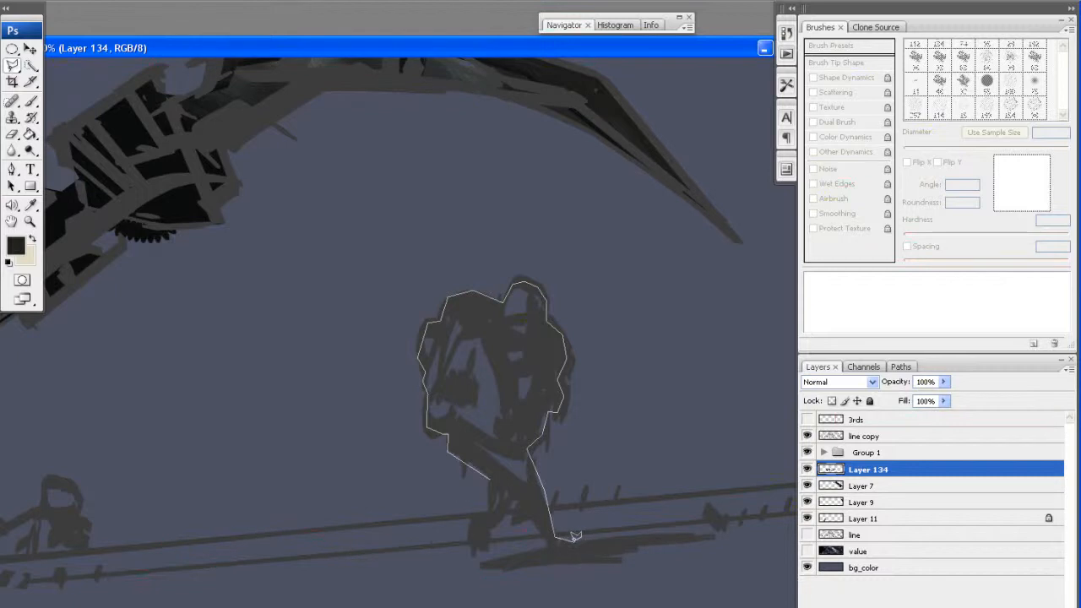
click(583, 550)
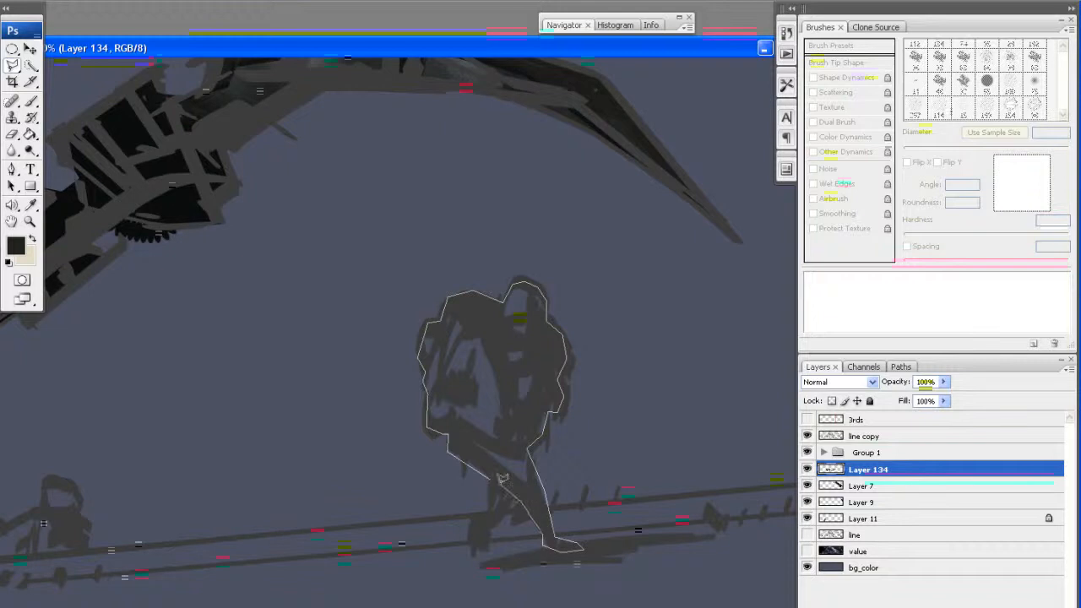
drag(501, 451, 535, 427)
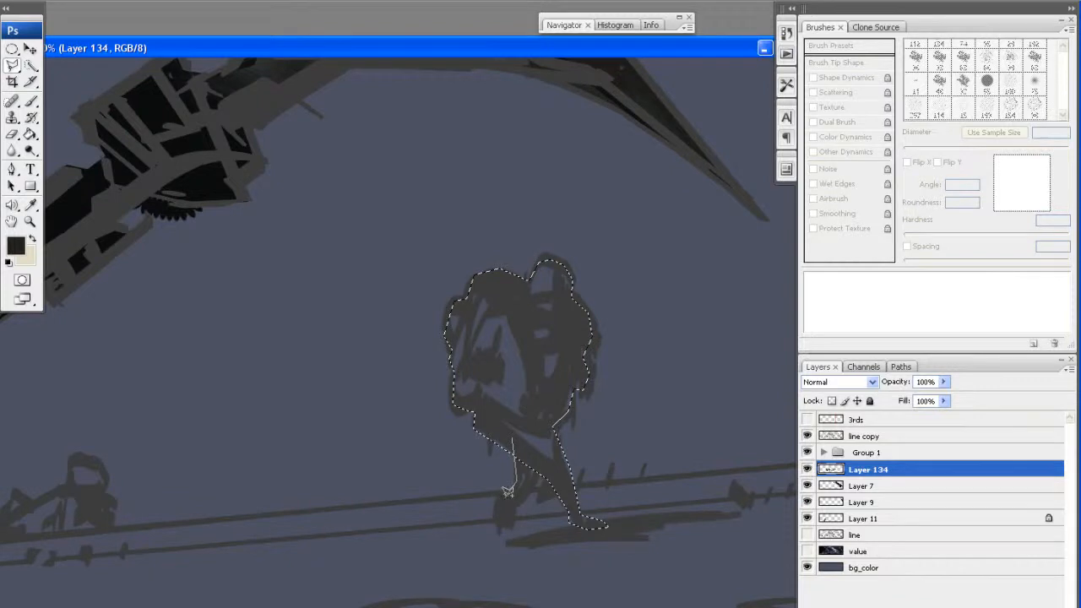
Add the figure's rear leg and foot to the existing selection with the polygonal lasso
click(501, 494)
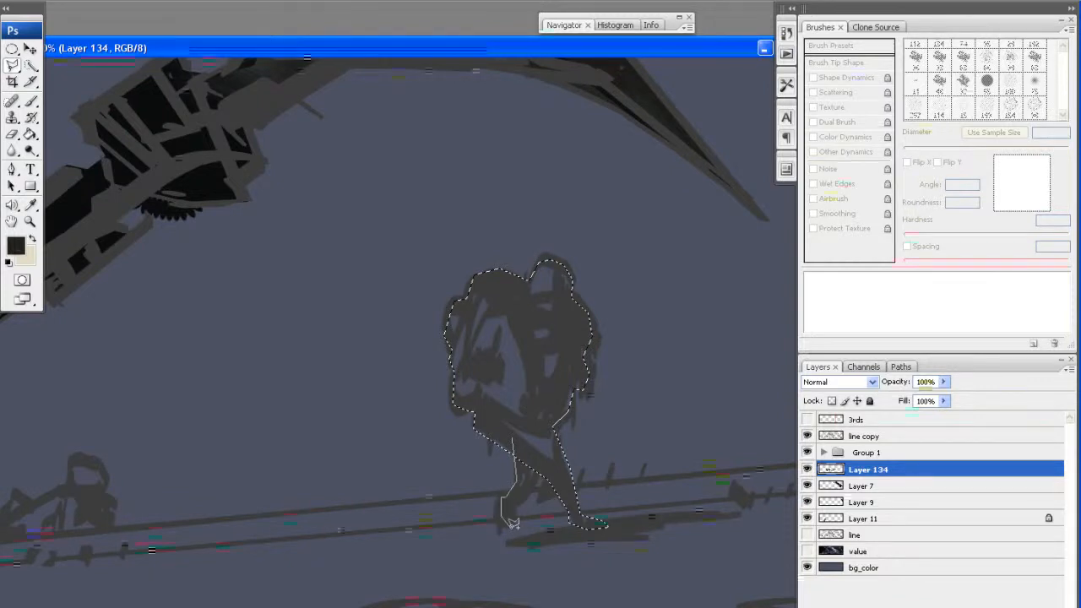
click(527, 520)
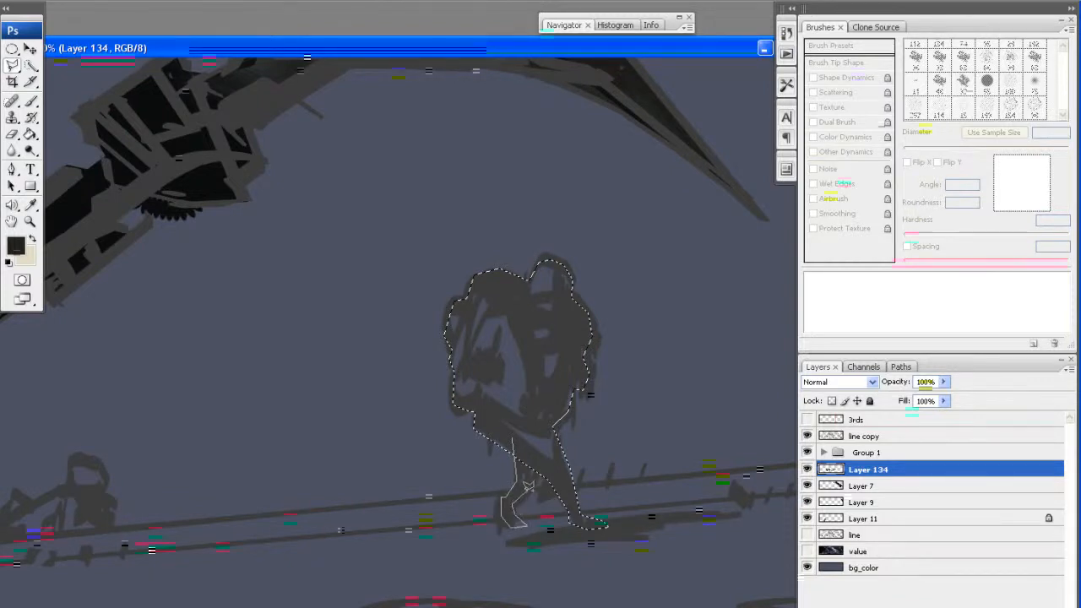
click(517, 433)
mouse_move(589, 401)
mouse_down()
mouse_move(538, 416)
mouse_move(597, 372)
mouse_move(642, 412)
mouse_move(675, 414)
mouse_move(666, 411)
mouse_move(664, 425)
mouse_move(620, 400)
mouse_move(666, 389)
mouse_up()
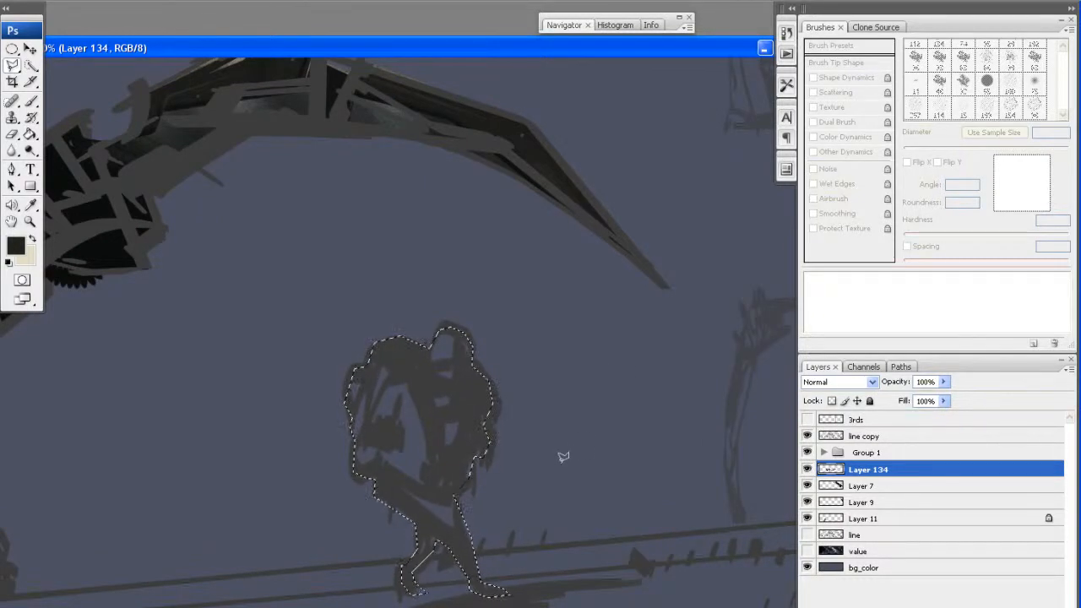
Hide the line copy layer and check what Layer 134 contains by switching its visibility off and on
drag(495, 430, 525, 432)
key(ctrl+minus)
key(ctrl+minus)
key(ctrl+plus)
key(ctrl+plus)
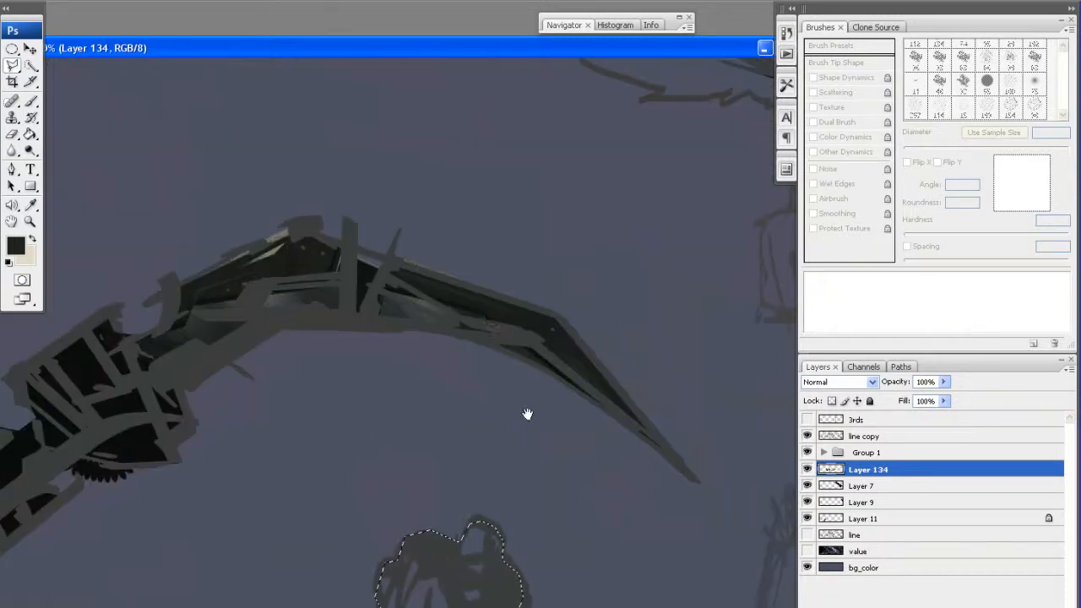
key(ctrl+minus)
key(ctrl+plus)
click(806, 436)
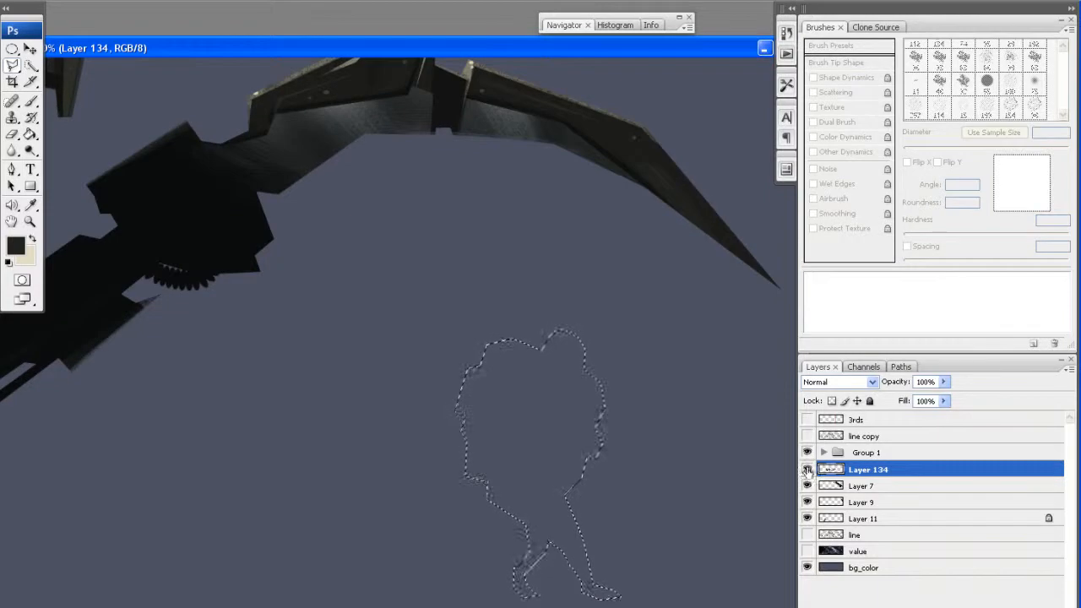
click(806, 470)
click(806, 470)
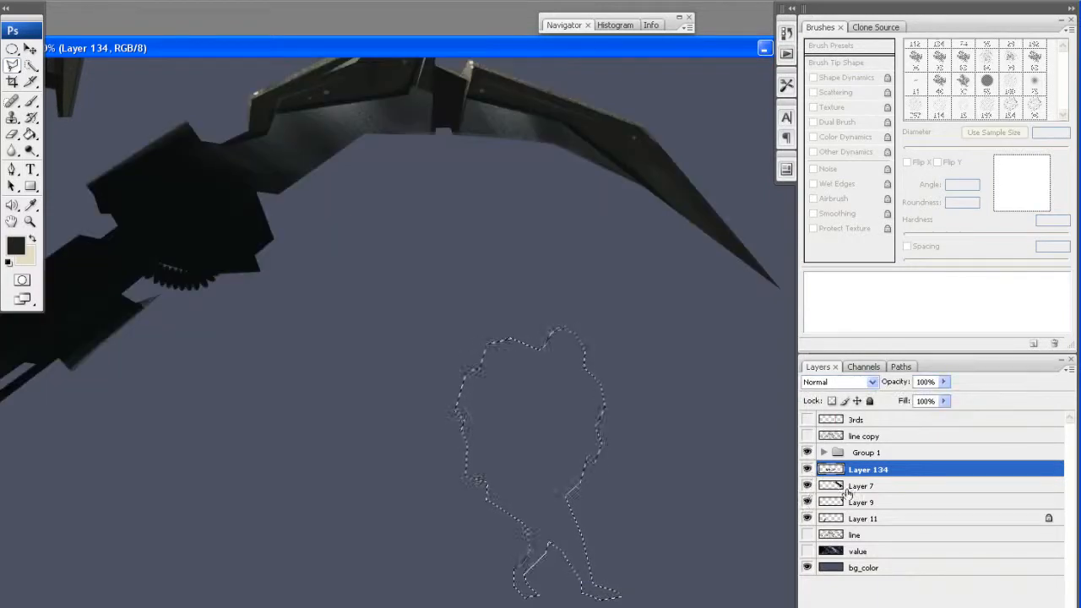
Create a new layer directly above Layer 134 with the default settings, keeping the figure selection active
key(ctrl+shift+n)
key(Return)
drag(412, 364, 334, 343)
Set the foreground colour to tan b39a79 and fill the figure selection with it on the new layer
click(18, 246)
click(193, 261)
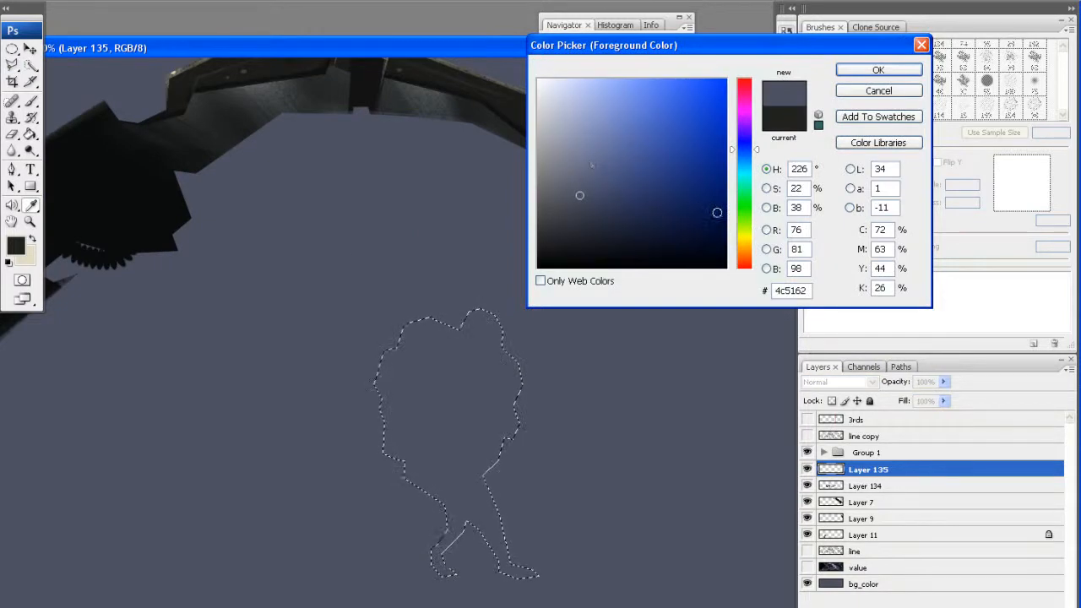
click(745, 229)
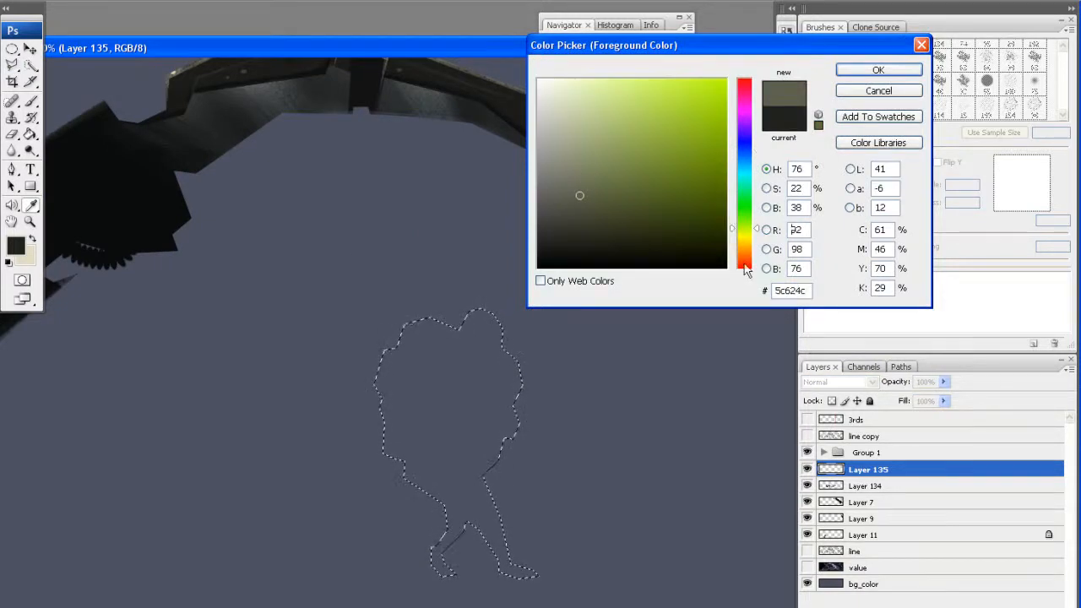
click(746, 242)
click(583, 168)
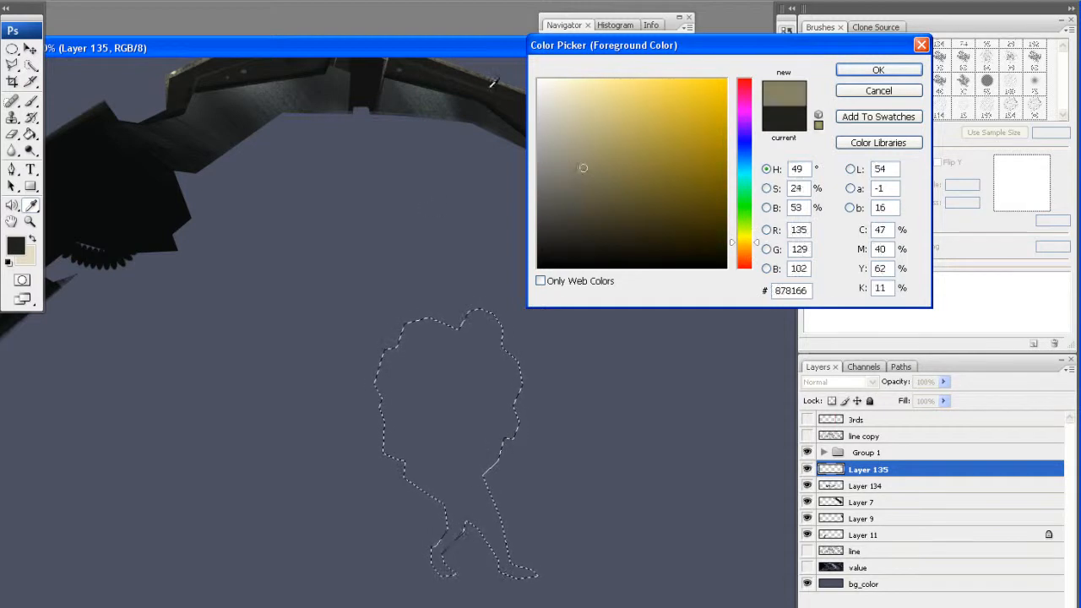
drag(755, 245, 758, 250)
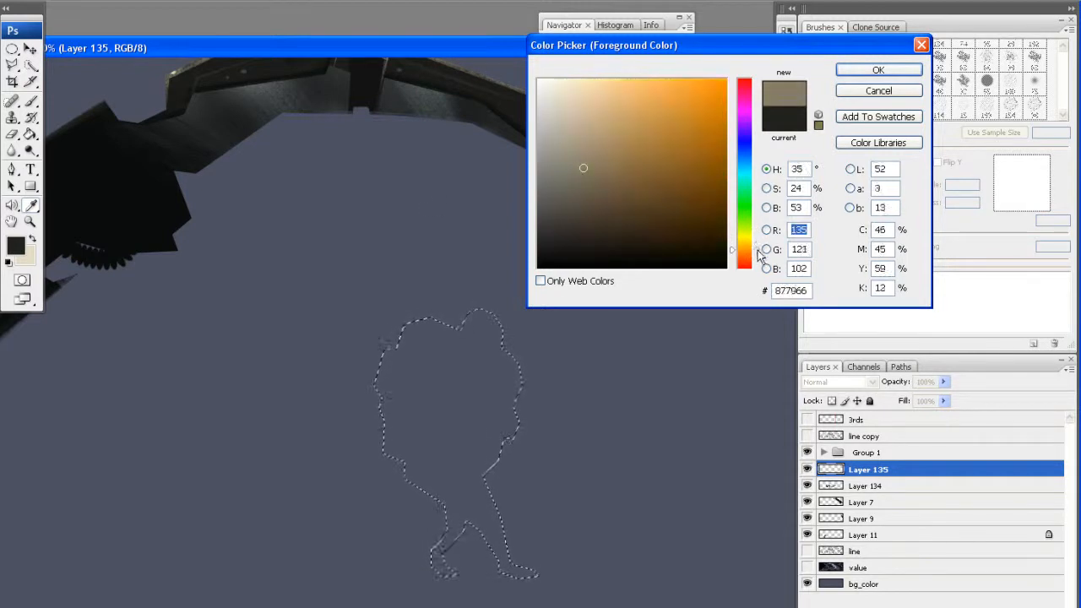
drag(598, 150, 600, 130)
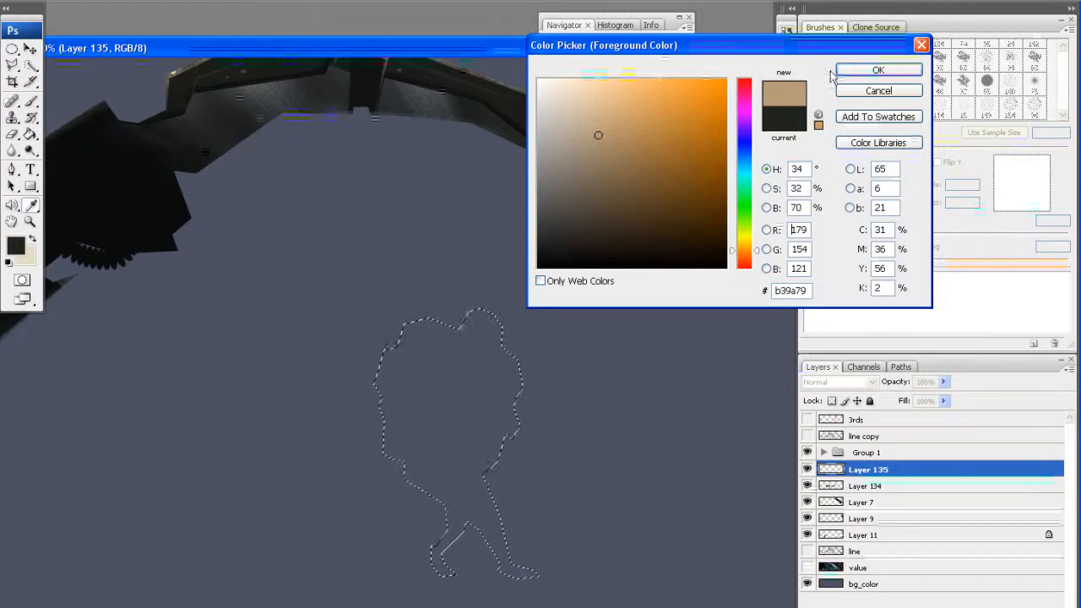
key(Return)
click(478, 386)
Darken the tan silhouette by lowering its brightness with a Brightness/Contrast adjustment
drag(531, 348, 533, 336)
key(alt+i)
key(a)
key(c)
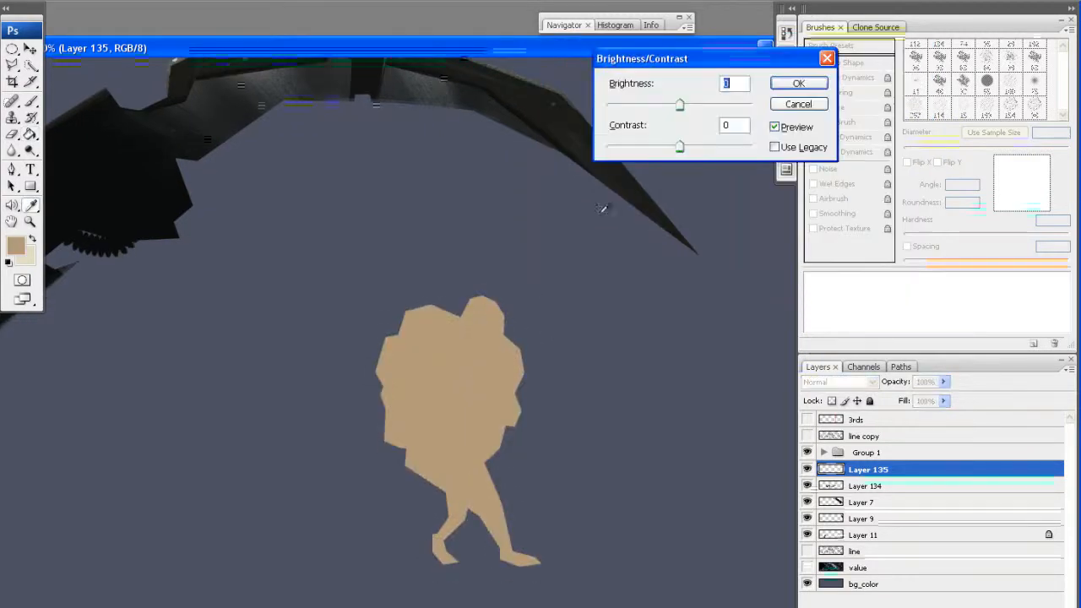
mouse_move(664, 106)
mouse_down()
mouse_move(640, 105)
mouse_move(648, 109)
mouse_up()
click(803, 85)
mouse_move(474, 297)
mouse_down()
mouse_move(507, 295)
mouse_move(520, 307)
mouse_up()
Set up the Eraser with the textured 98 brush tip at a 23 px diameter
key(e)
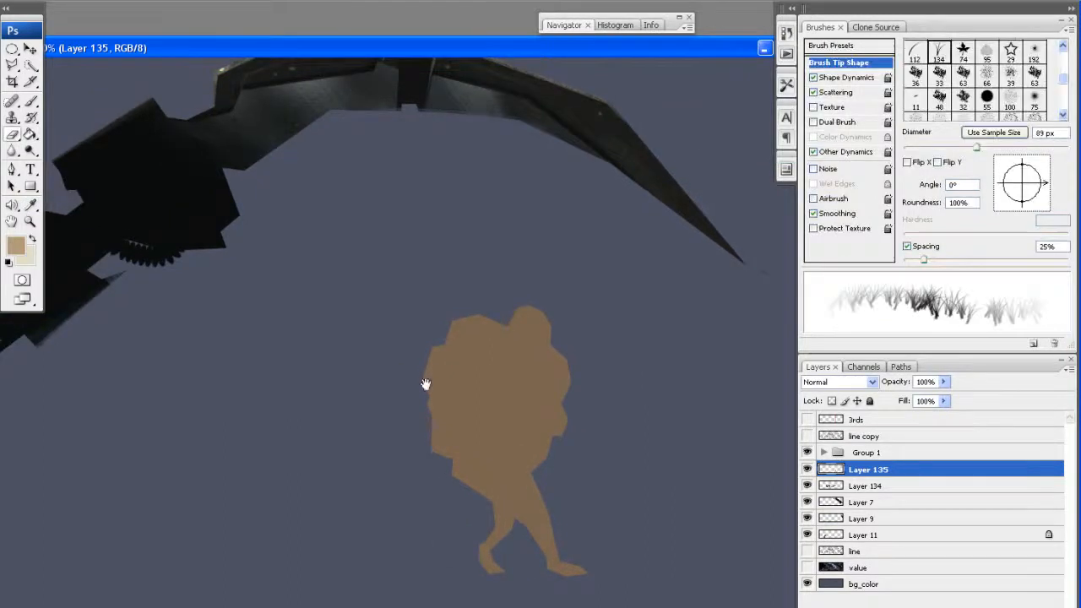
drag(448, 372, 470, 383)
right_click(466, 399)
click(573, 592)
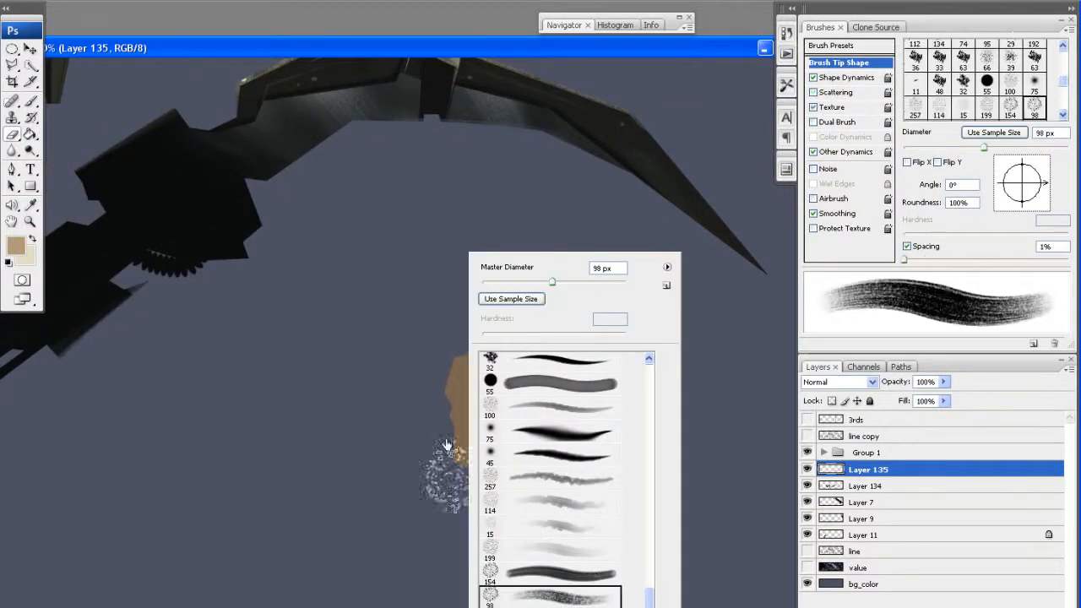
click(499, 283)
click(475, 228)
drag(416, 342, 449, 355)
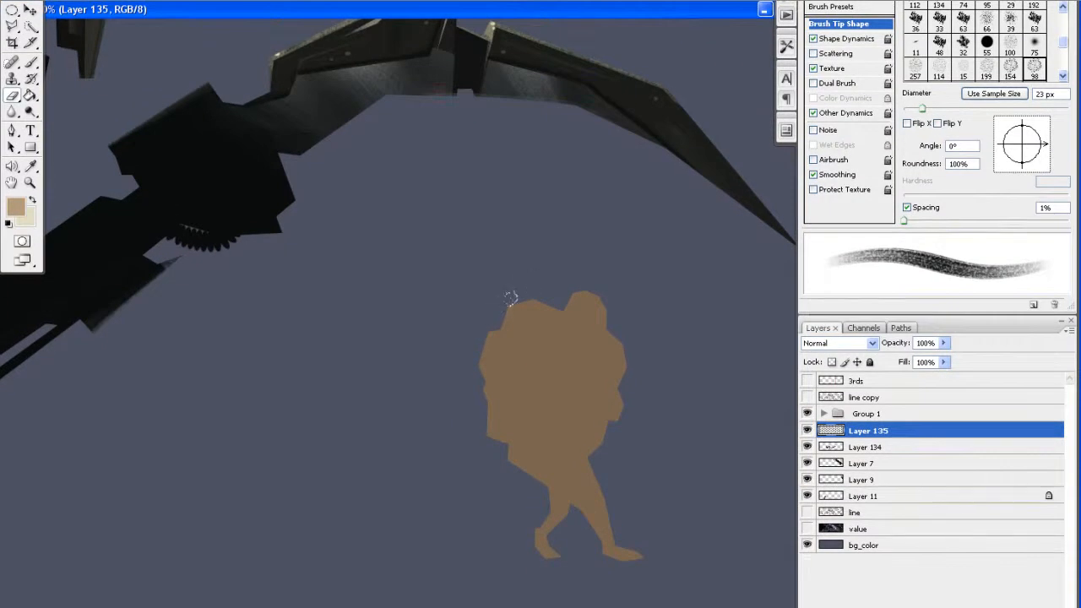
Erase along the silhouette's edges around the back, head and front shoulder to refine the upper body's contour
drag(488, 283, 480, 291)
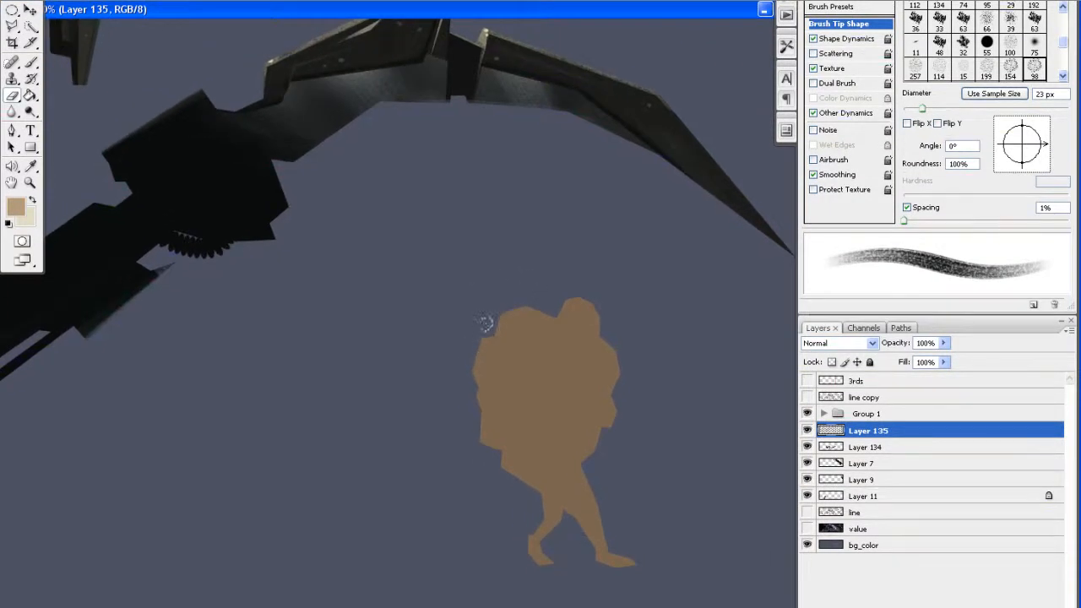
mouse_move(479, 336)
mouse_down()
mouse_move(485, 324)
mouse_move(474, 319)
mouse_up()
drag(520, 292, 529, 276)
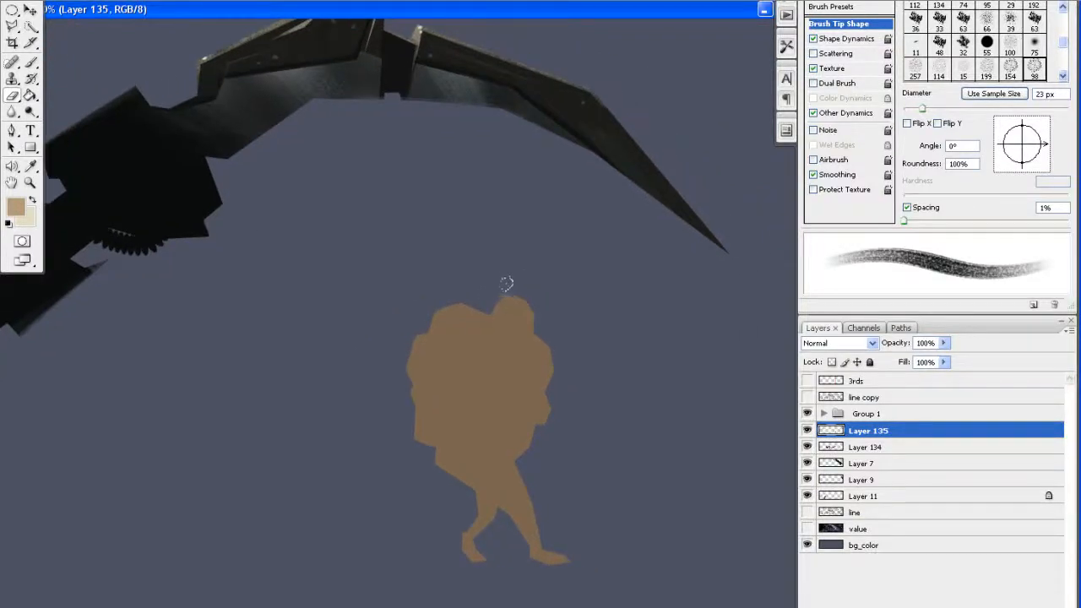
drag(533, 289, 521, 277)
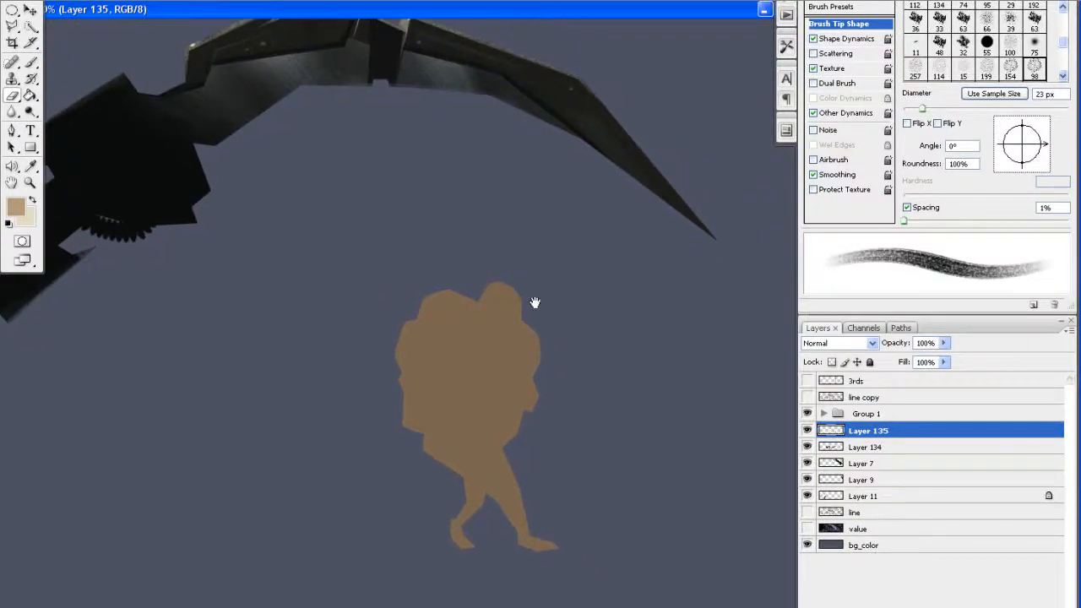
drag(544, 321, 546, 293)
drag(545, 381, 552, 364)
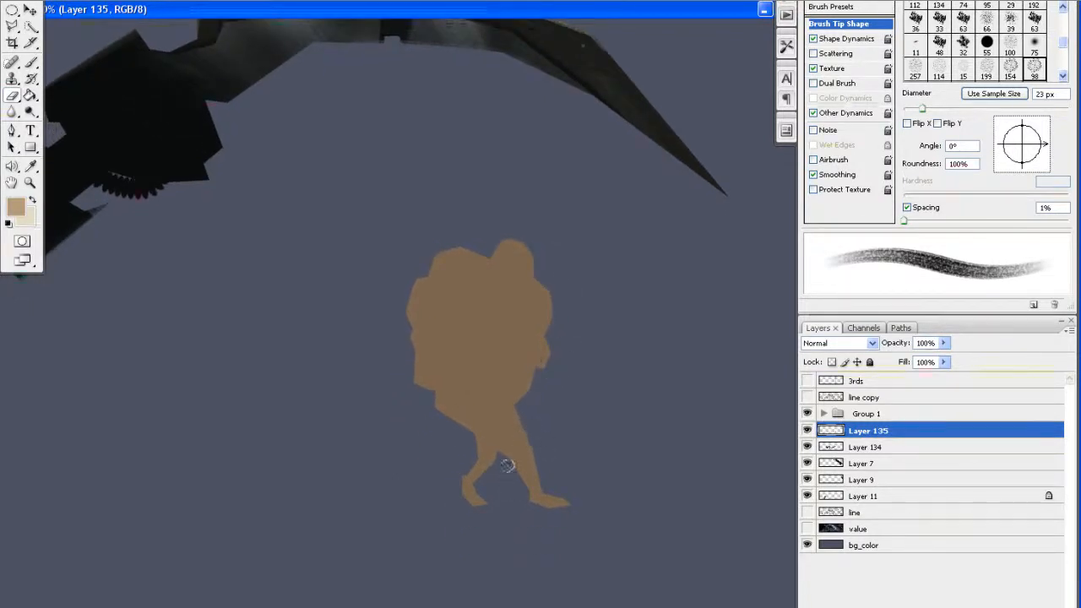
Erase along the lower back and between the legs to refine the silhouette's lower contour
drag(514, 479, 521, 498)
drag(437, 413, 444, 418)
mouse_move(491, 473)
mouse_down()
mouse_move(468, 458)
mouse_move(459, 475)
mouse_move(455, 462)
mouse_up()
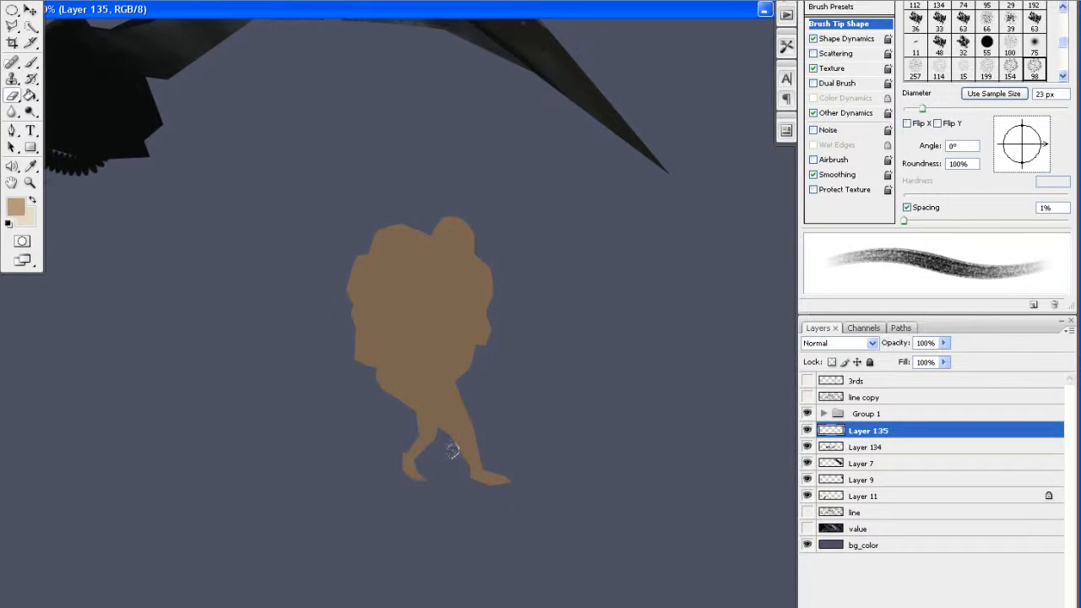
drag(482, 407, 511, 477)
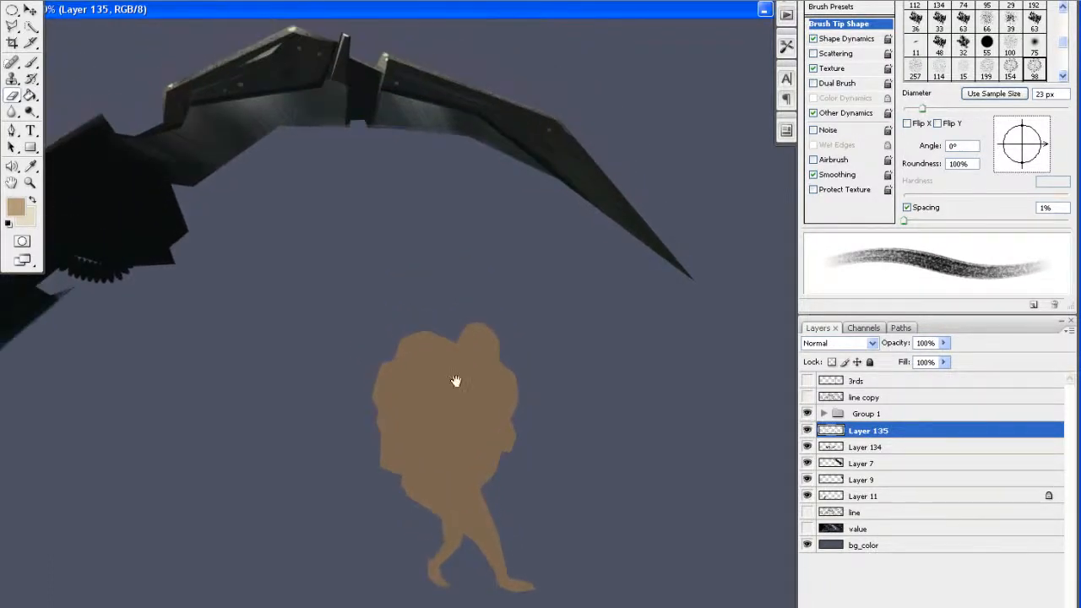
drag(509, 349, 509, 332)
Create a new layer clipped to the silhouette and set the brush colour to dark brown 584837
key(ctrl+shift+n)
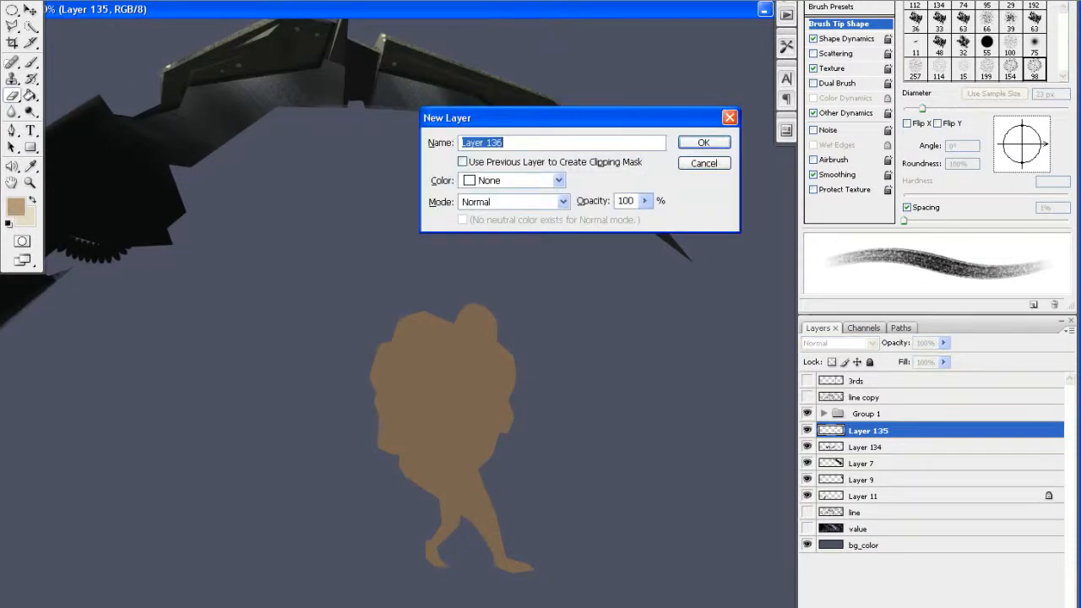
key(Return)
key(b)
click(13, 209)
click(412, 362)
click(608, 163)
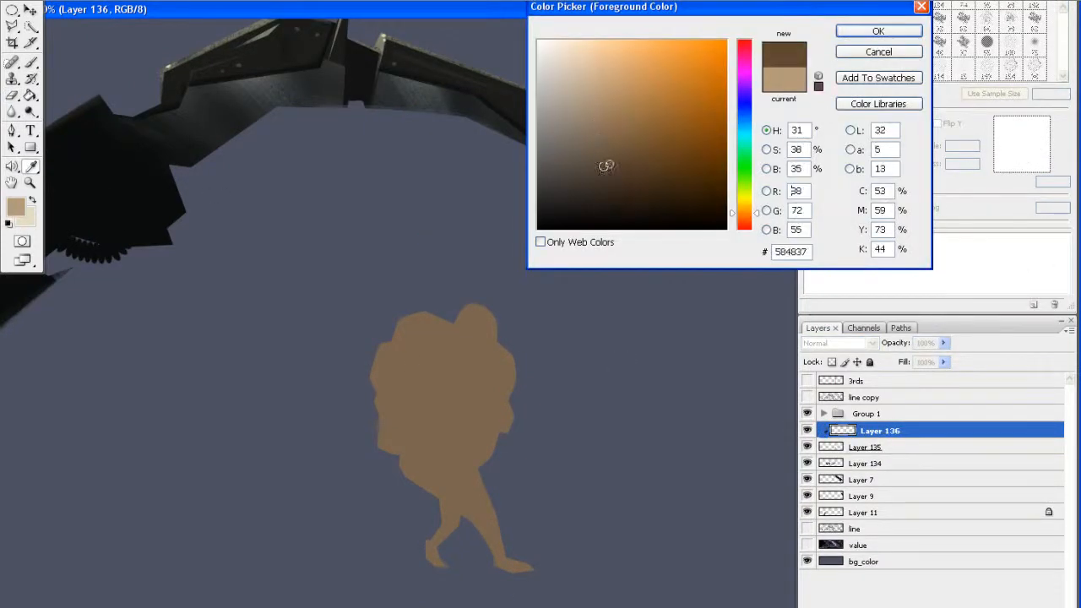
click(878, 30)
Paint dark brown shading on the figure's head and front shoulder, reducing the textured brush size between strokes
right_click(519, 309)
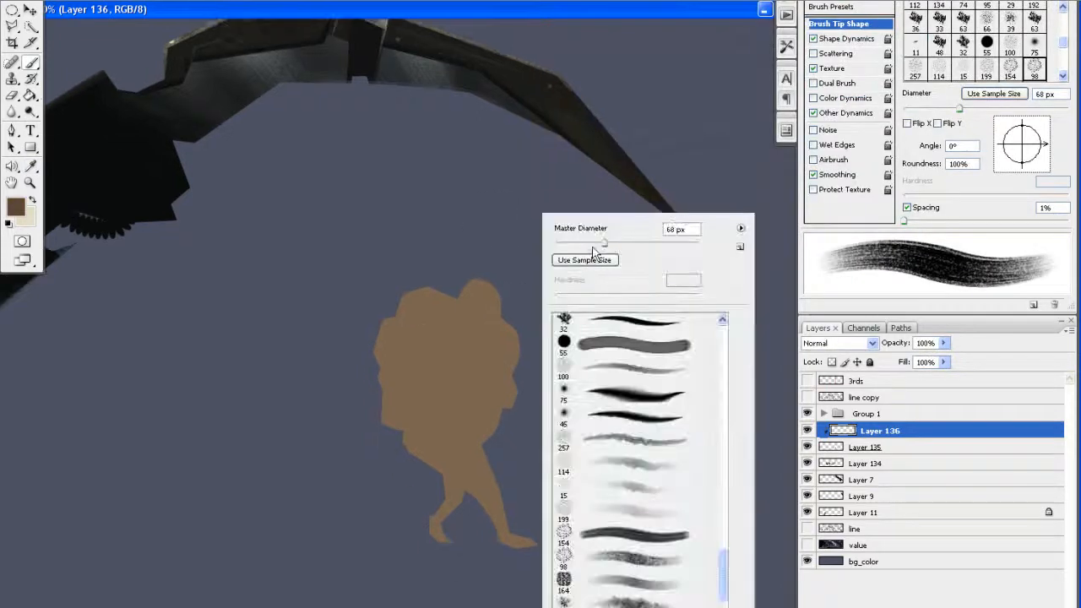
drag(467, 228, 487, 231)
drag(529, 309, 493, 334)
right_click(503, 286)
drag(555, 247, 551, 247)
click(518, 191)
mouse_move(460, 307)
mouse_down()
mouse_move(476, 297)
mouse_move(497, 328)
mouse_move(531, 335)
mouse_move(523, 354)
mouse_move(534, 319)
mouse_move(532, 337)
mouse_up()
drag(547, 309, 527, 309)
right_click(538, 262)
drag(587, 238, 577, 237)
click(526, 208)
Lighten and shape the shading on the head and shoulder with the Eraser
key(e)
drag(488, 339, 487, 317)
mouse_move(525, 308)
mouse_down()
mouse_move(543, 311)
mouse_move(515, 323)
mouse_move(540, 309)
mouse_move(508, 298)
mouse_move(480, 311)
mouse_up()
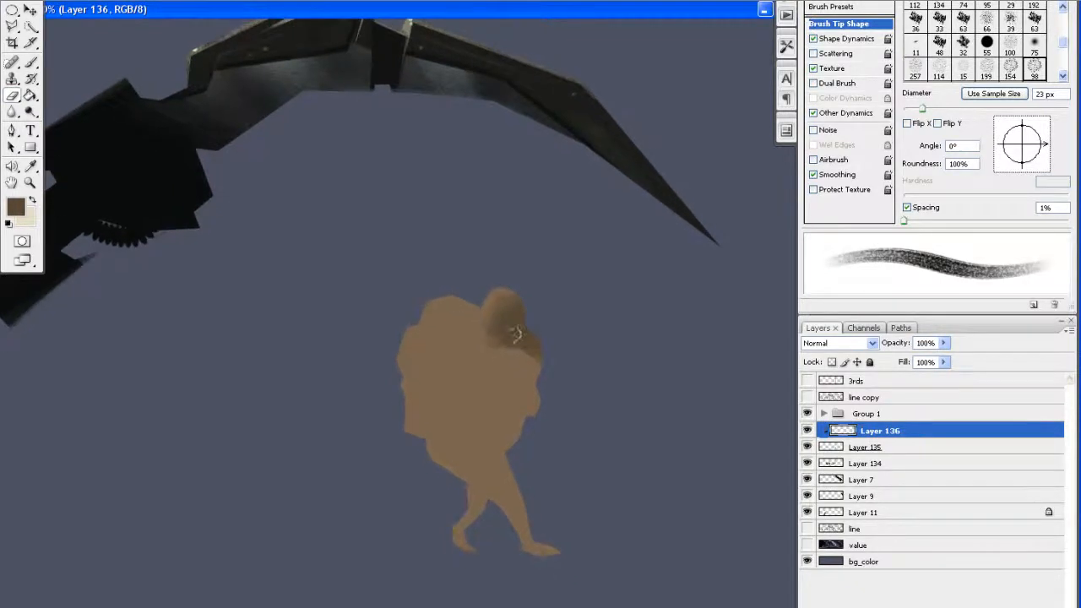
Extend the dark shading from the neck across the upper back with a 31 px textured brush
key(b)
right_click(535, 317)
click(553, 195)
drag(487, 244, 512, 245)
mouse_move(488, 308)
mouse_down()
mouse_move(495, 336)
mouse_move(531, 345)
mouse_move(509, 362)
mouse_move(490, 326)
mouse_up()
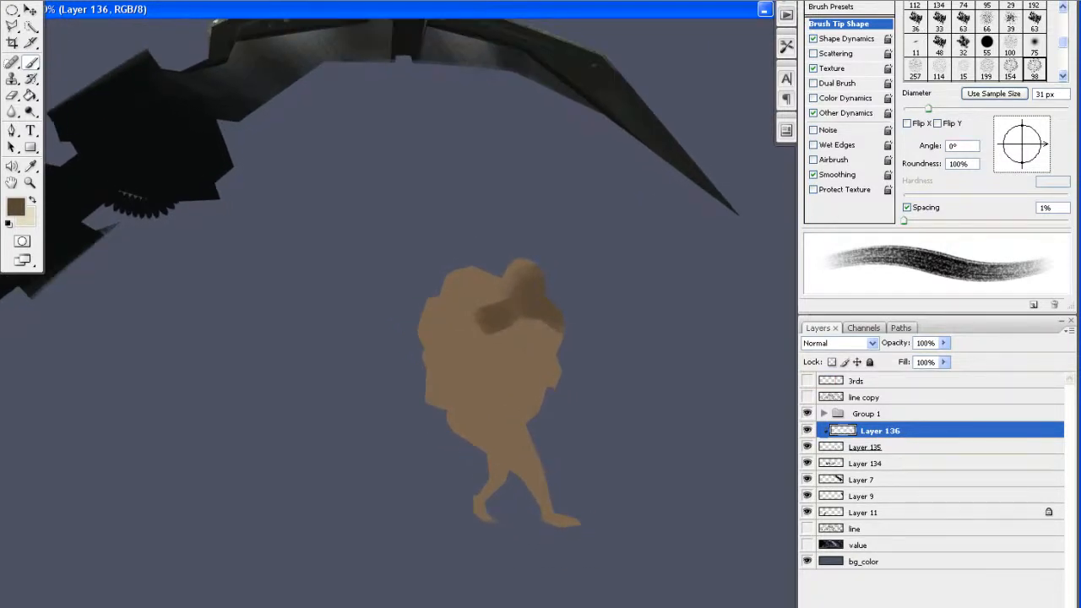
Check the line copy sketch briefly, and paint dark shading down the lower back edge and rear leg
click(807, 397)
click(807, 400)
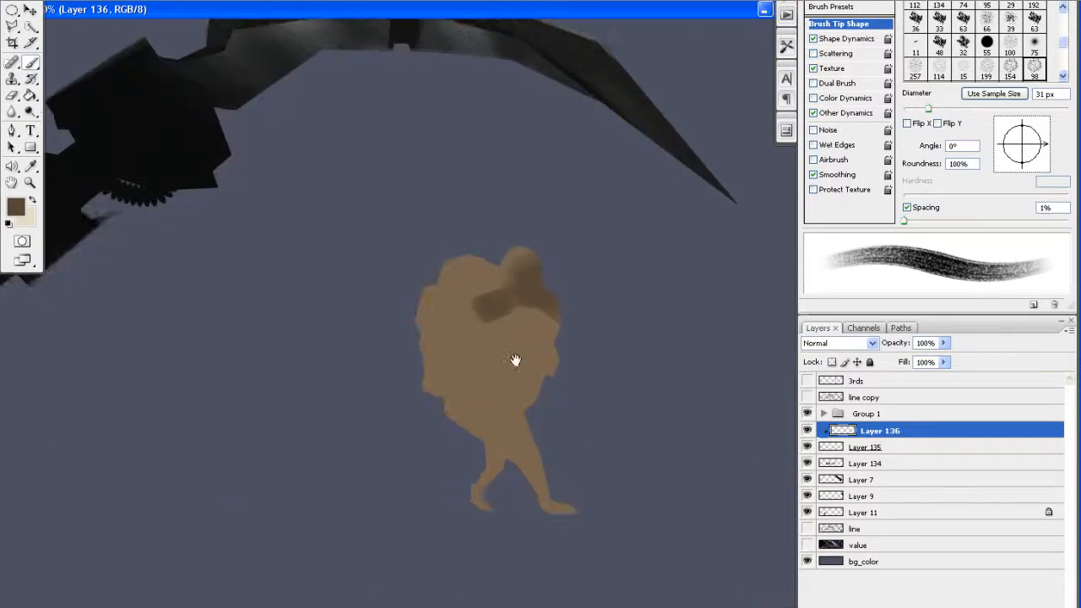
right_click(495, 214)
key(Return)
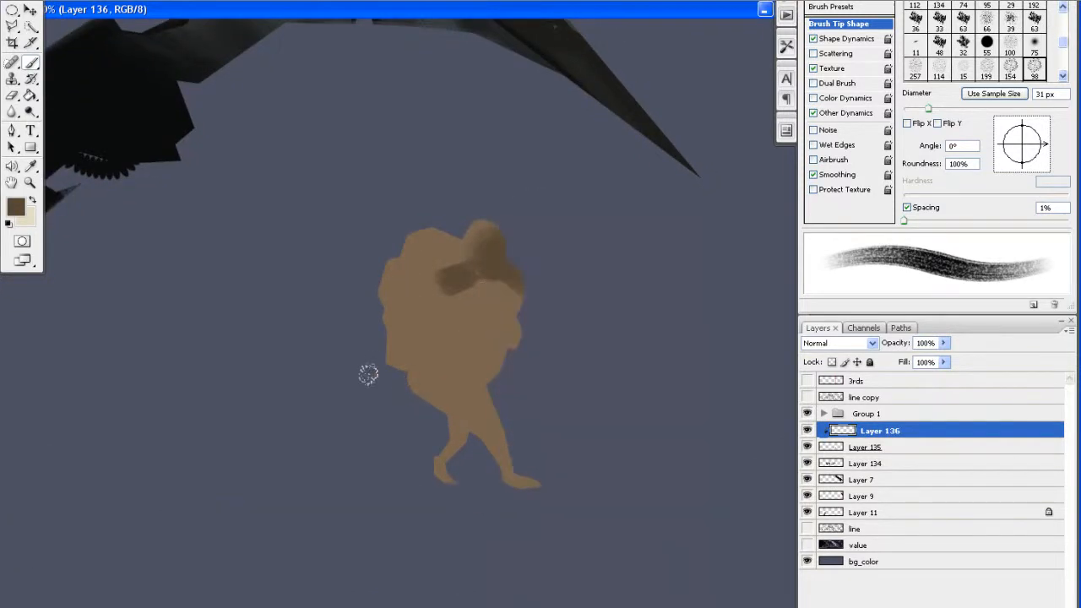
mouse_move(385, 345)
mouse_down()
mouse_move(430, 378)
mouse_move(434, 393)
mouse_move(414, 393)
mouse_move(474, 449)
mouse_up()
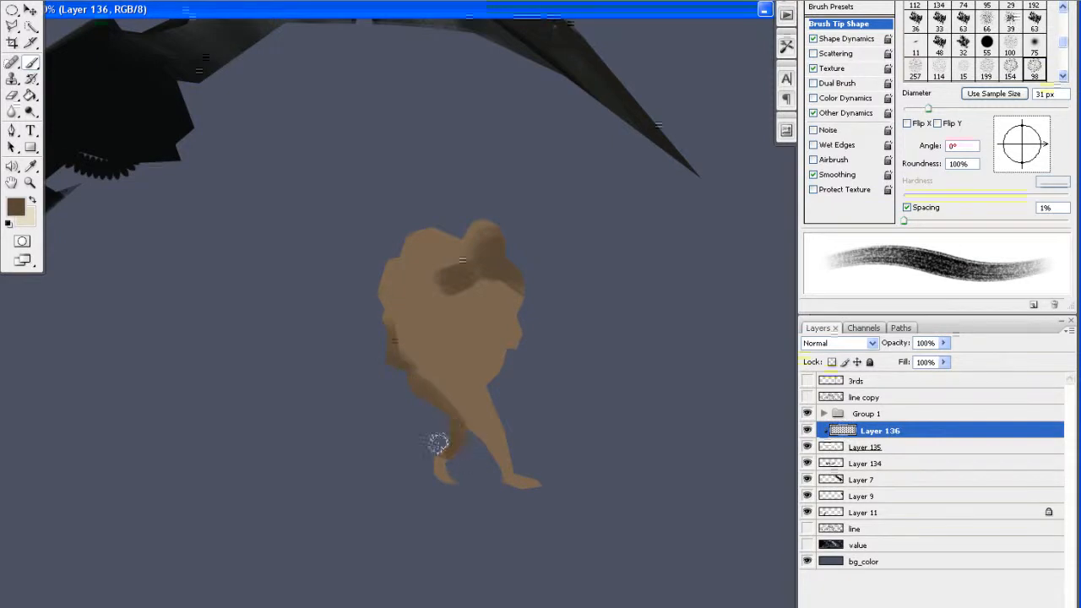
drag(483, 368, 471, 379)
Darken the clipped shading layer with a Brightness/Contrast adjustment, setting brightness to -26
key(alt+i)
key(a)
key(c)
drag(680, 67, 665, 62)
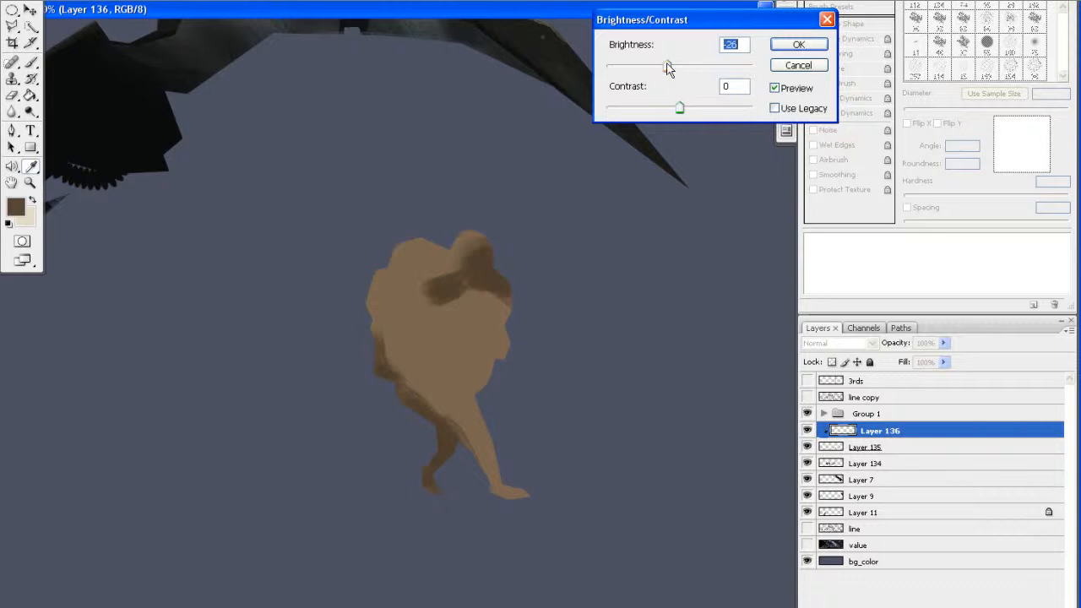
click(778, 47)
drag(482, 326, 473, 302)
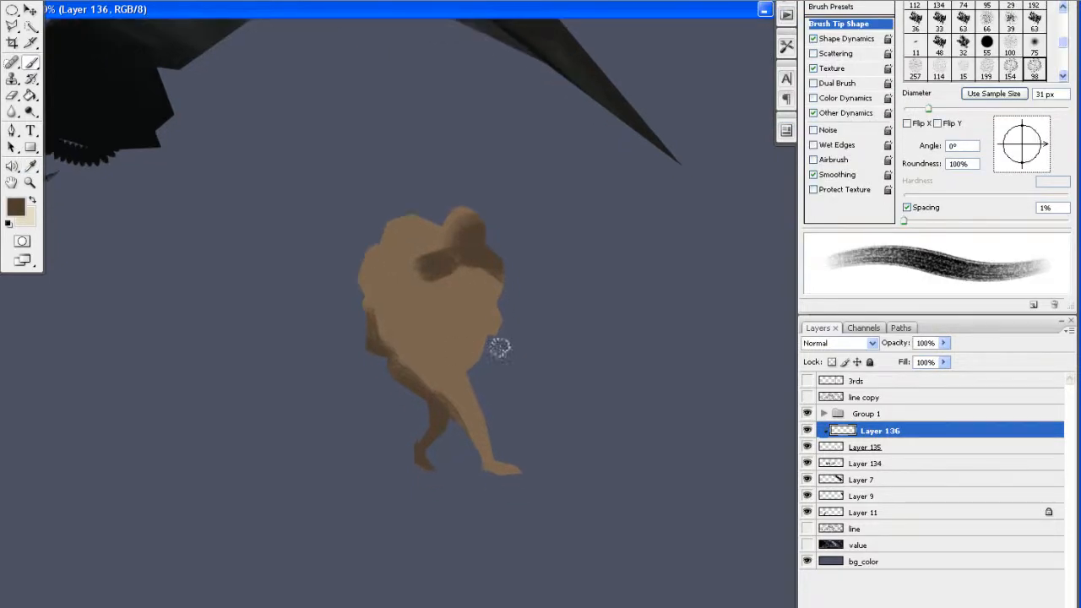
Adjust the brush size and cover the figure's torso with dark brown shading
right_click(486, 388)
drag(544, 240, 560, 186)
key(Return)
mouse_move(414, 331)
mouse_down()
mouse_move(413, 374)
mouse_move(423, 357)
mouse_move(486, 349)
mouse_move(498, 279)
mouse_up()
Set the brush to 36 px and cover the figure's torso and both legs with dark brown shading
right_click(491, 329)
key(Return)
mouse_move(456, 380)
mouse_down()
mouse_move(470, 403)
mouse_move(442, 393)
mouse_move(477, 400)
mouse_move(473, 456)
mouse_move(515, 478)
mouse_move(507, 463)
mouse_move(533, 472)
mouse_up()
mouse_move(456, 429)
mouse_down()
mouse_move(485, 433)
mouse_move(456, 420)
mouse_move(454, 382)
mouse_move(477, 432)
mouse_move(471, 418)
mouse_move(451, 440)
mouse_move(434, 422)
mouse_move(429, 385)
mouse_move(430, 395)
mouse_move(452, 353)
mouse_move(464, 409)
mouse_move(444, 389)
mouse_up()
drag(486, 306, 463, 315)
Reduce the brush to 26 px and extend the dark brown over the upper back, leaving a lighter rim along its top edge
right_click(463, 314)
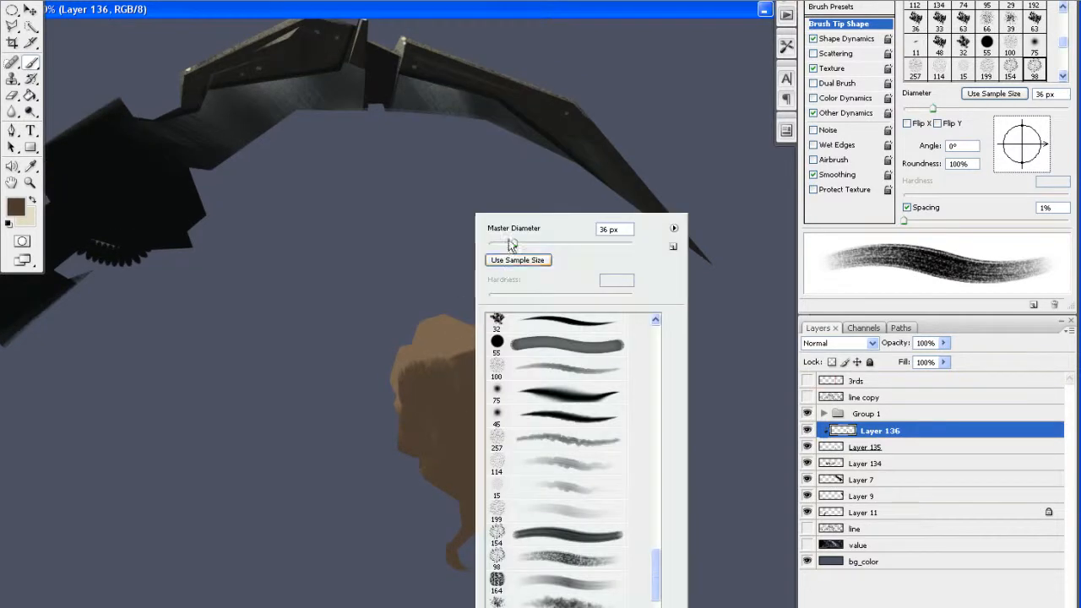
drag(510, 242, 504, 242)
click(510, 197)
drag(395, 389, 424, 400)
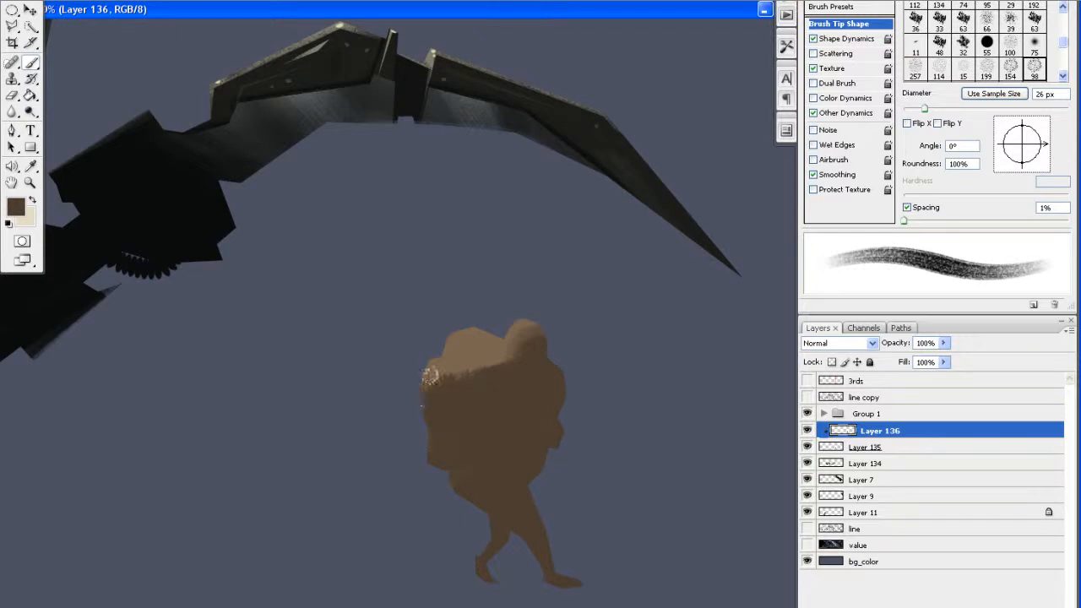
mouse_move(477, 371)
mouse_down()
mouse_move(415, 374)
mouse_move(448, 365)
mouse_move(456, 349)
mouse_up()
mouse_move(444, 396)
mouse_down()
mouse_move(448, 411)
mouse_move(432, 369)
mouse_up()
drag(422, 256, 432, 234)
Select the silhouette layer together with its shading layer and rotate the figure slightly clockwise with Free Transform
key(ctrl+minus)
key(ctrl+minus)
key(ctrl+minus)
key(ctrl+minus)
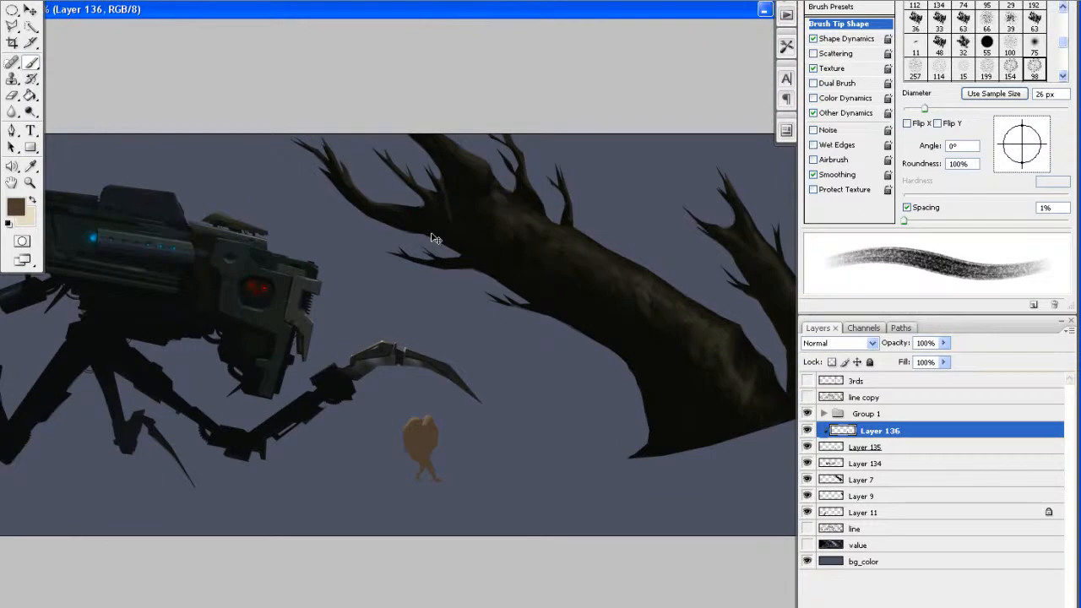
key(ctrl+plus)
key(ctrl+plus)
key(ctrl+plus)
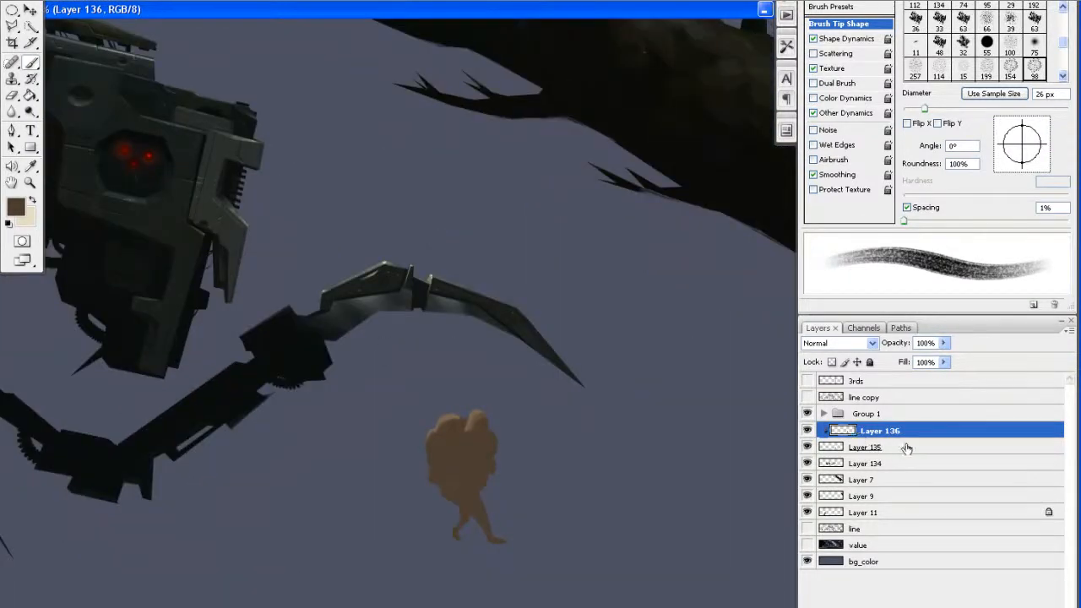
ctrl+click(906, 448)
key(ctrl+t)
drag(581, 353, 601, 365)
key(Return)
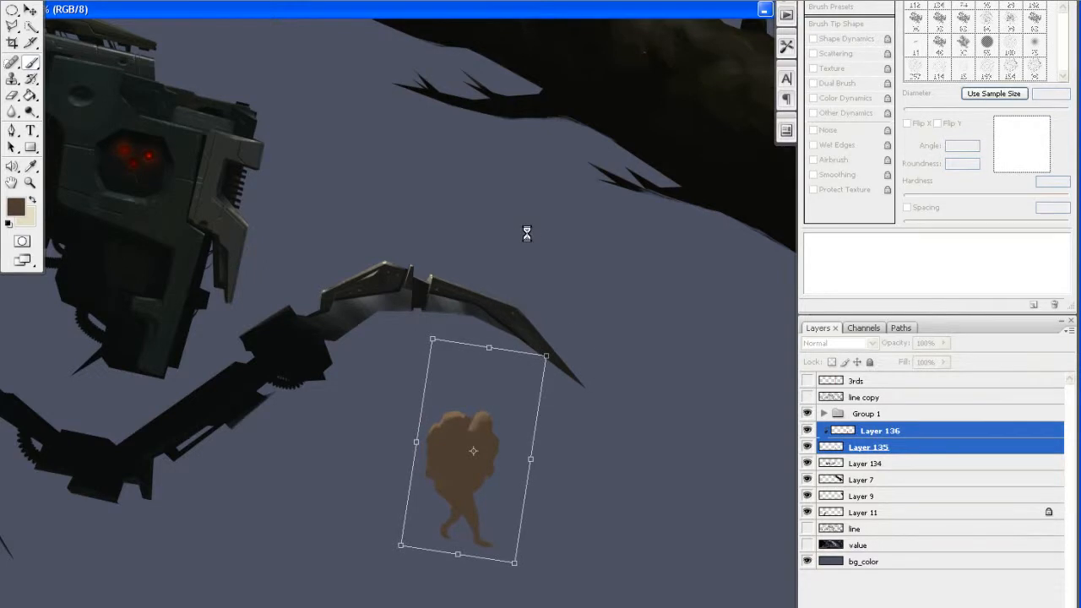
Add a new layer above the shading layer and clip it to the figure silhouette
key(ctrl+plus)
key(ctrl+plus)
key(ctrl+plus)
drag(497, 242, 489, 175)
key(v)
drag(512, 376, 527, 408)
drag(574, 377, 583, 395)
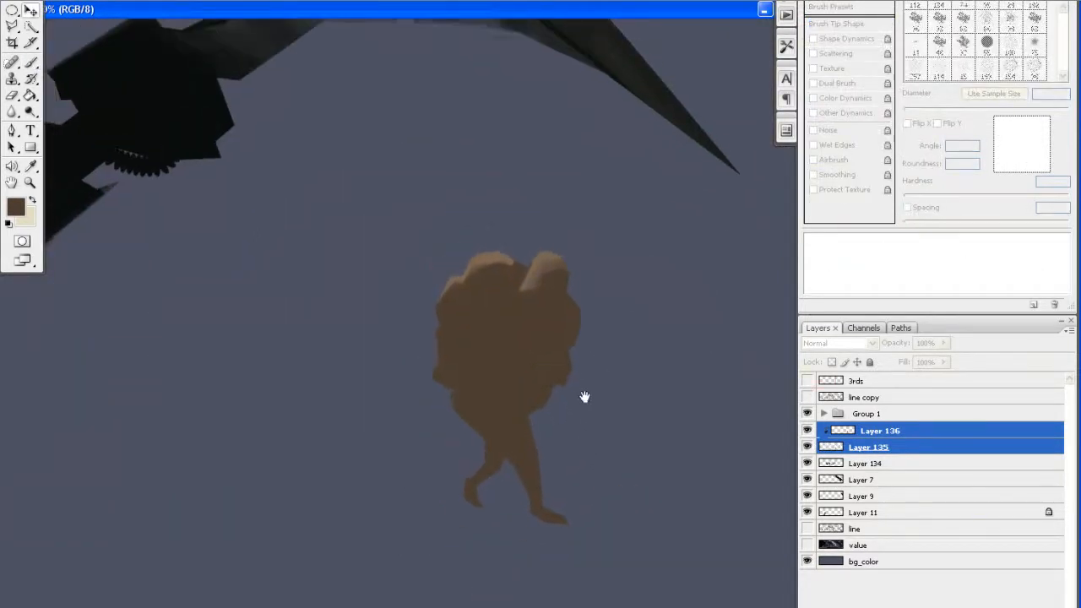
click(880, 431)
key(ctrl+shift+n)
key(Return)
alt+click(840, 438)
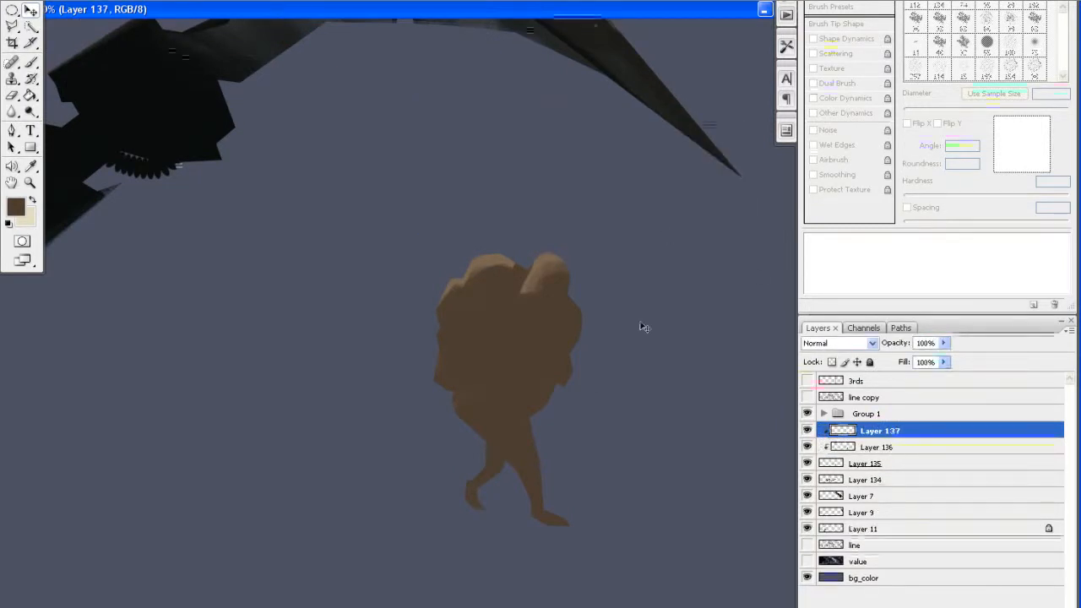
Swap the colours and set the foreground to a brighter, warmer pale cream for highlights
click(31, 200)
click(16, 207)
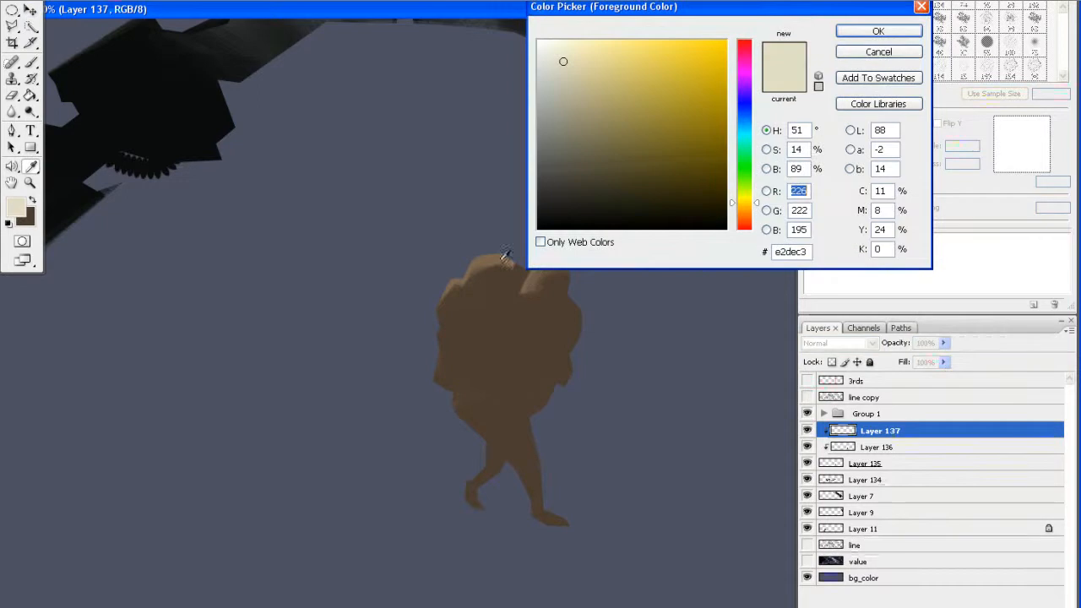
click(534, 289)
click(594, 42)
drag(756, 213, 751, 207)
click(582, 51)
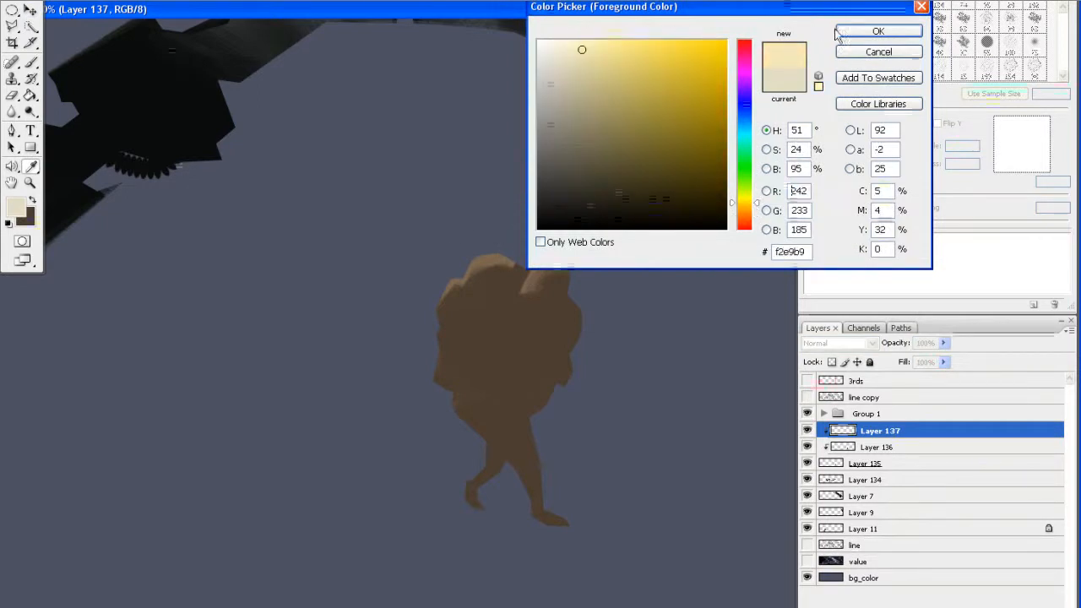
click(845, 36)
Set the brush to 21 px and paint a pale cream highlight over the top of the figure's head
drag(537, 238, 560, 265)
right_click(560, 265)
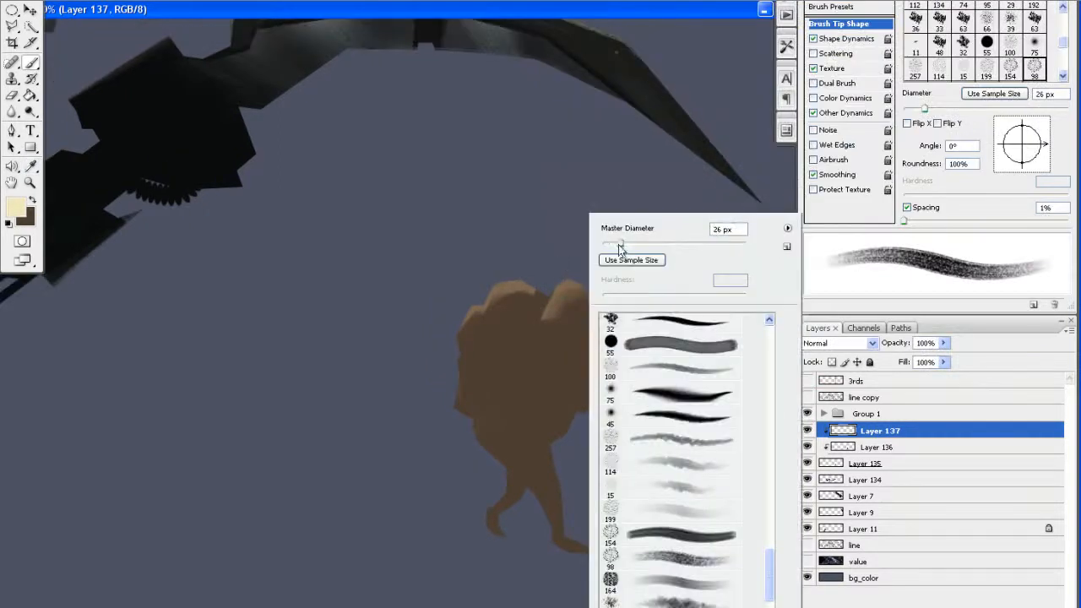
drag(619, 244, 616, 244)
click(489, 9)
drag(392, 212, 427, 194)
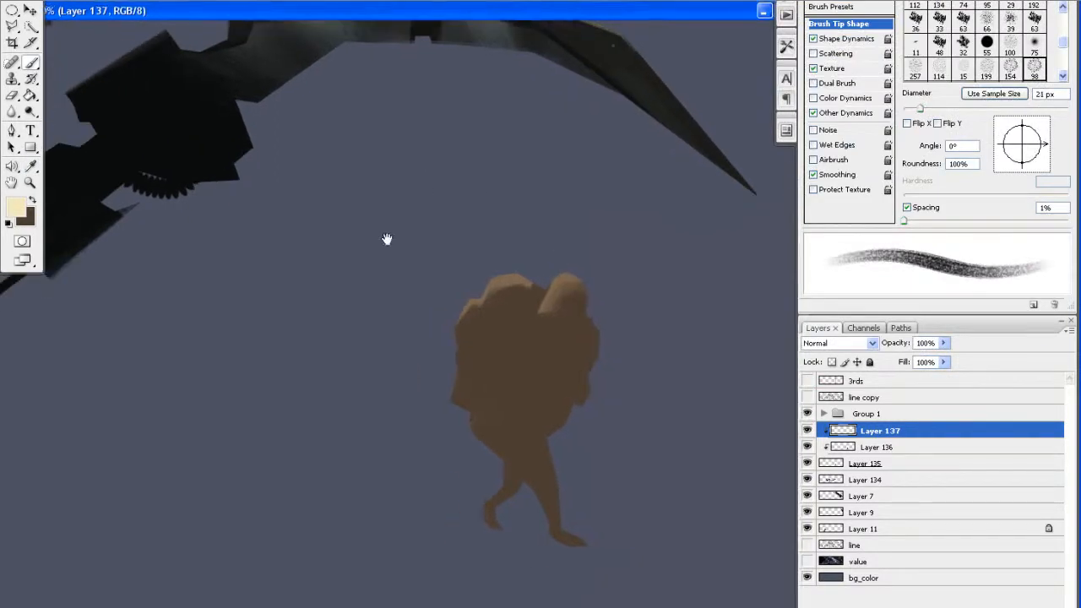
drag(482, 255, 526, 292)
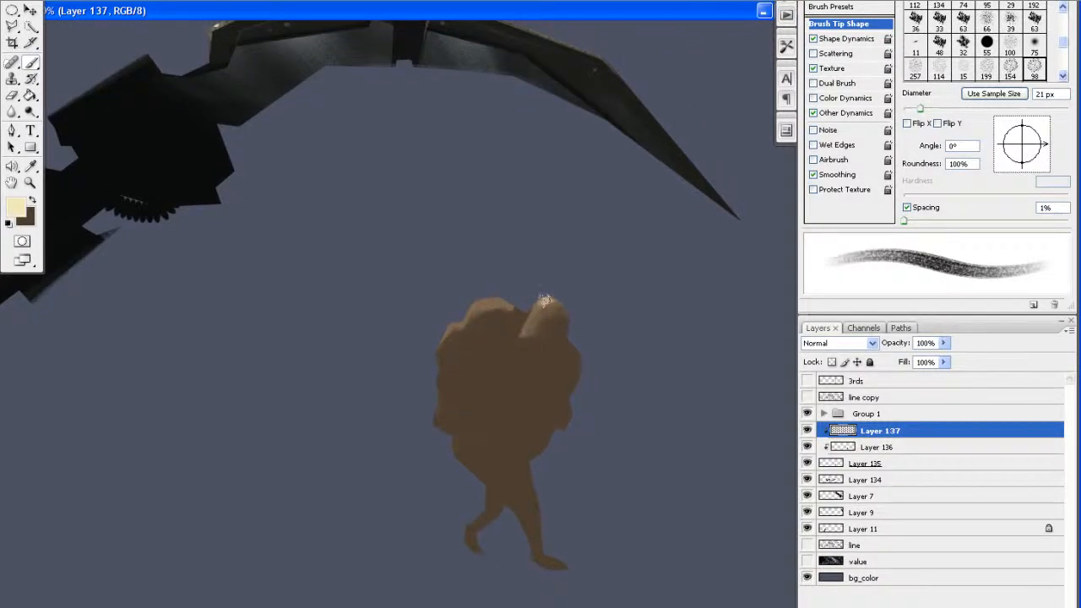
drag(525, 342, 525, 347)
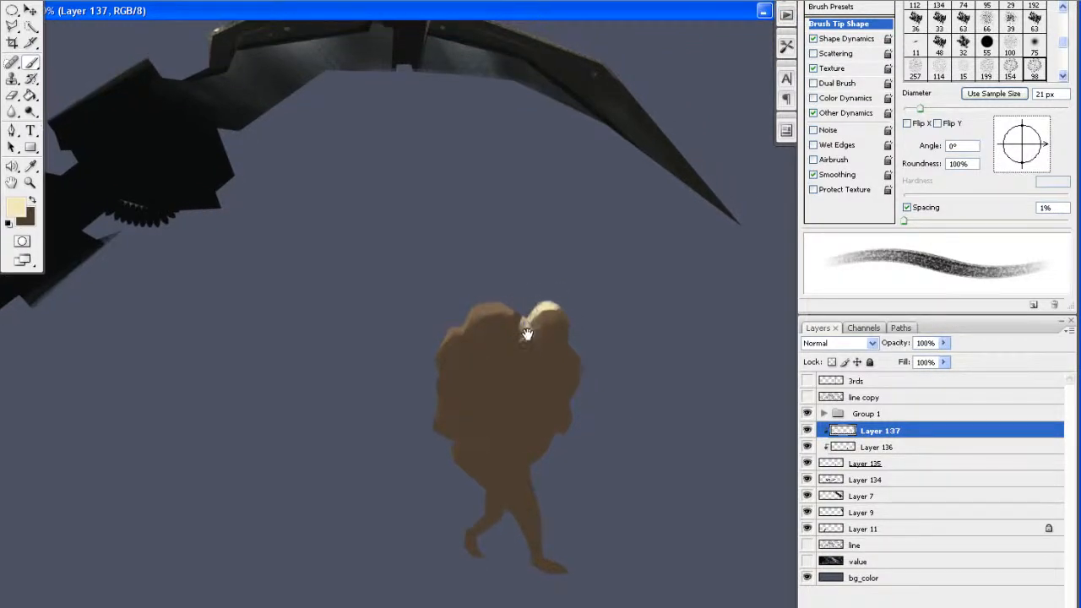
Soften the head highlight with the textured eraser, reducing its size to 16 px for the finer edges
key(e)
mouse_move(558, 307)
mouse_down()
mouse_move(571, 320)
mouse_move(517, 334)
mouse_move(520, 315)
mouse_up()
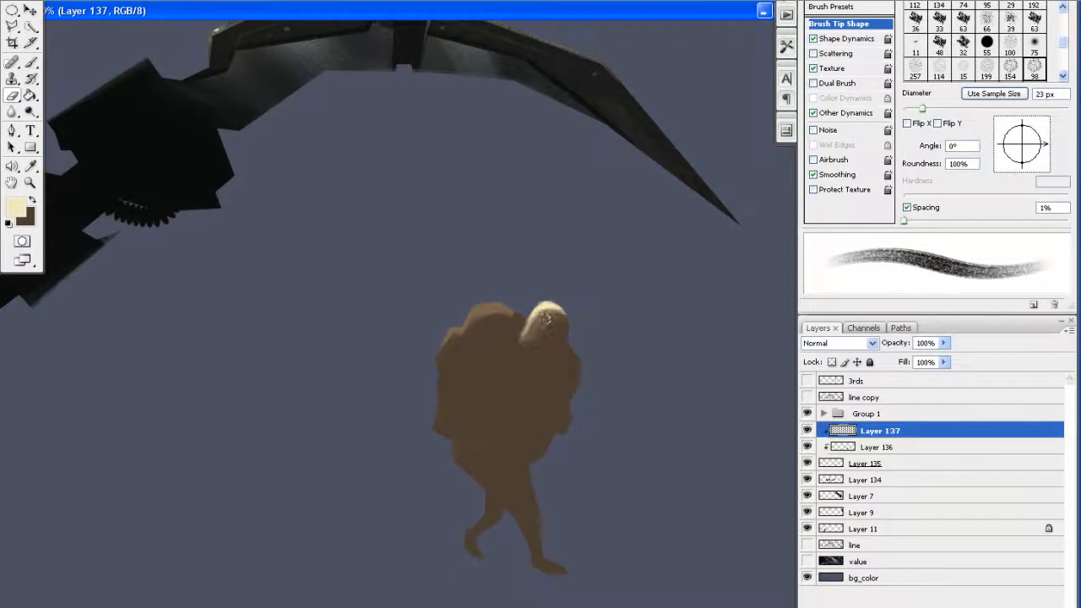
mouse_move(545, 328)
mouse_down()
mouse_move(537, 328)
mouse_move(550, 326)
mouse_up()
right_click(556, 276)
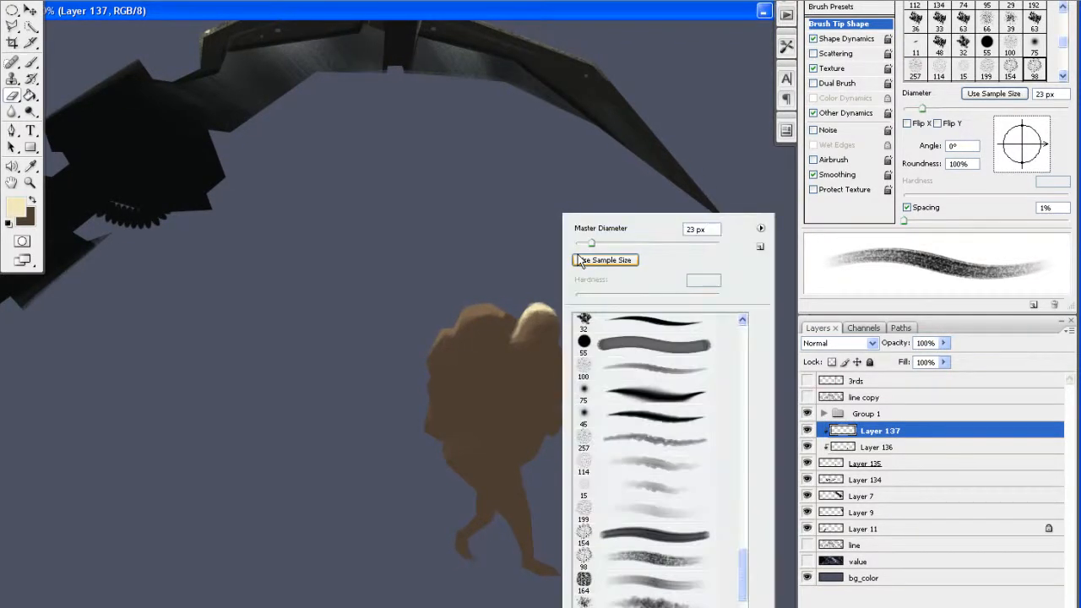
drag(592, 245, 586, 222)
click(533, 291)
drag(551, 305, 557, 310)
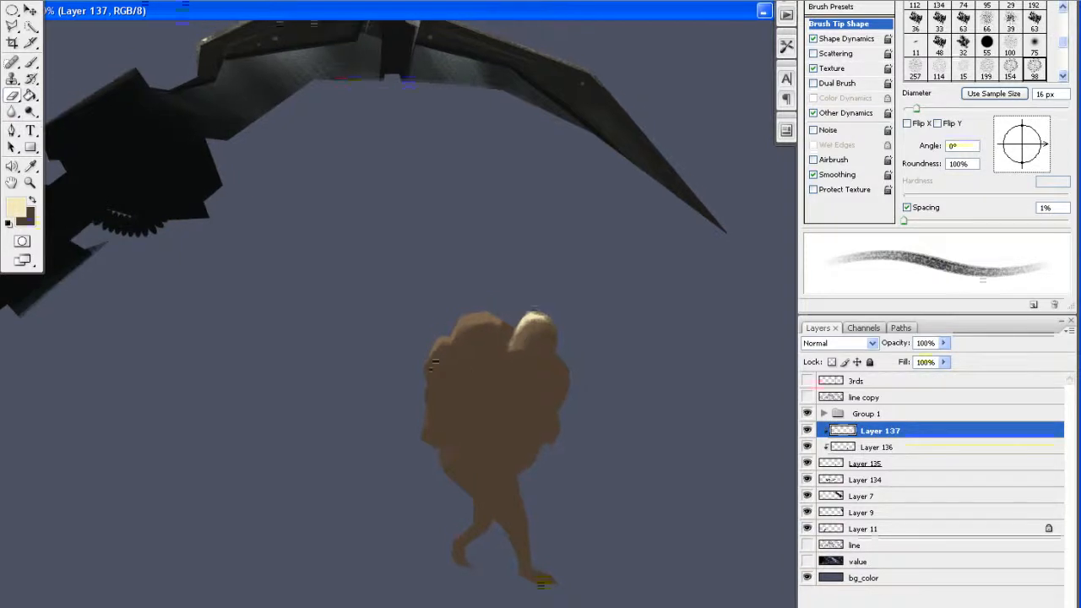
Paint a cream rim highlight along the top of the figure's back and trim it with the eraser
key(b)
drag(507, 318, 488, 322)
mouse_move(490, 283)
mouse_down()
mouse_move(518, 310)
mouse_move(536, 313)
mouse_move(508, 315)
mouse_move(544, 317)
mouse_move(526, 311)
mouse_move(488, 331)
mouse_move(507, 335)
mouse_move(457, 367)
mouse_up()
mouse_move(479, 332)
mouse_down()
mouse_move(468, 338)
mouse_move(500, 294)
mouse_up()
key(e)
drag(487, 388, 464, 329)
Enlarge the brush to 23 px and touch up the rim highlight on the upper back
key(b)
right_click(532, 354)
drag(568, 243, 571, 232)
click(568, 193)
mouse_move(519, 265)
mouse_down()
mouse_move(494, 242)
mouse_move(517, 262)
mouse_up()
Paint a cream highlight patch down the figure's front thigh
key(ctrl+minus)
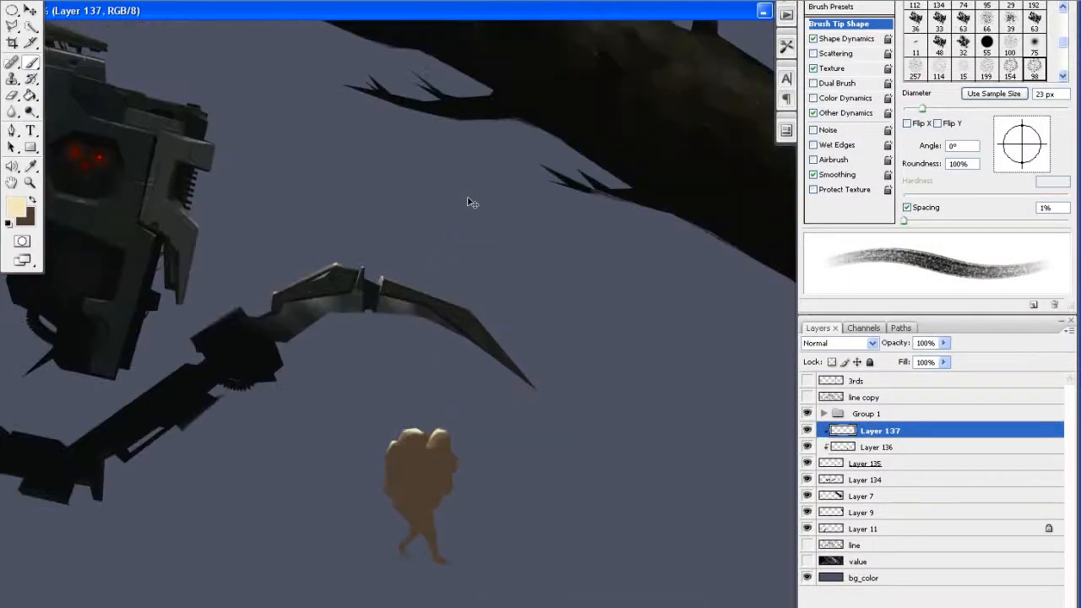
key(ctrl+minus)
key(ctrl+plus)
key(ctrl+plus)
key(ctrl+plus)
key(ctrl+plus)
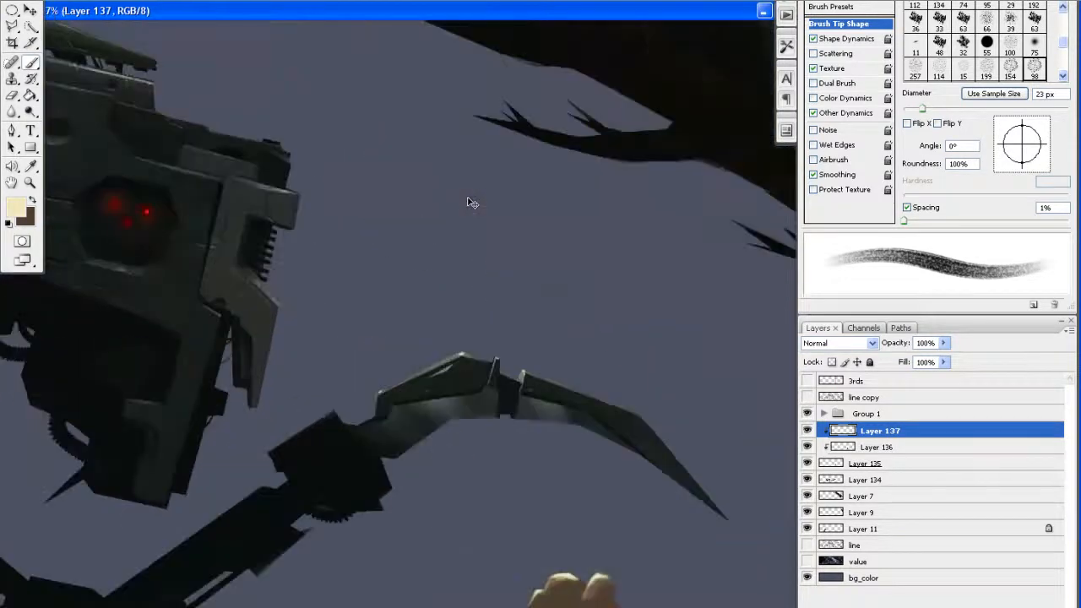
key(ctrl+minus)
key(ctrl+plus)
drag(496, 472, 289, 218)
drag(382, 345, 317, 232)
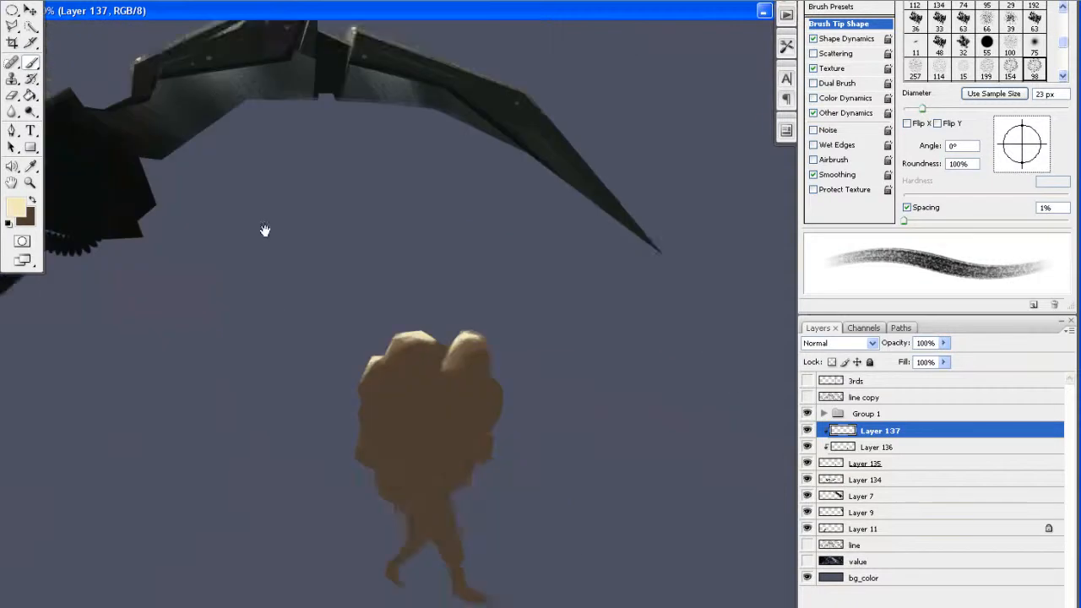
drag(339, 341, 354, 283)
drag(430, 342, 430, 350)
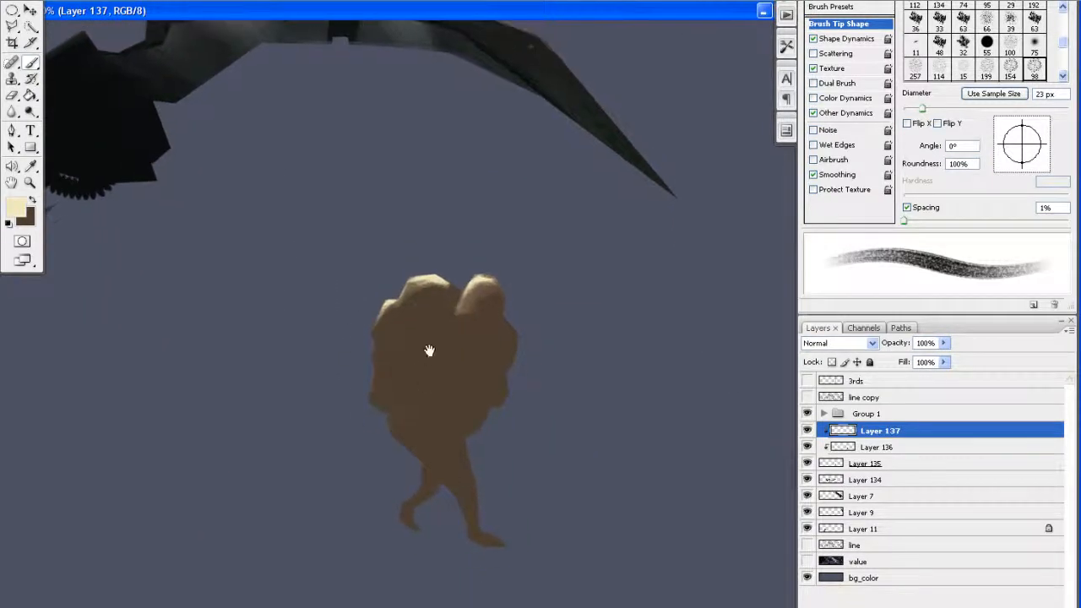
mouse_move(451, 456)
mouse_down()
mouse_move(460, 469)
mouse_move(429, 429)
mouse_move(448, 434)
mouse_move(445, 411)
mouse_move(432, 415)
mouse_move(458, 398)
mouse_up()
Enlarge the eraser to 26 px and break up the edges of the thigh highlight
key(e)
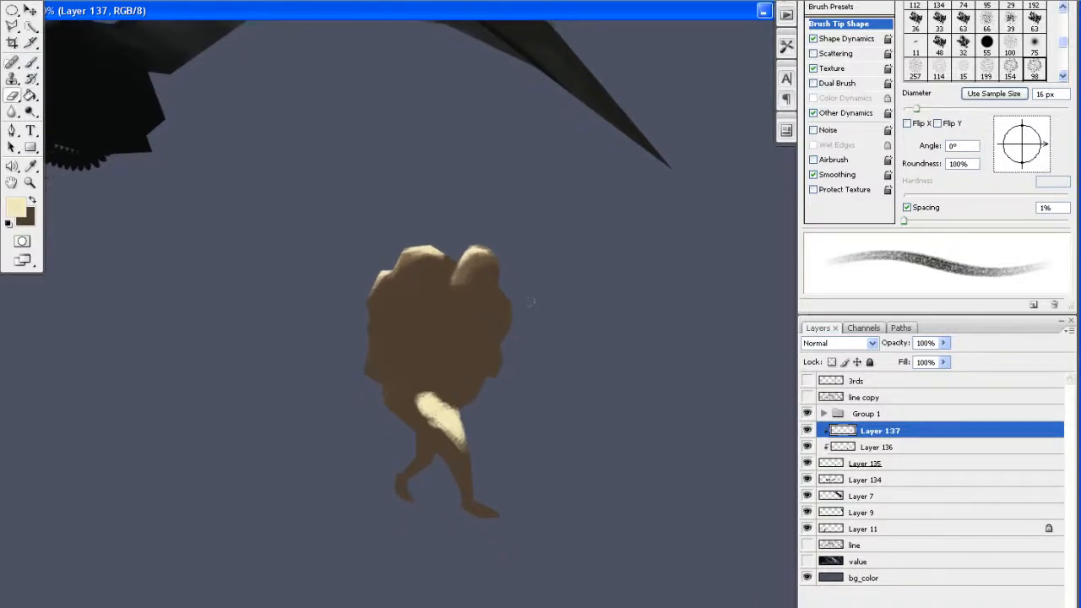
right_click(538, 214)
drag(570, 242, 574, 243)
drag(452, 257, 472, 244)
mouse_move(462, 436)
mouse_down()
mouse_move(473, 445)
mouse_move(469, 420)
mouse_move(439, 389)
mouse_up()
drag(475, 390, 488, 417)
mouse_move(487, 447)
mouse_down()
mouse_move(478, 454)
mouse_move(489, 473)
mouse_move(465, 405)
mouse_move(483, 397)
mouse_move(473, 396)
mouse_move(465, 420)
mouse_up()
key(b)
key(e)
drag(476, 393, 473, 381)
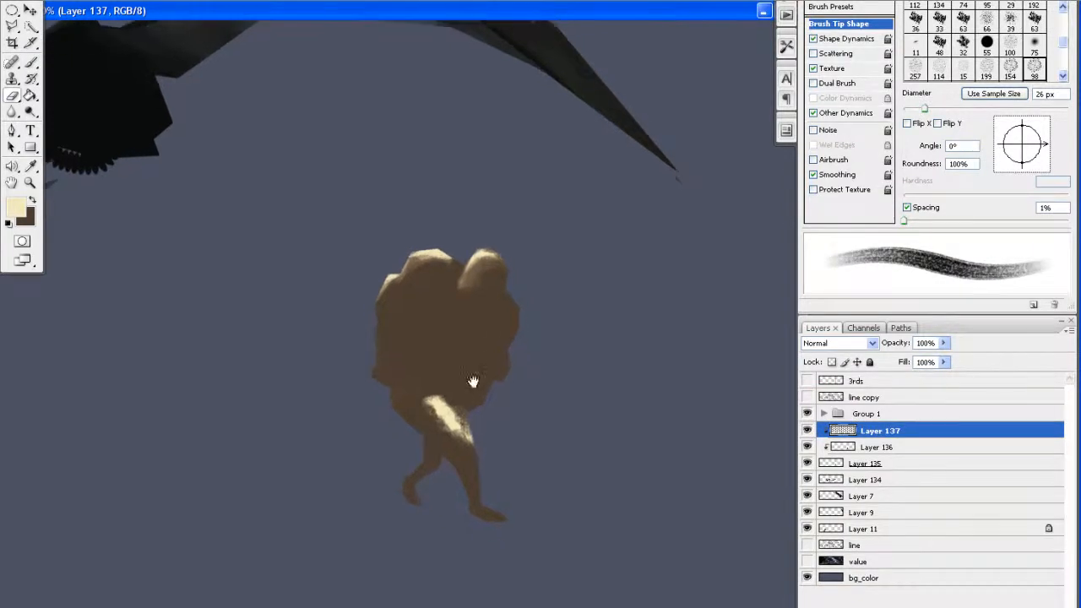
Reduce the eraser to 19 px and trim the upper edge of the thigh highlight
right_click(492, 345)
drag(541, 246, 536, 245)
key(Return)
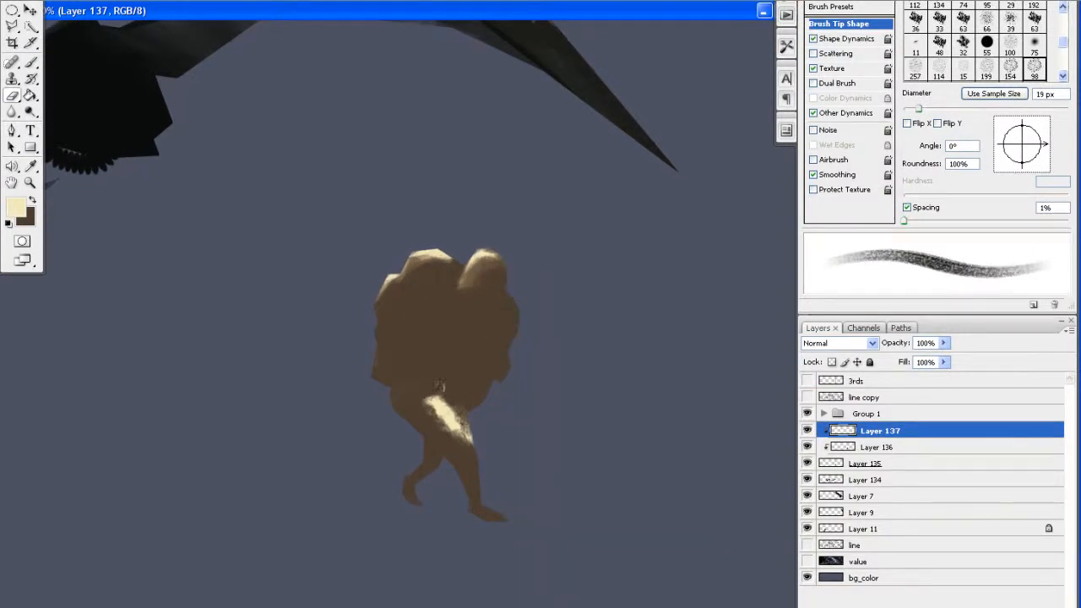
drag(420, 397, 447, 393)
Paint a V-shaped cream highlight on the lower torso, finishing its second arm with a 20 px brush
key(b)
mouse_move(416, 355)
mouse_down()
mouse_move(437, 373)
mouse_move(429, 370)
mouse_move(439, 359)
mouse_up()
key(e)
key(b)
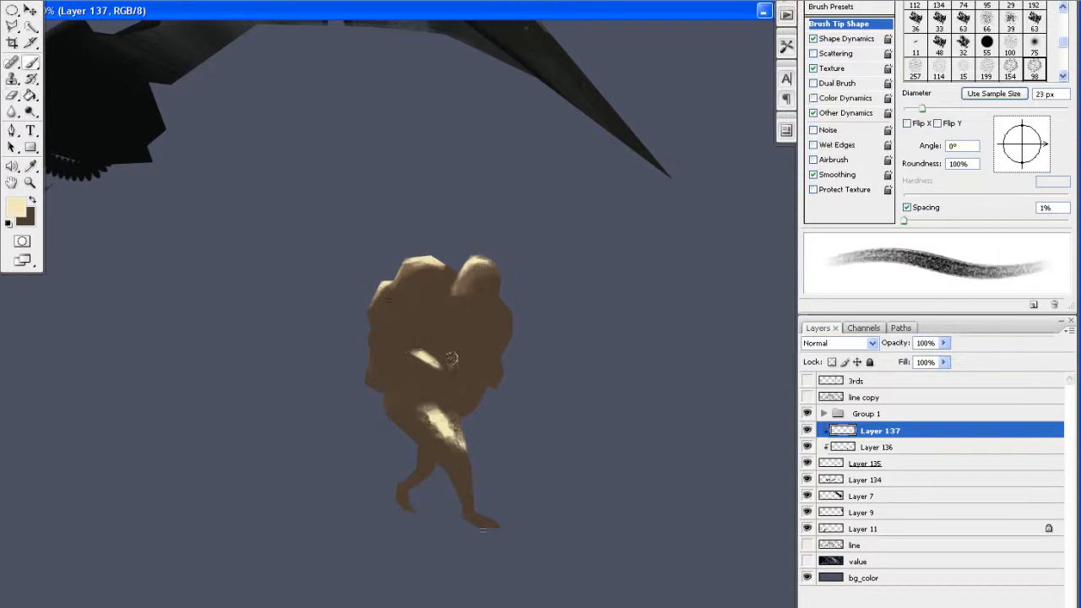
right_click(448, 365)
drag(512, 249, 510, 250)
click(445, 373)
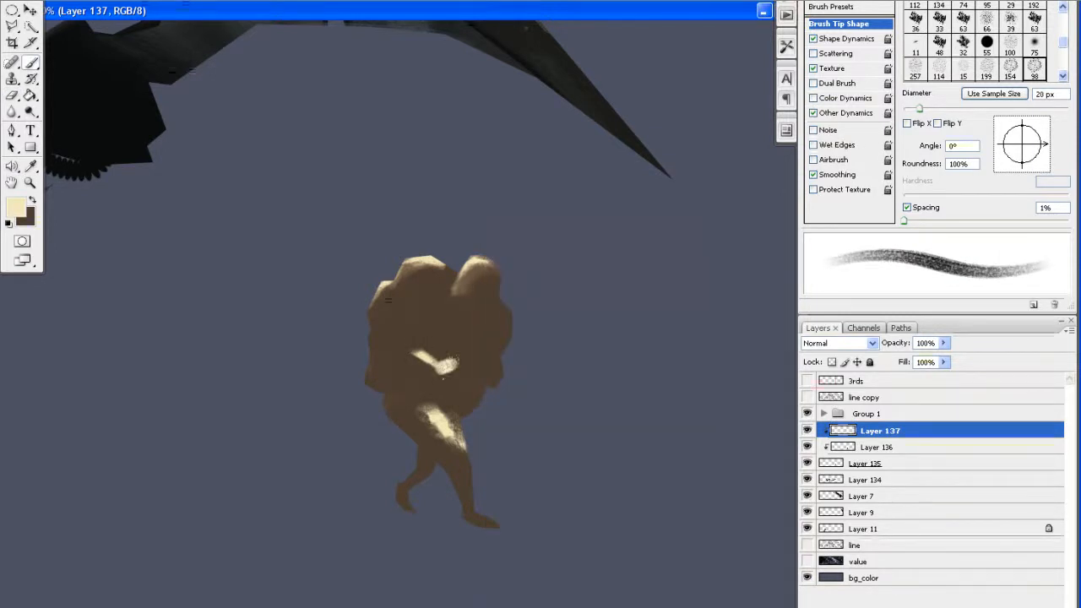
Erase around the V-shaped torso highlight to thin and sharpen its two arms
key(e)
drag(454, 368, 463, 368)
mouse_move(450, 356)
mouse_down()
mouse_move(458, 364)
mouse_move(424, 354)
mouse_up()
Paint a small cream highlight on the front shoulder edge and build up the highlight on the head
key(b)
drag(498, 327, 514, 344)
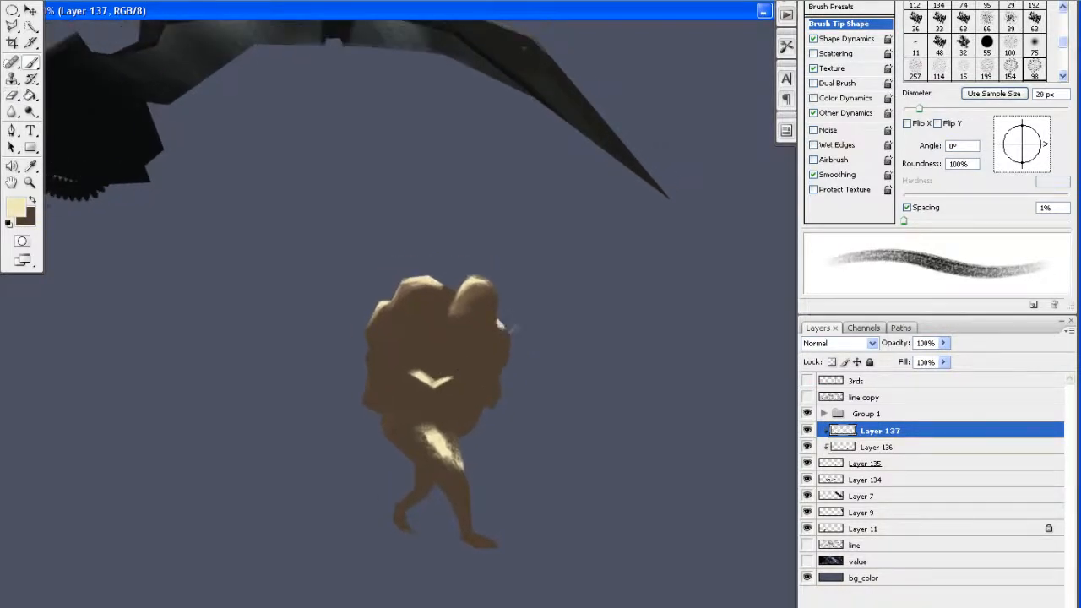
drag(445, 388, 443, 351)
drag(464, 285, 479, 313)
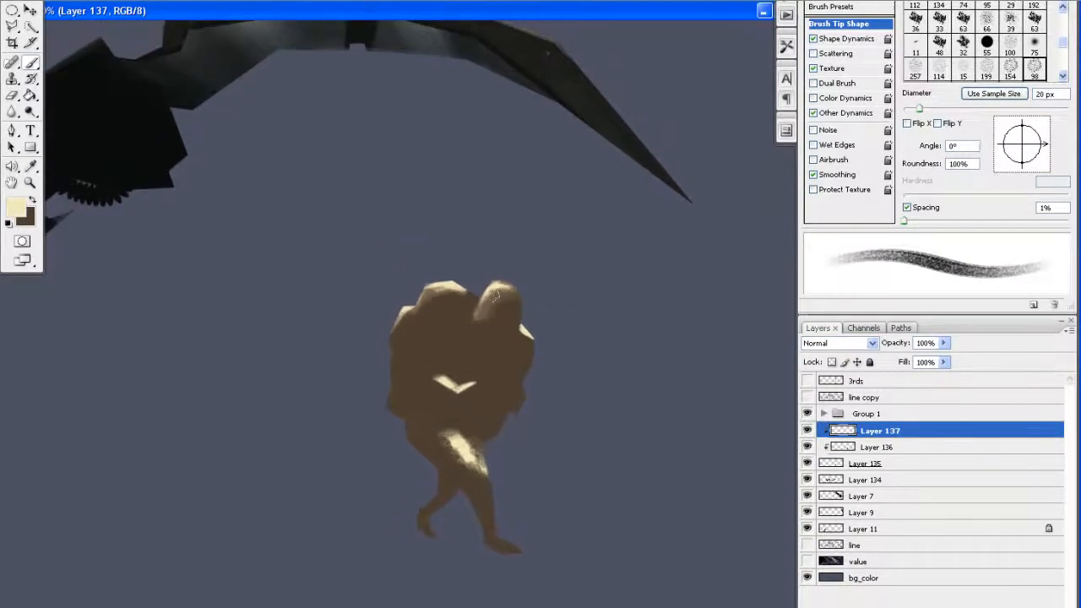
drag(464, 350, 464, 304)
mouse_move(477, 395)
mouse_down()
mouse_move(461, 385)
mouse_move(461, 410)
mouse_up()
Erase texture into the thigh highlight, and rework the head highlight with brush and eraser
key(e)
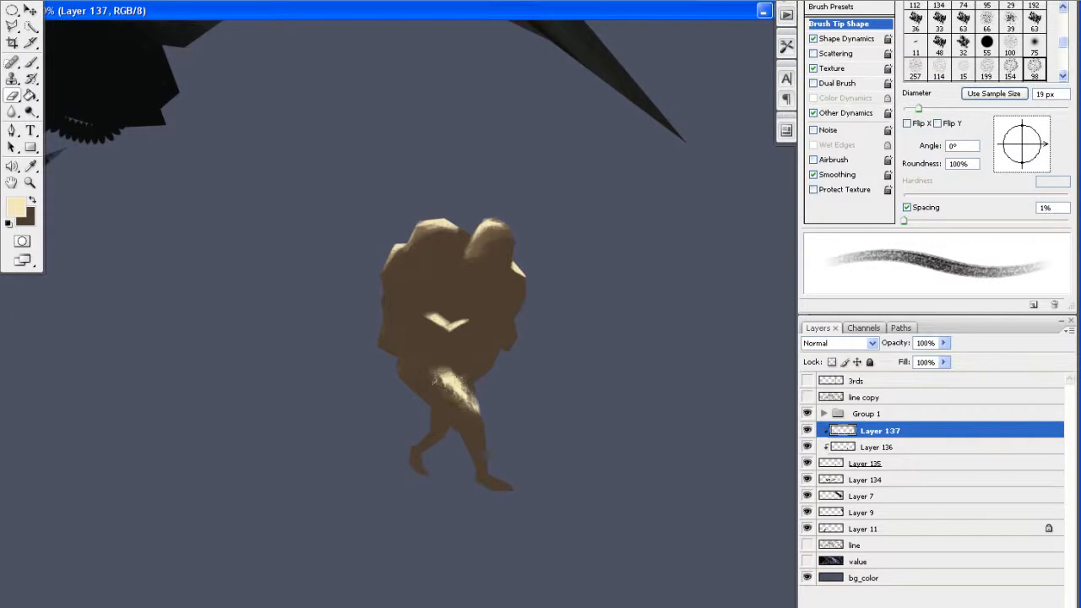
mouse_move(428, 331)
mouse_down()
mouse_move(448, 379)
mouse_move(430, 386)
mouse_move(466, 397)
mouse_move(479, 394)
mouse_move(448, 379)
mouse_move(530, 367)
mouse_up()
key(b)
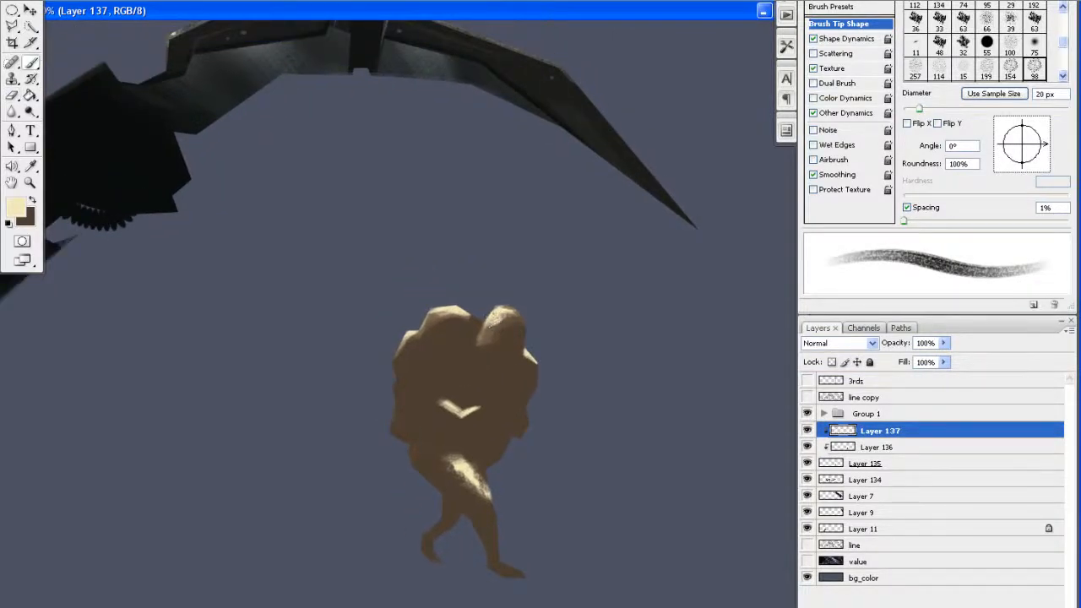
drag(489, 328, 494, 338)
key(e)
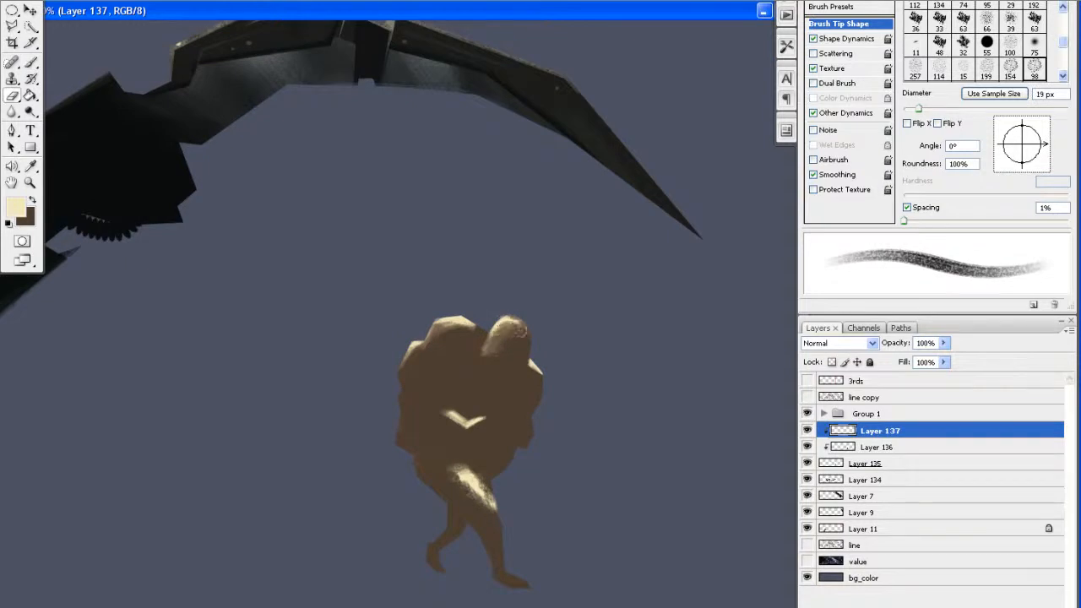
Brighten the highlight layer with a Brightness/Contrast adjustment, setting brightness to +12
key(alt+i)
key(a)
key(c)
mouse_move(680, 66)
mouse_down()
mouse_move(705, 64)
mouse_move(686, 62)
mouse_up()
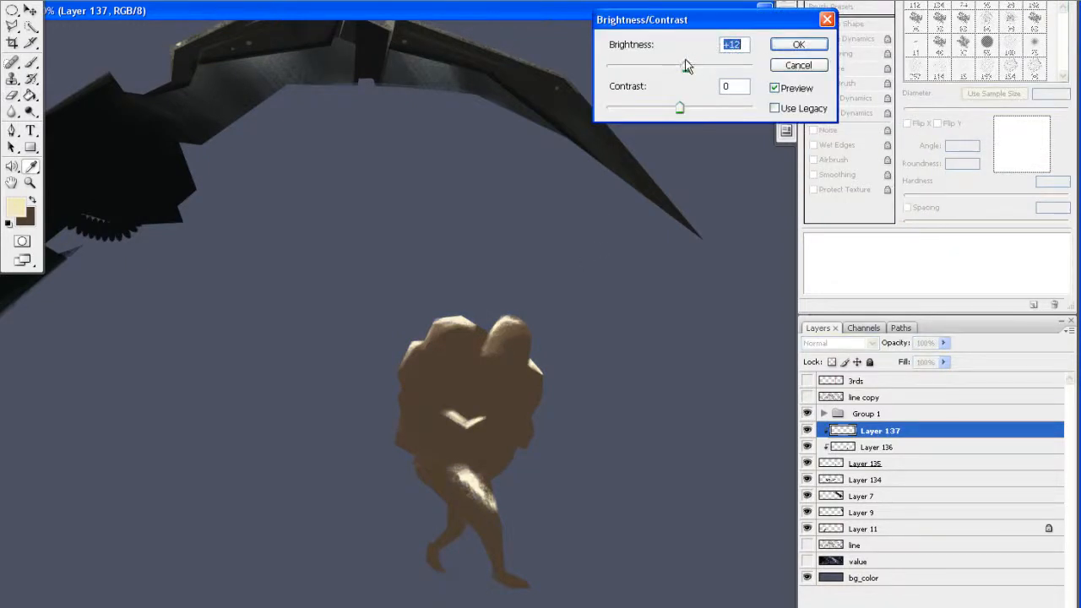
key(Return)
Adjust the highlight layer's colour with Hue/Saturation
drag(599, 183, 561, 186)
key(ctrl+u)
click(657, 146)
click(761, 76)
mouse_move(475, 290)
mouse_down()
mouse_move(531, 239)
mouse_move(512, 290)
mouse_move(530, 327)
mouse_up()
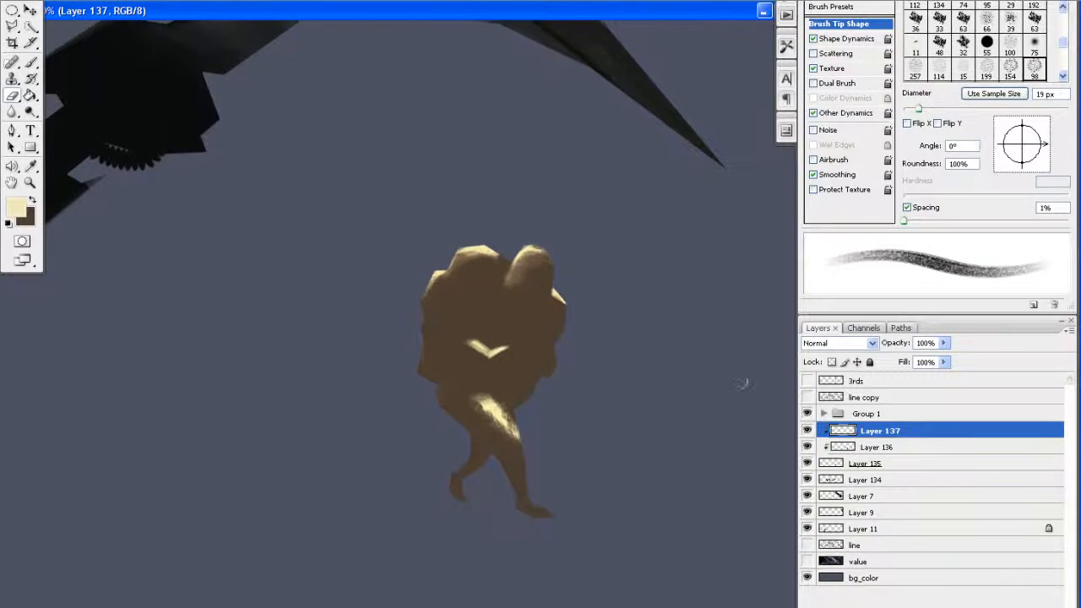
Add a new layer and move it down between the highlight and shading layers so it is clipped to the silhouette
key(ctrl+shift+n)
key(Return)
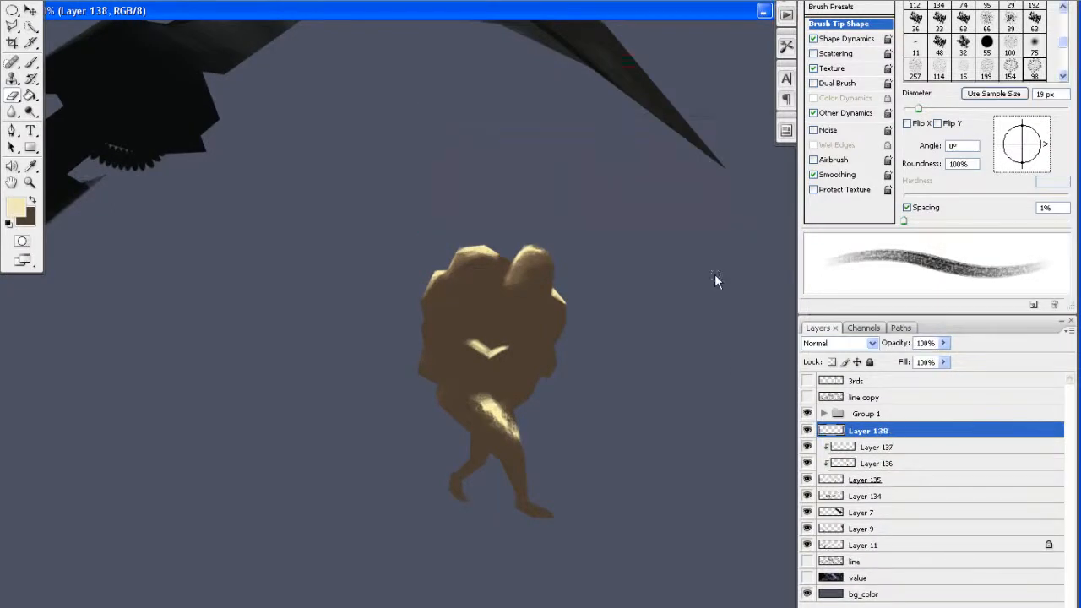
key(ctrl+bracketleft)
mouse_move(382, 327)
mouse_down()
mouse_move(364, 316)
mouse_move(404, 327)
mouse_up()
Sample the figure's brown and set the brush colour to a lighter mid-brown
key(b)
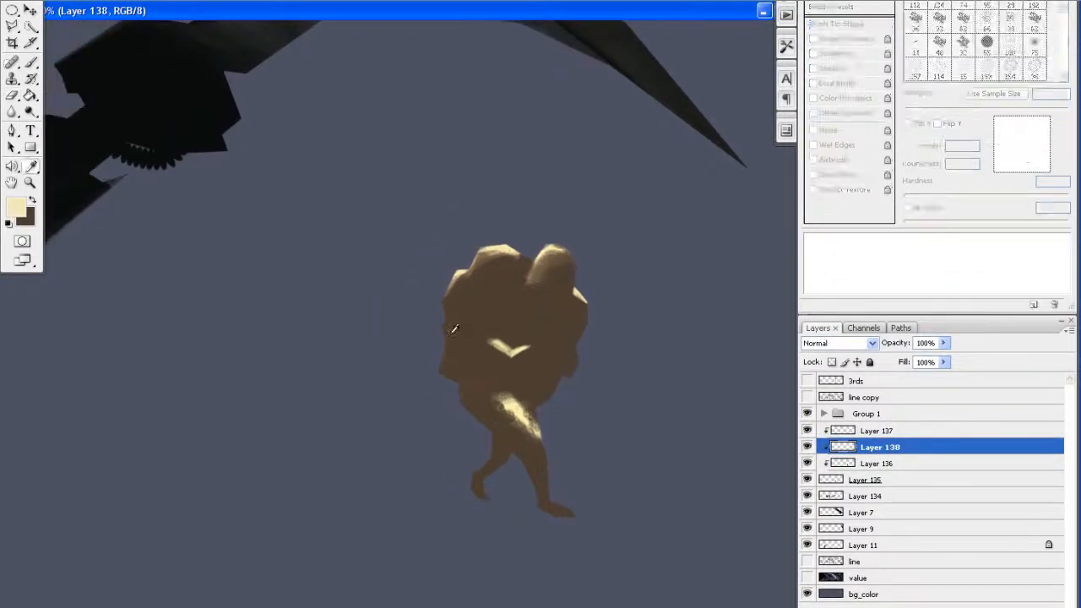
alt+click(454, 330)
click(15, 207)
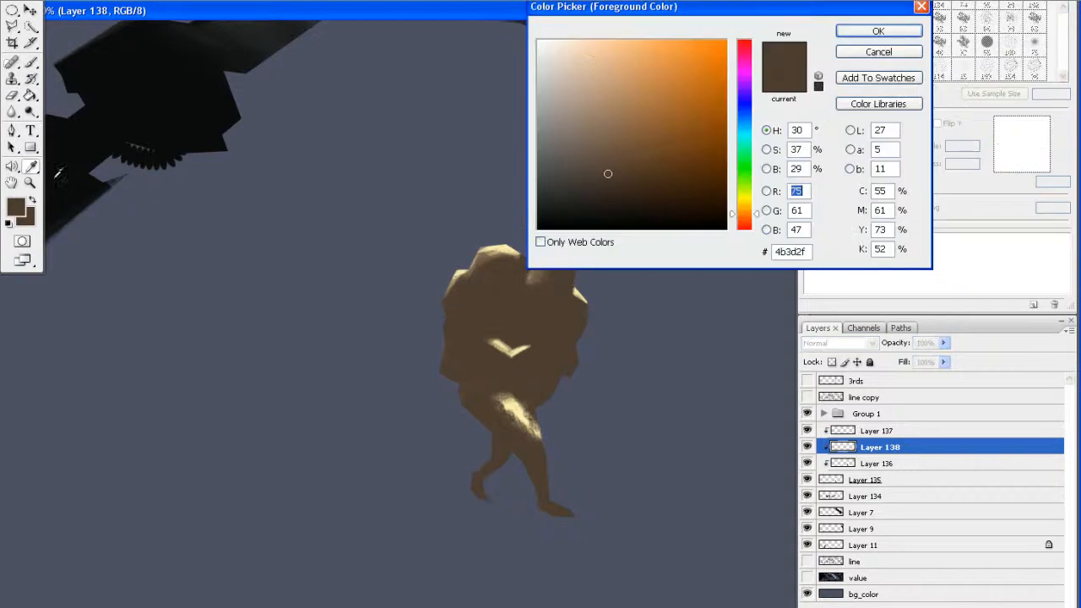
click(527, 263)
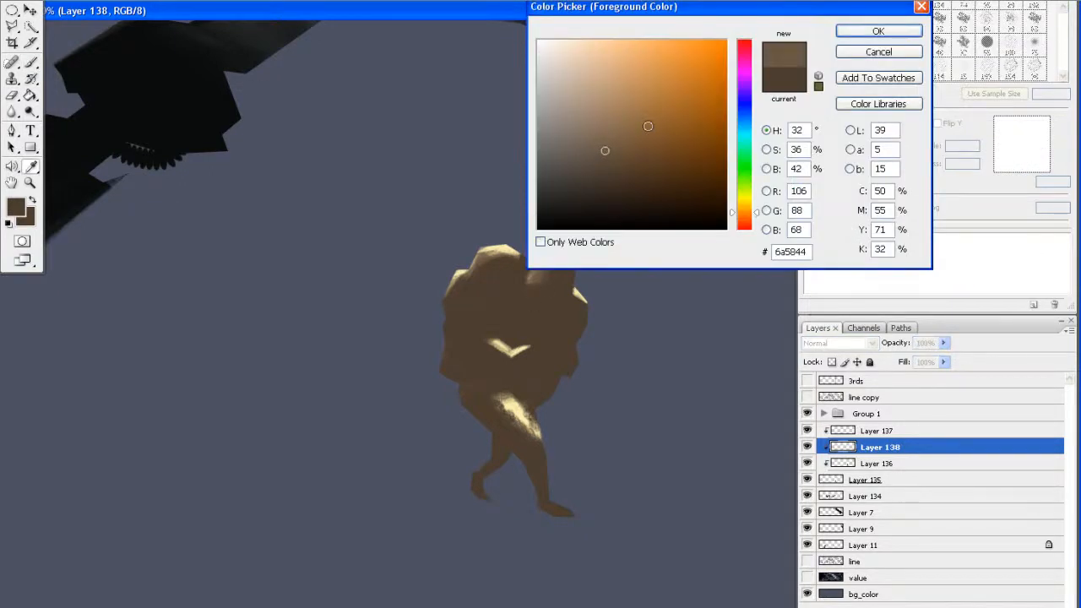
click(844, 34)
Brush mid-brown tones over the back and around the arm highlight, softening them with the eraser
drag(651, 111, 693, 111)
drag(496, 275, 492, 259)
mouse_move(492, 275)
mouse_down()
mouse_move(458, 307)
mouse_move(441, 301)
mouse_up()
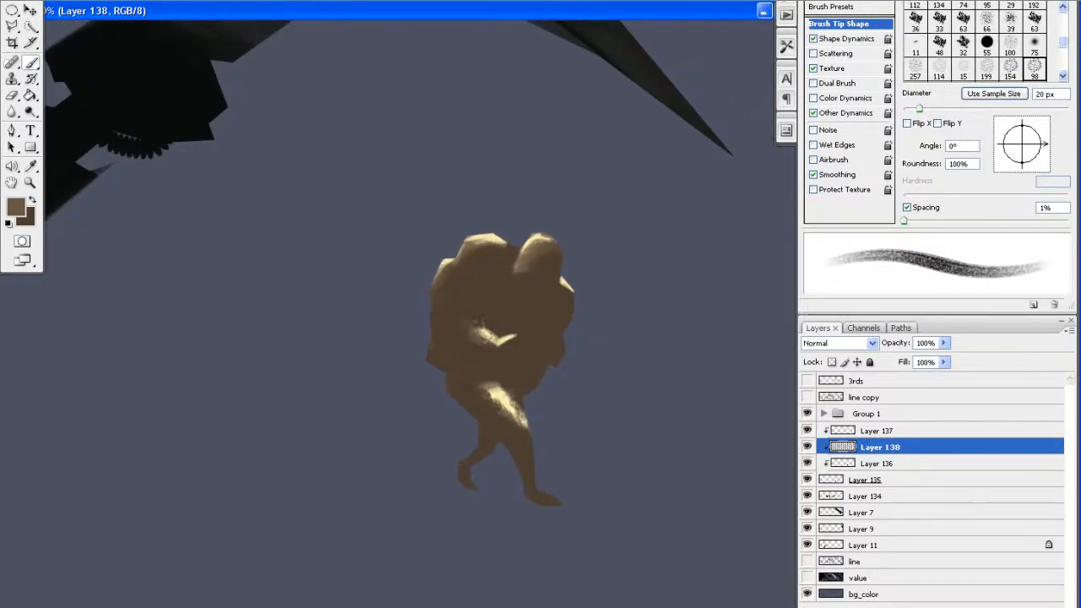
key(e)
drag(465, 313, 465, 322)
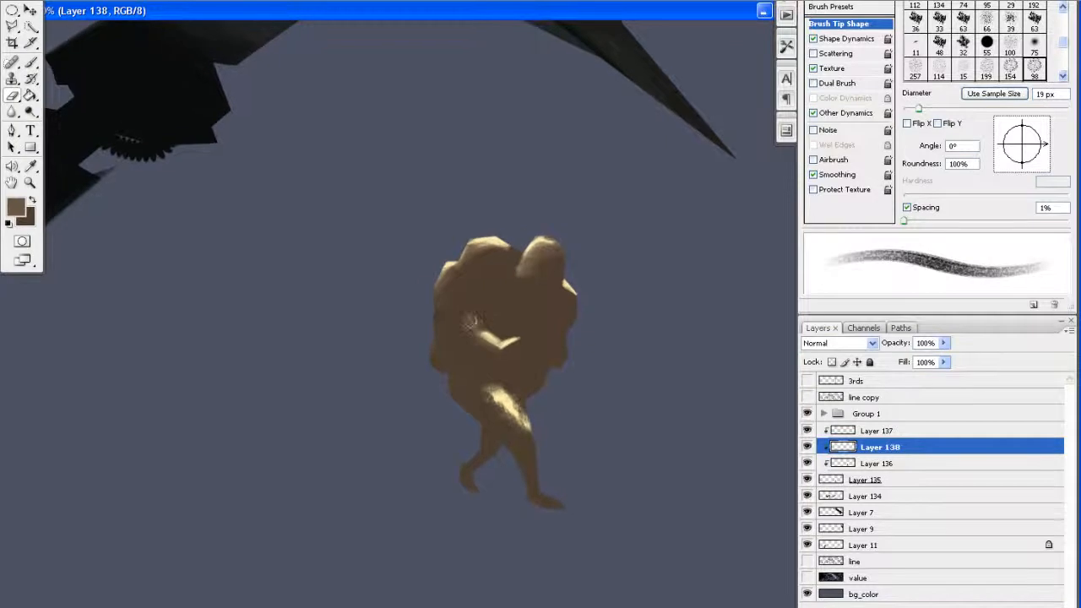
Brush a soft mid-brown highlight across the upper chest below the head, alternating brush and eraser
key(b)
mouse_move(494, 287)
mouse_down()
mouse_move(482, 287)
mouse_move(503, 281)
mouse_move(532, 313)
mouse_move(487, 304)
mouse_move(518, 309)
mouse_move(527, 282)
mouse_up()
key(e)
key(b)
key(e)
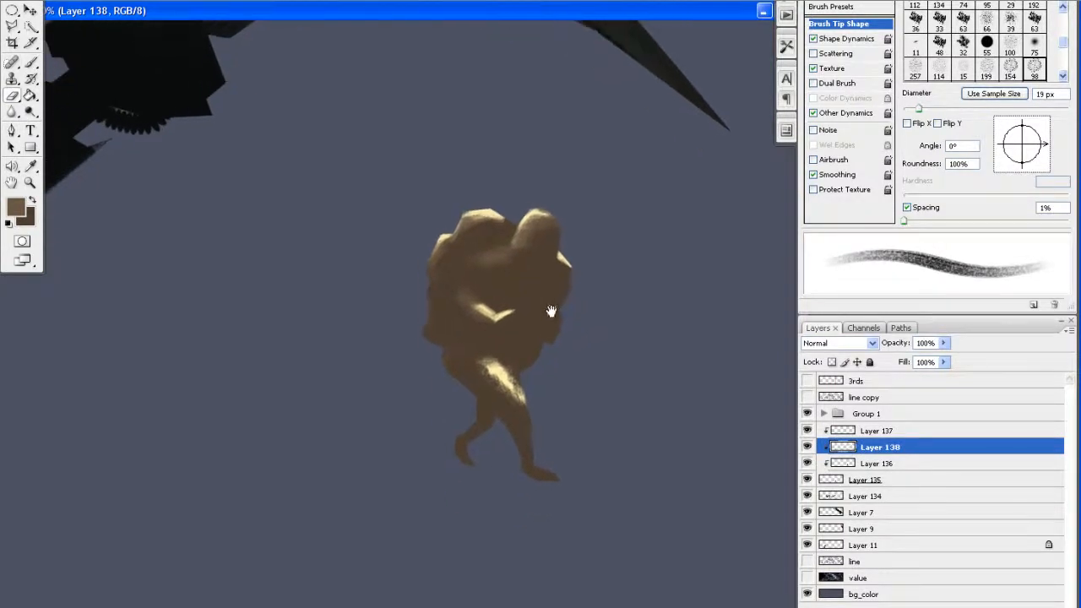
key(b)
mouse_move(544, 331)
mouse_down()
mouse_move(561, 339)
mouse_move(566, 325)
mouse_up()
mouse_move(515, 324)
mouse_down()
mouse_move(527, 344)
mouse_move(495, 353)
mouse_up()
drag(540, 302, 490, 333)
mouse_move(518, 276)
mouse_down()
mouse_move(504, 308)
mouse_move(473, 284)
mouse_move(494, 321)
mouse_move(479, 345)
mouse_move(504, 329)
mouse_up()
Set the brush diameter to 22 px and blend mid-brown around the torso and thigh highlights with brush and eraser
right_click(517, 330)
drag(554, 244, 556, 244)
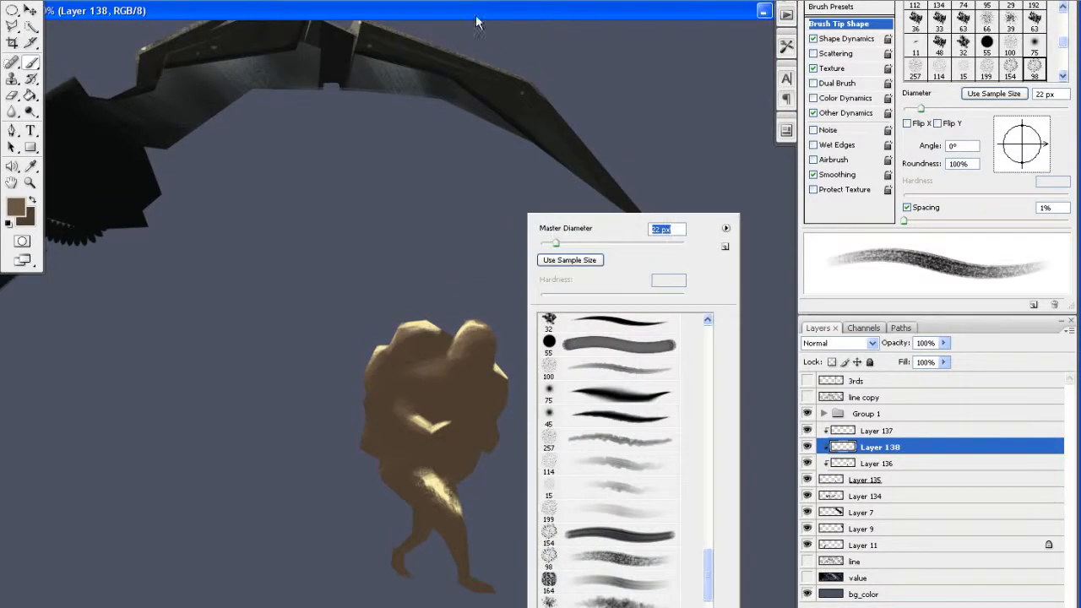
click(486, 15)
mouse_move(388, 272)
mouse_down()
mouse_move(417, 207)
mouse_move(446, 189)
mouse_up()
key(e)
mouse_move(495, 299)
mouse_down()
mouse_move(501, 291)
mouse_move(487, 289)
mouse_move(508, 286)
mouse_move(529, 257)
mouse_move(502, 268)
mouse_up()
key(b)
mouse_move(494, 384)
mouse_down()
mouse_move(509, 411)
mouse_move(485, 378)
mouse_move(494, 369)
mouse_move(432, 354)
mouse_move(433, 344)
mouse_up()
key(e)
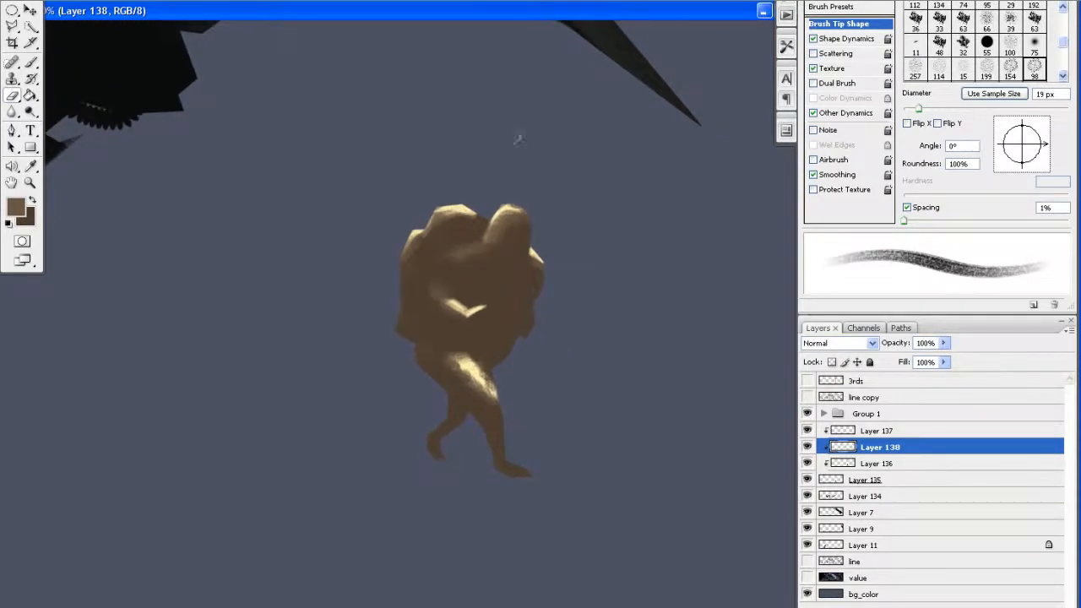
Add a new clipped layer and move it above the highlight layer, at the head of the clipped stack
key(ctrl+shift+n)
key(Return)
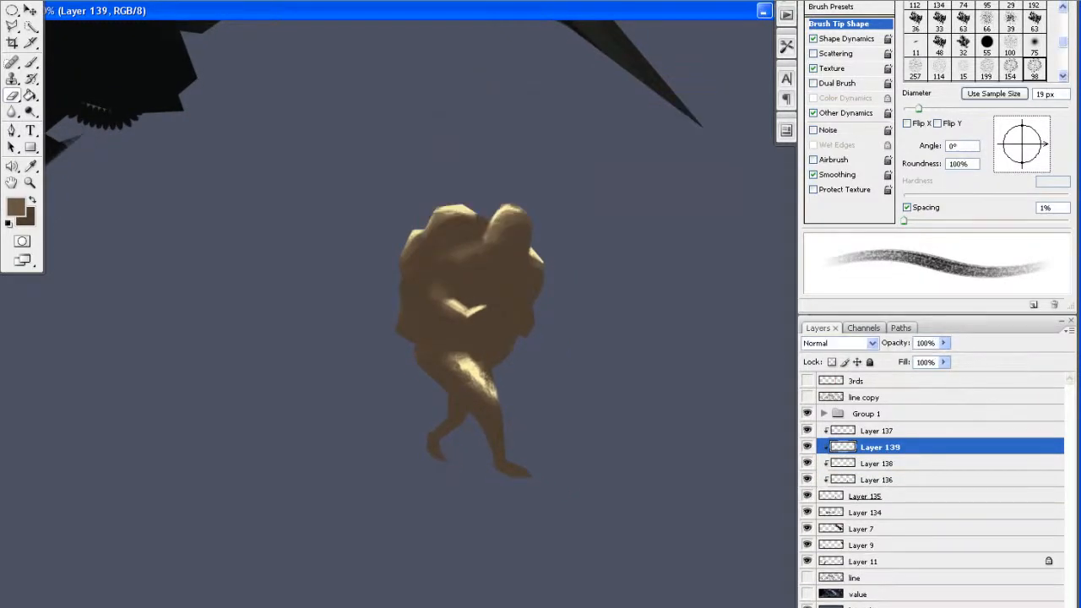
key(ctrl+bracketleft)
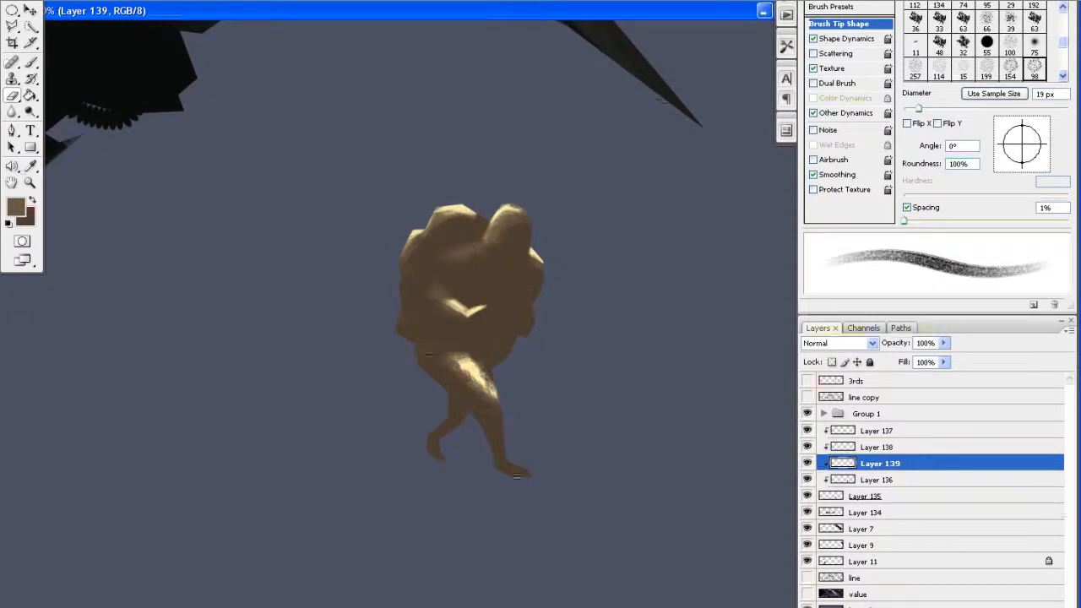
key(ctrl+bracketright)
key(ctrl+bracketright)
Sample the figure's base brown and darken it slightly for use as the shading colour
drag(391, 250, 476, 255)
key(i)
click(524, 242)
key(b)
click(15, 207)
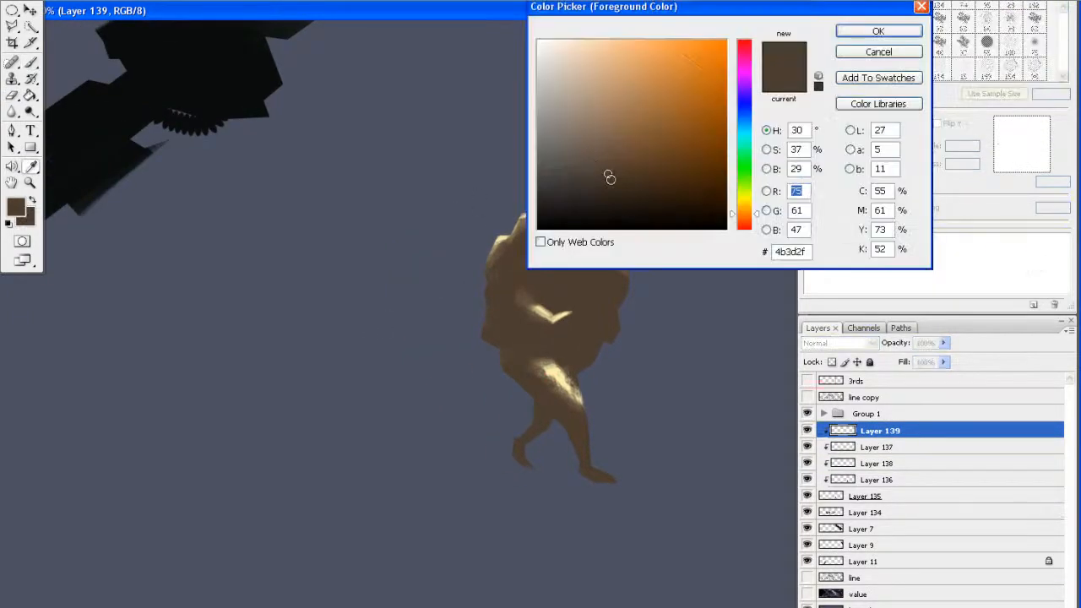
click(607, 186)
click(853, 33)
Set the brush to 26 px and paint dark shading on the rear leg behind the front thigh, trimming it with the eraser
drag(524, 228, 461, 272)
right_click(515, 237)
drag(554, 247, 558, 247)
click(537, 208)
drag(500, 204, 498, 197)
drag(479, 399, 481, 417)
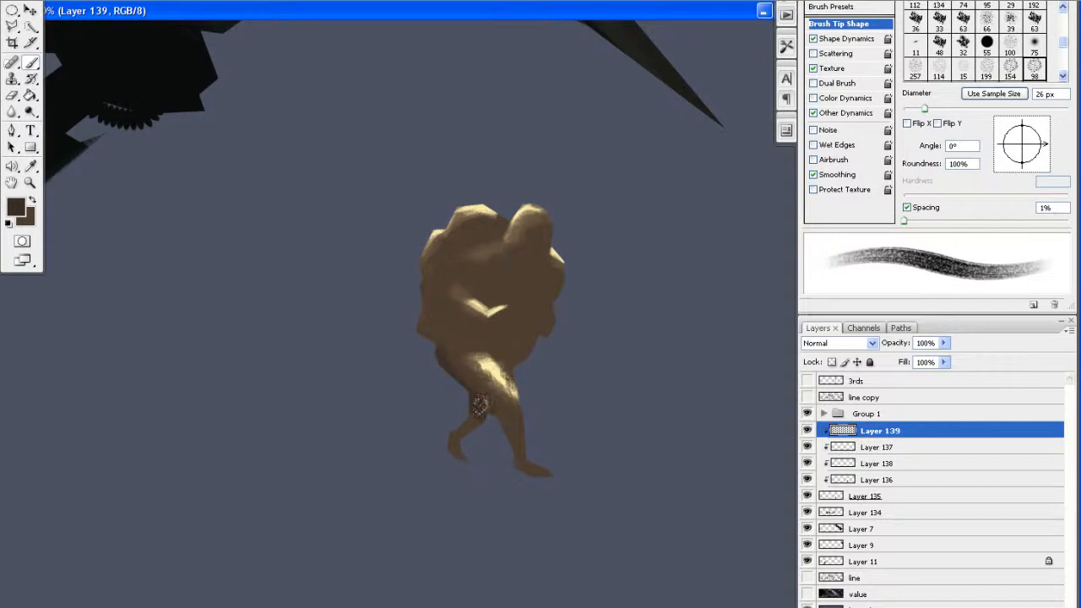
drag(492, 413, 497, 420)
key(e)
drag(458, 359, 475, 411)
Paint dark shading on the head, under the jaw and on the far hand, trimming the edges with the eraser
key(b)
mouse_move(520, 335)
mouse_down()
mouse_move(493, 333)
mouse_move(544, 307)
mouse_up()
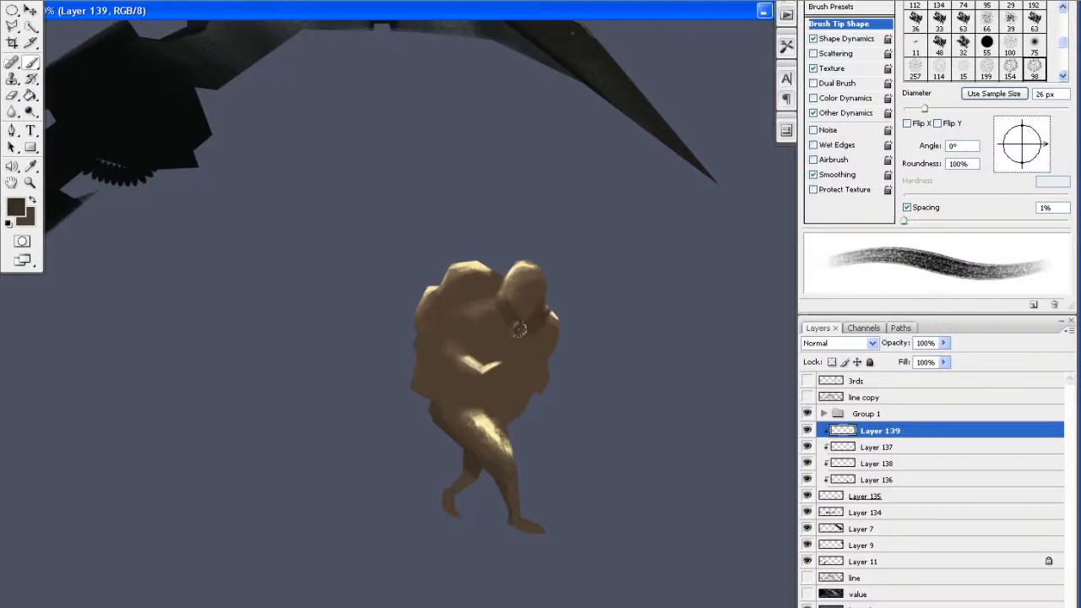
key(e)
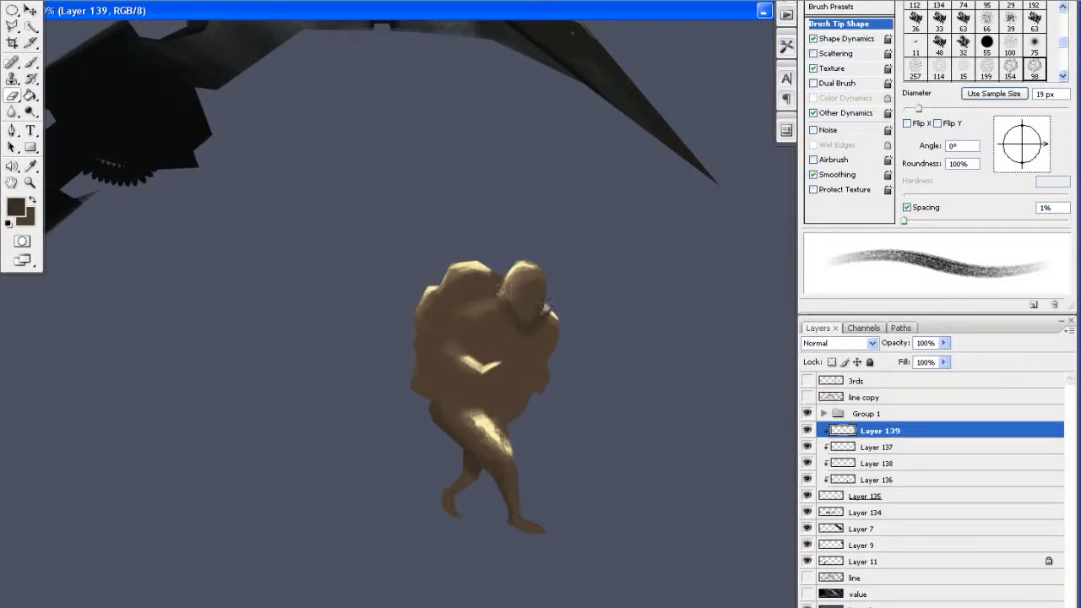
drag(511, 292, 519, 252)
key(b)
drag(548, 351, 550, 347)
drag(545, 290, 532, 301)
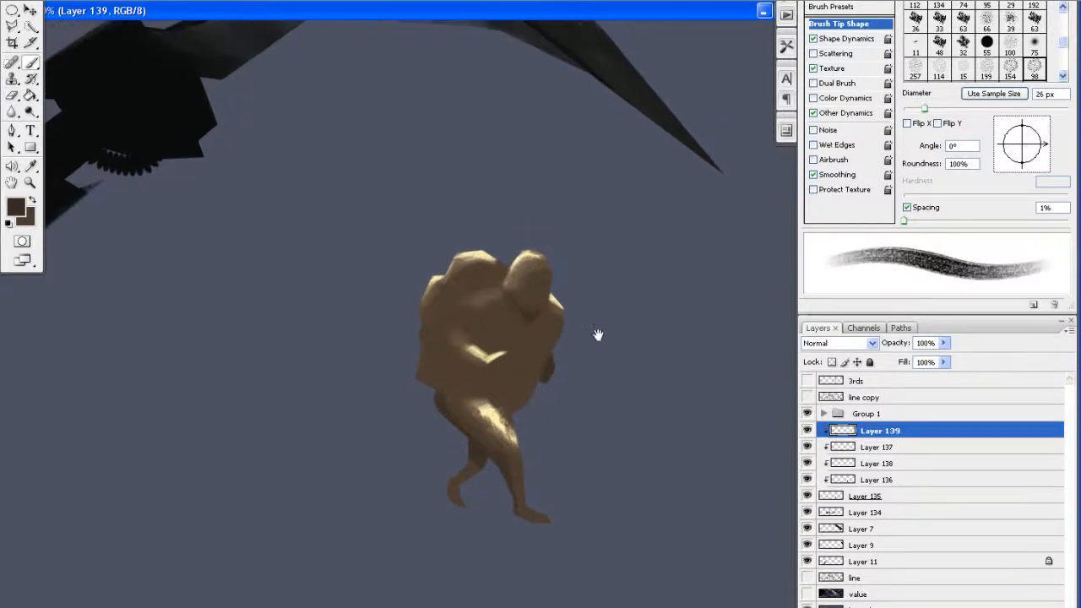
Darken the lower rear edge of the bulky pack on the figure's back
drag(353, 272, 379, 287)
mouse_move(449, 355)
mouse_down()
mouse_move(415, 324)
mouse_move(415, 346)
mouse_up()
drag(426, 394, 426, 367)
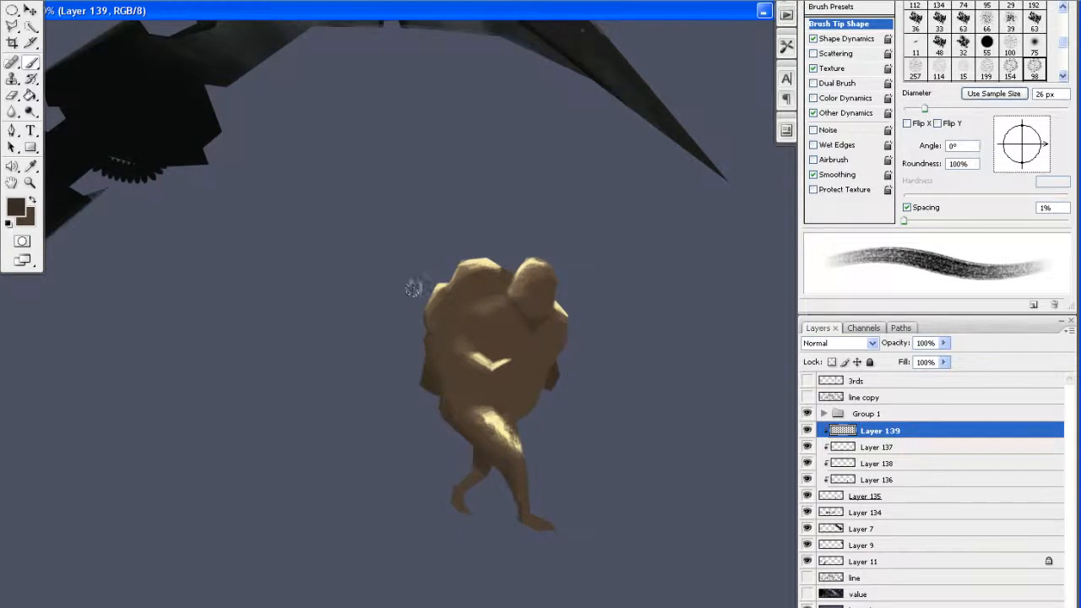
drag(413, 287, 381, 295)
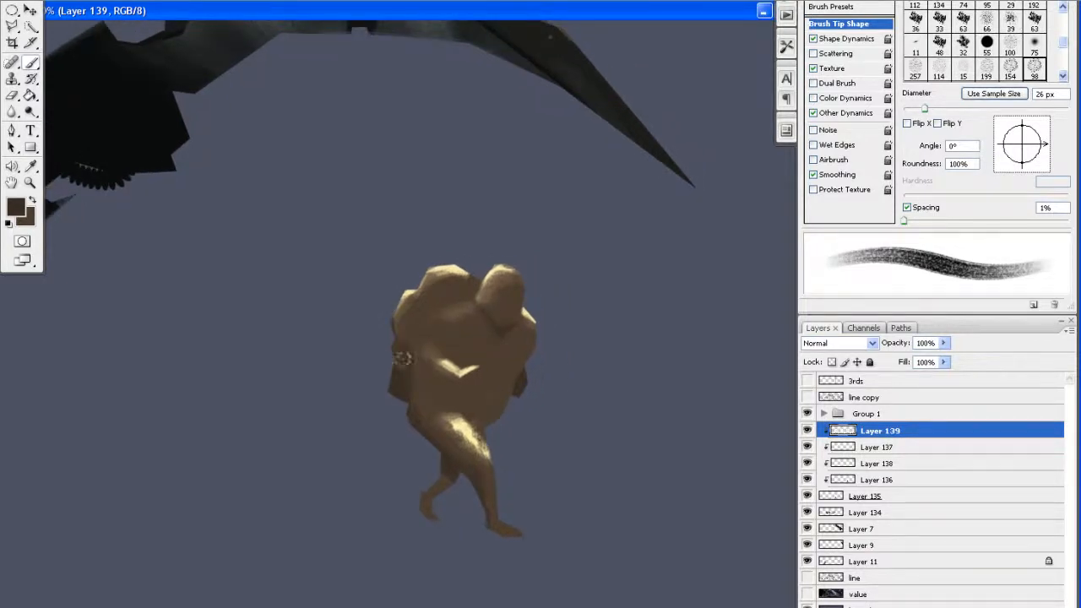
drag(413, 332, 425, 337)
mouse_move(475, 305)
mouse_down()
mouse_move(485, 309)
mouse_move(446, 316)
mouse_move(494, 282)
mouse_move(472, 298)
mouse_up()
key(bracketleft)
key(bracketright)
key(e)
key(b)
Set the brush to 35 px and shade the upper pack behind the shoulder, undoing one unwanted stroke
right_click(516, 255)
drag(554, 247, 561, 247)
click(444, 252)
mouse_move(461, 295)
mouse_down()
mouse_move(475, 283)
mouse_move(431, 316)
mouse_up()
key(e)
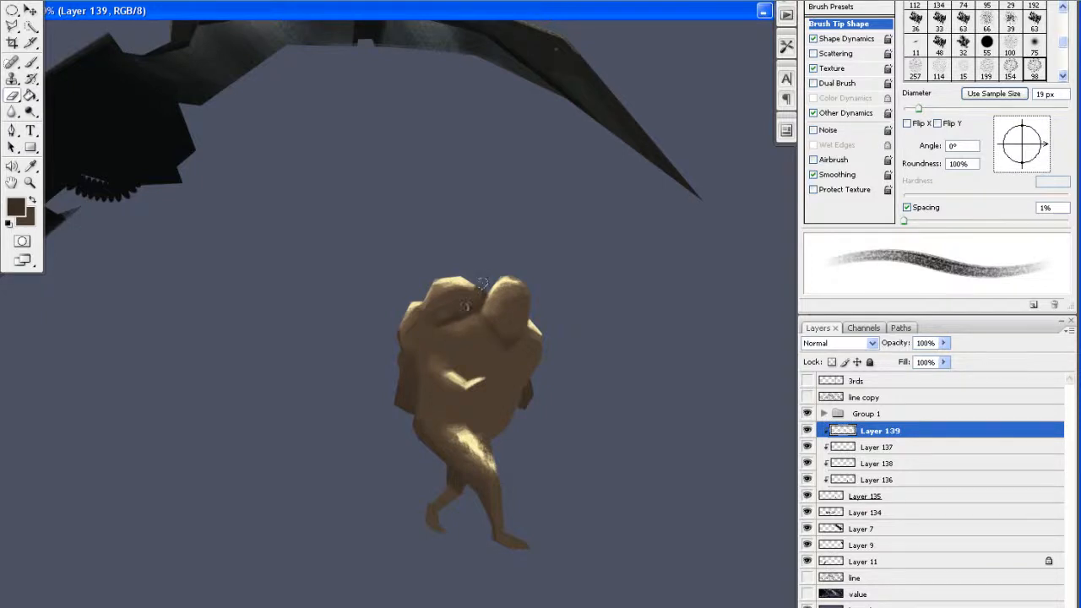
key(b)
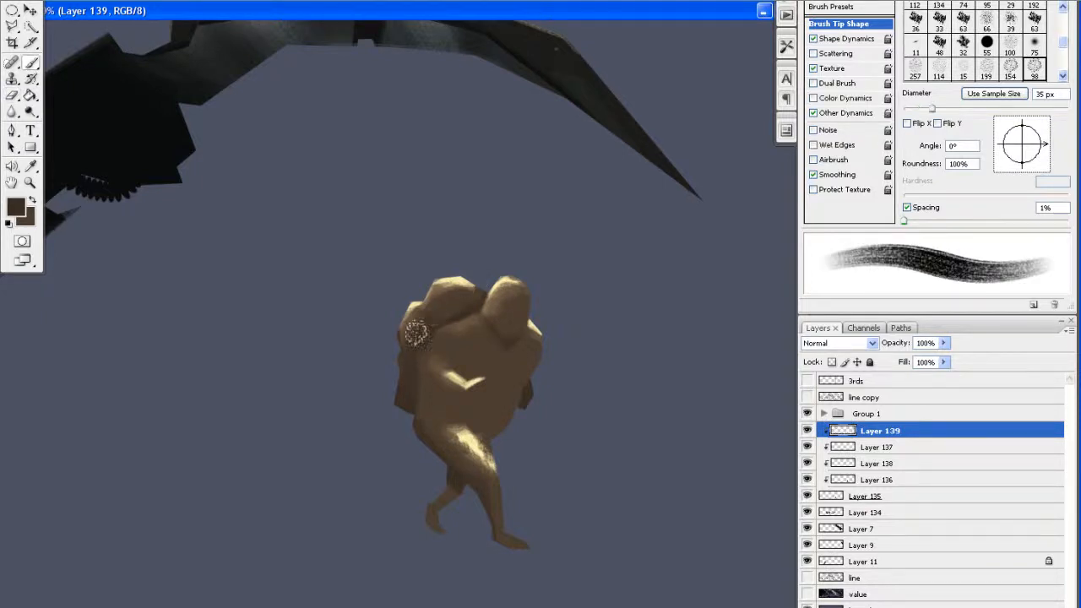
key(ctrl+z)
drag(447, 316, 426, 292)
Select Layer 137, lasso the forearm highlight and move it slightly down along the torso
ctrl+right_click(454, 361)
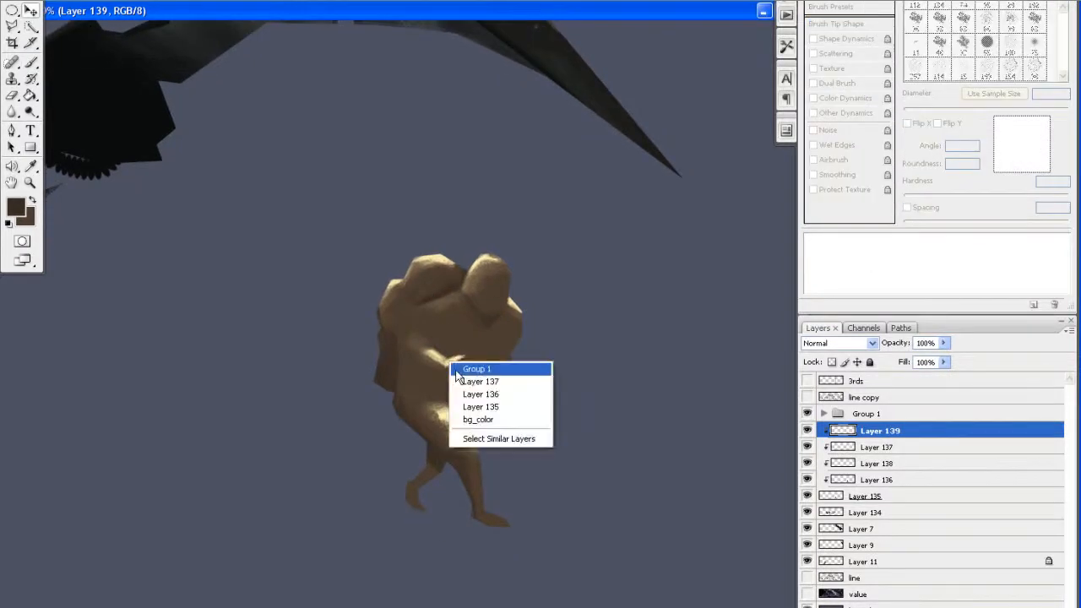
click(461, 378)
key(l)
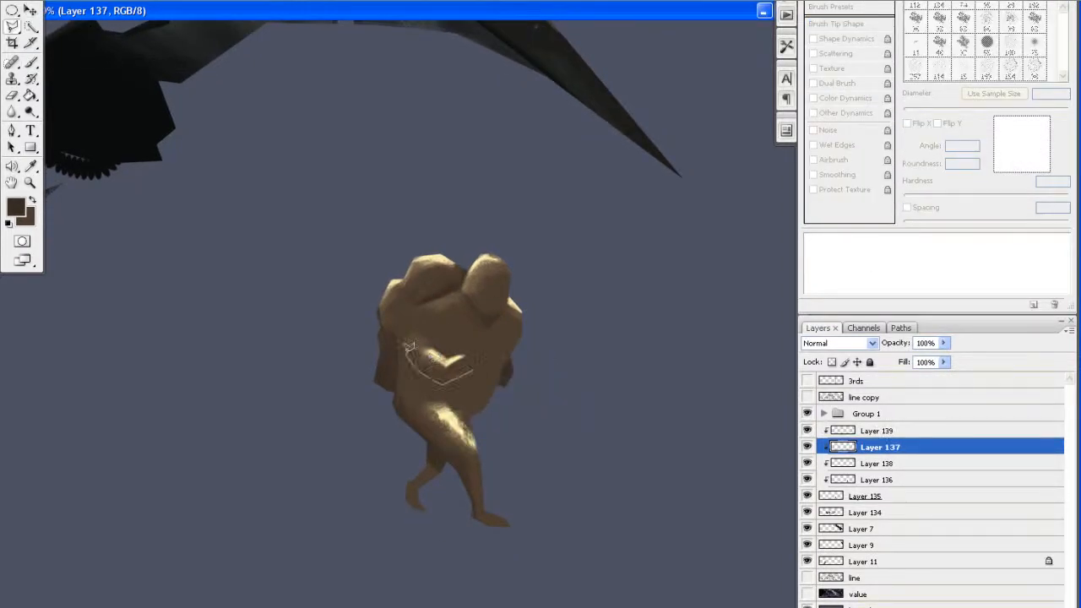
click(483, 344)
click(474, 369)
key(ctrl+h)
mouse_move(451, 363)
mouse_down()
mouse_move(452, 376)
mouse_move(421, 363)
mouse_move(461, 369)
mouse_up()
Return to Layer 139 and darken the pack behind the torso, reducing the brush to 30 px
right_click(390, 374)
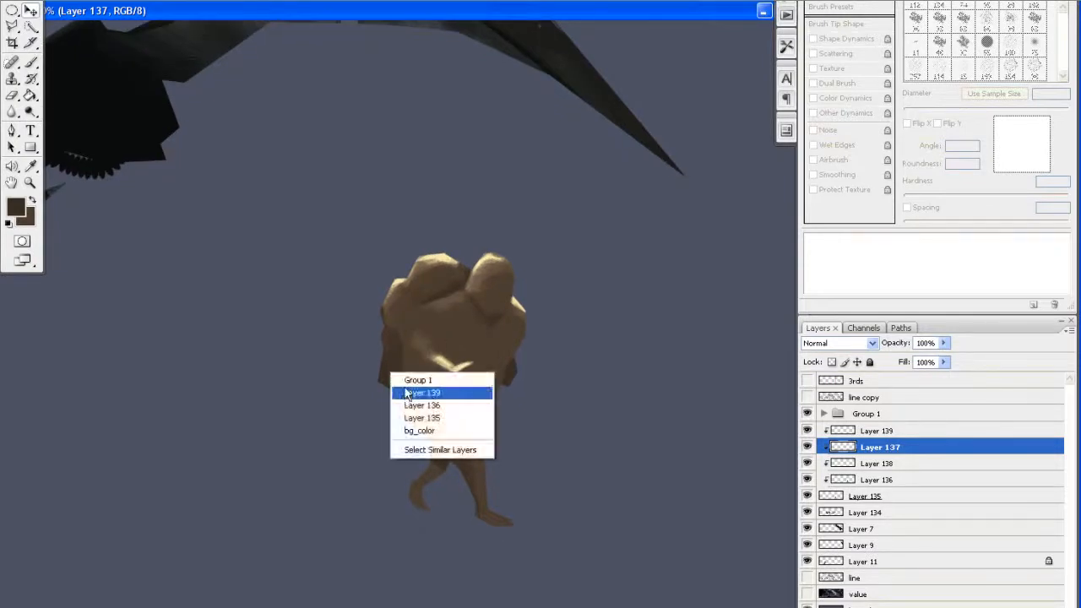
click(411, 389)
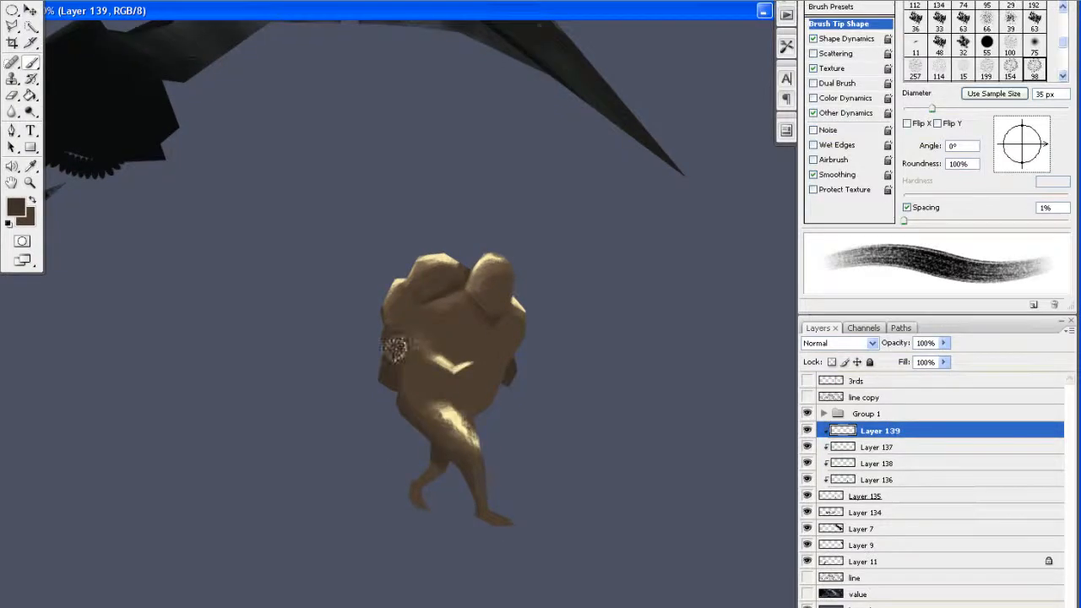
drag(421, 329, 402, 345)
right_click(430, 326)
click(475, 260)
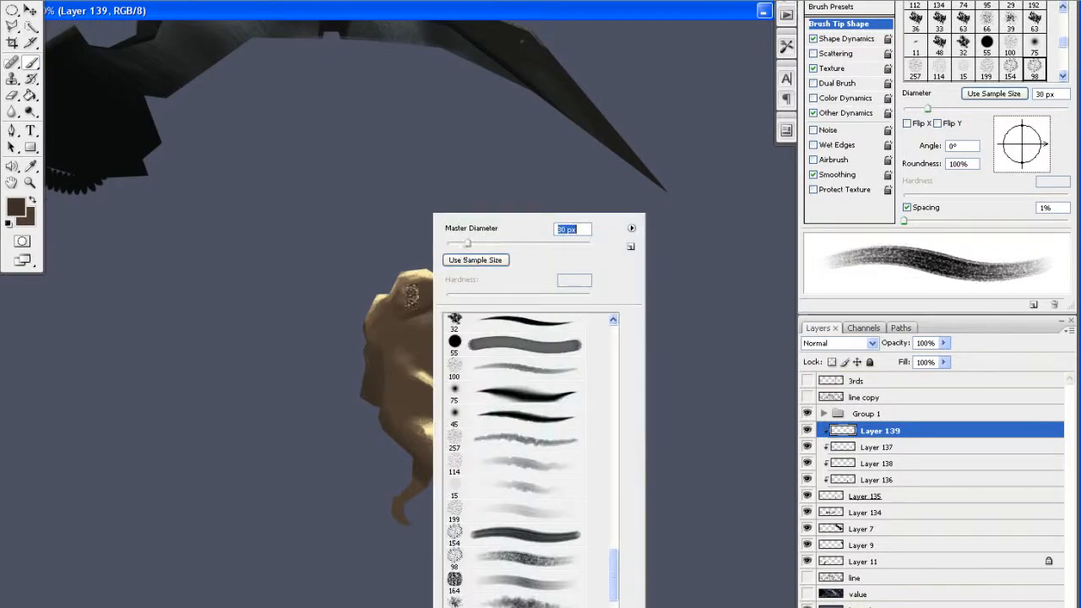
click(384, 349)
drag(386, 348, 373, 325)
mouse_move(435, 302)
mouse_down()
mouse_move(421, 299)
mouse_move(447, 318)
mouse_up()
Shade a fist at the end of the forearm highlight, refining it with a 17 px brush
drag(467, 378, 430, 354)
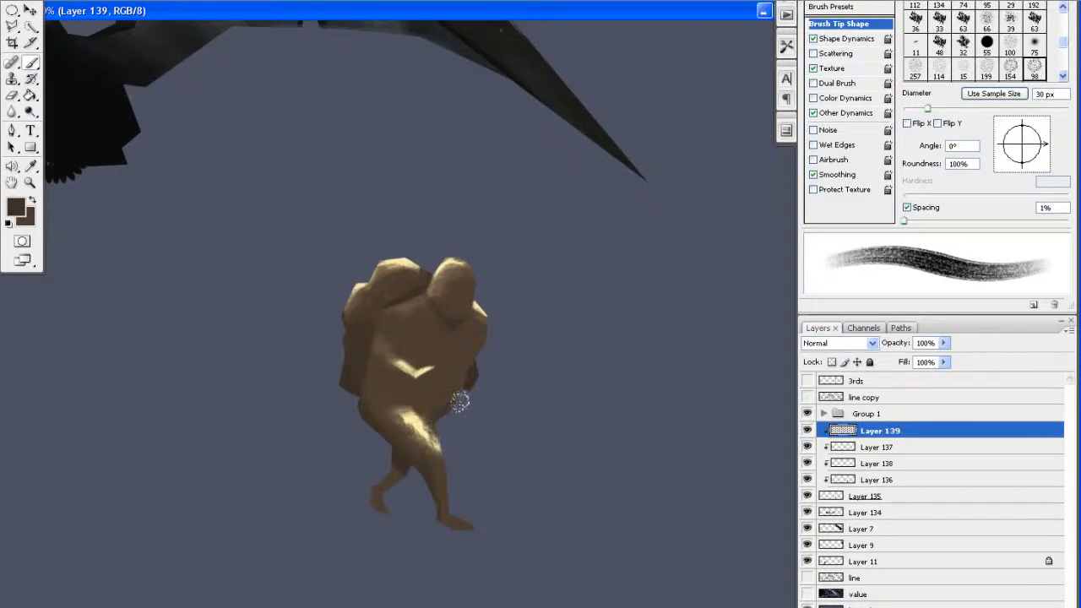
mouse_move(394, 394)
mouse_down()
mouse_move(379, 397)
mouse_move(445, 366)
mouse_up()
right_click(501, 293)
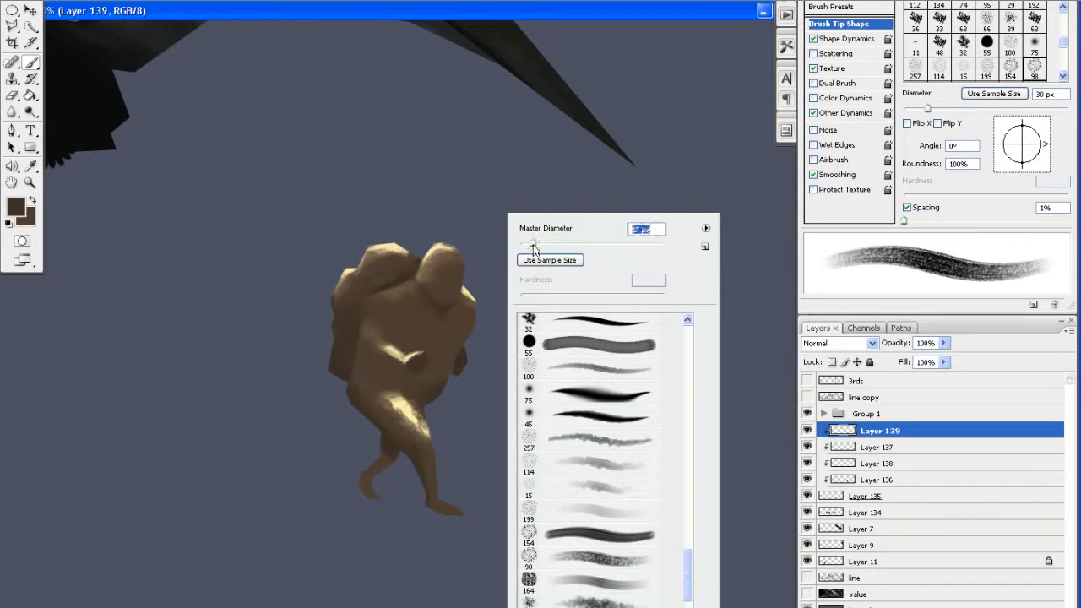
click(532, 244)
click(561, 189)
drag(471, 311, 489, 302)
mouse_move(448, 347)
mouse_down()
mouse_move(474, 339)
mouse_move(451, 376)
mouse_move(472, 354)
mouse_move(453, 344)
mouse_move(506, 366)
mouse_move(471, 361)
mouse_move(502, 387)
mouse_move(487, 384)
mouse_move(500, 367)
mouse_move(496, 386)
mouse_move(471, 375)
mouse_move(487, 375)
mouse_move(450, 386)
mouse_move(459, 341)
mouse_up()
Adjust the brush size and blend more dark shading along the pack and torso
right_click(495, 285)
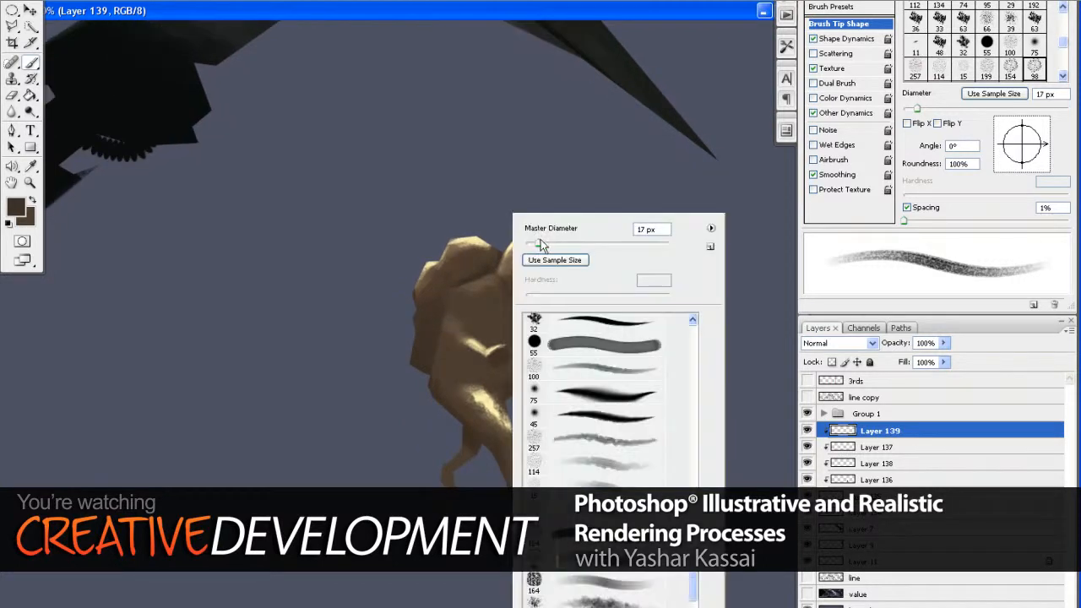
click(555, 205)
drag(418, 218, 392, 251)
right_click(498, 234)
drag(530, 243, 540, 248)
click(542, 206)
drag(391, 337, 410, 278)
mouse_move(425, 344)
mouse_down()
mouse_move(427, 370)
mouse_move(424, 331)
mouse_up()
mouse_move(420, 315)
mouse_down()
mouse_move(453, 322)
mouse_move(457, 345)
mouse_move(449, 328)
mouse_move(445, 338)
mouse_move(459, 346)
mouse_move(433, 323)
mouse_move(432, 357)
mouse_up()
mouse_move(439, 310)
mouse_down()
mouse_move(453, 344)
mouse_move(412, 332)
mouse_up()
Set the brush to 30 px and deepen the shading on the far arm, rear lower leg and belly
right_click(475, 269)
click(539, 244)
drag(546, 185, 534, 169)
drag(512, 309, 526, 240)
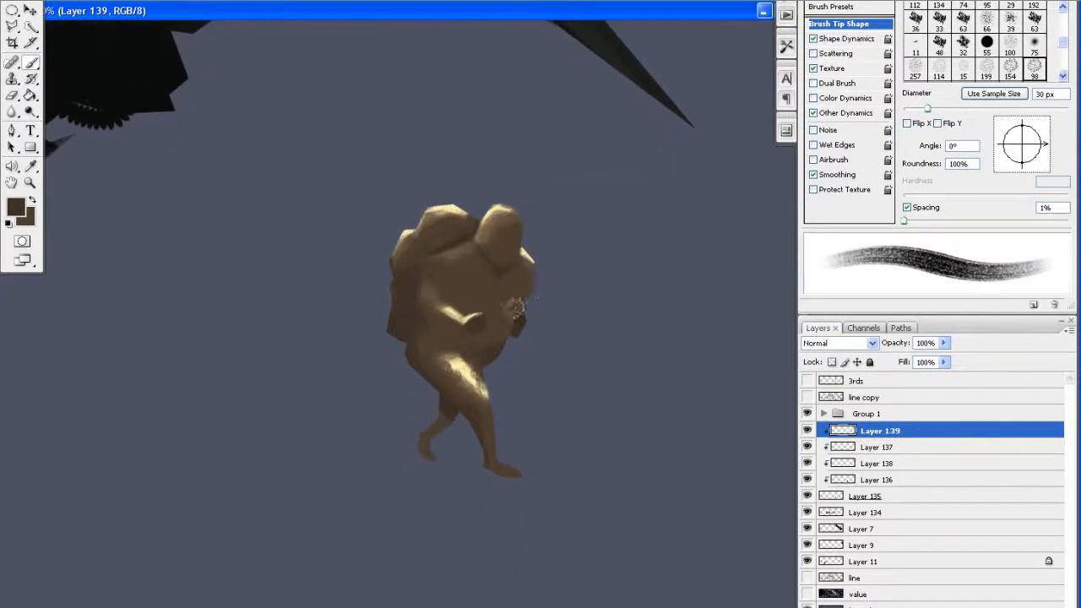
mouse_move(555, 294)
mouse_down()
mouse_move(553, 312)
mouse_move(544, 291)
mouse_up()
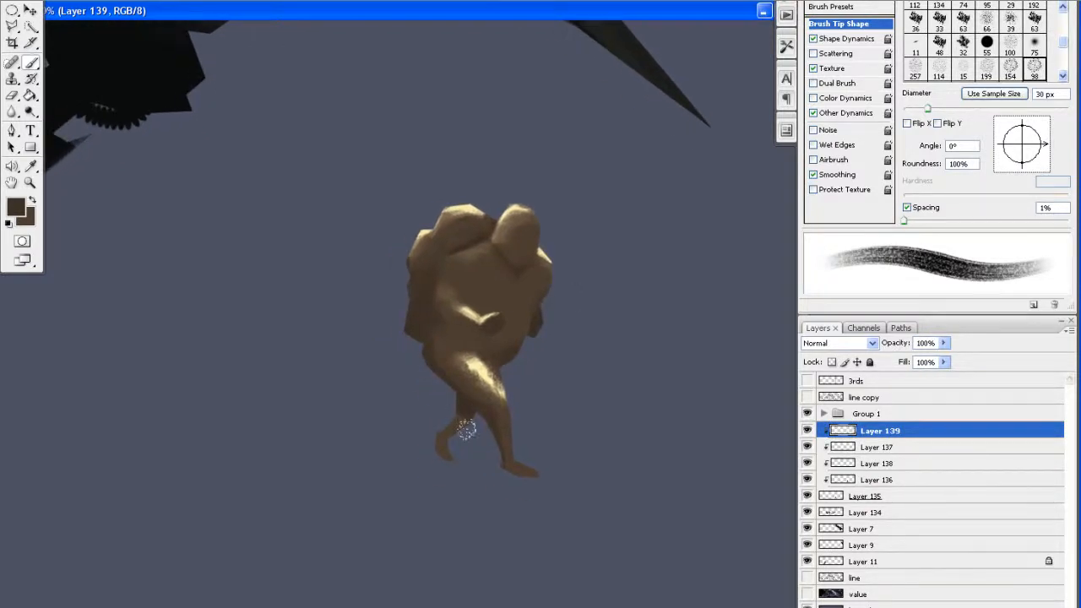
drag(471, 434, 447, 443)
mouse_move(526, 359)
mouse_down()
mouse_move(541, 360)
mouse_move(500, 334)
mouse_move(508, 366)
mouse_move(495, 369)
mouse_move(535, 362)
mouse_move(510, 360)
mouse_up()
Sample the cream colour from the thigh highlight for the brush
key(i)
click(486, 363)
key(b)
Hide and show Layer 139 to compare the figure with and without the dark shading
click(806, 434)
click(806, 432)
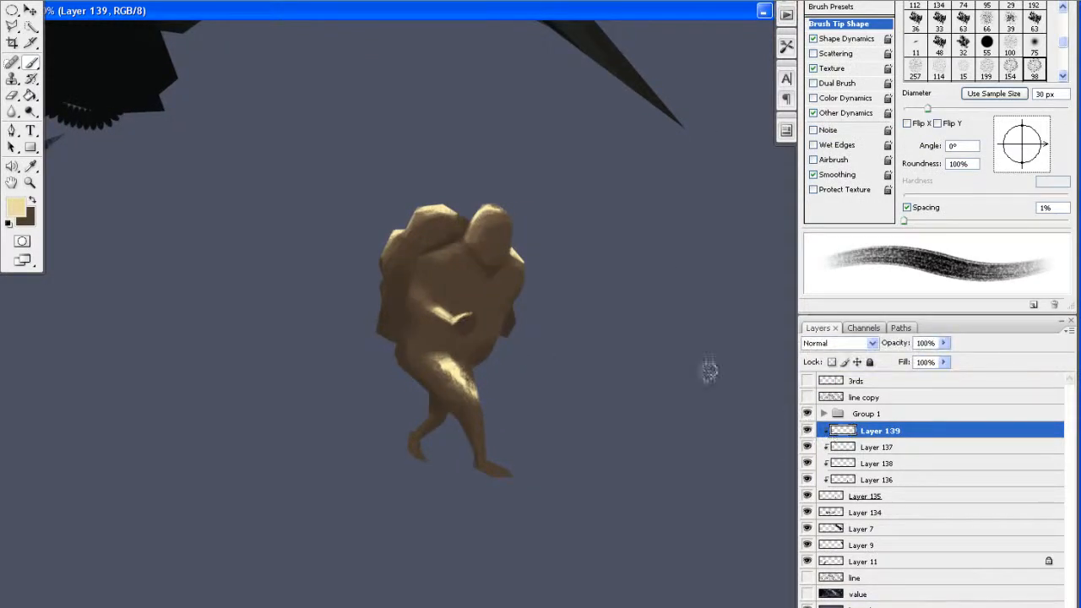
click(806, 432)
click(806, 432)
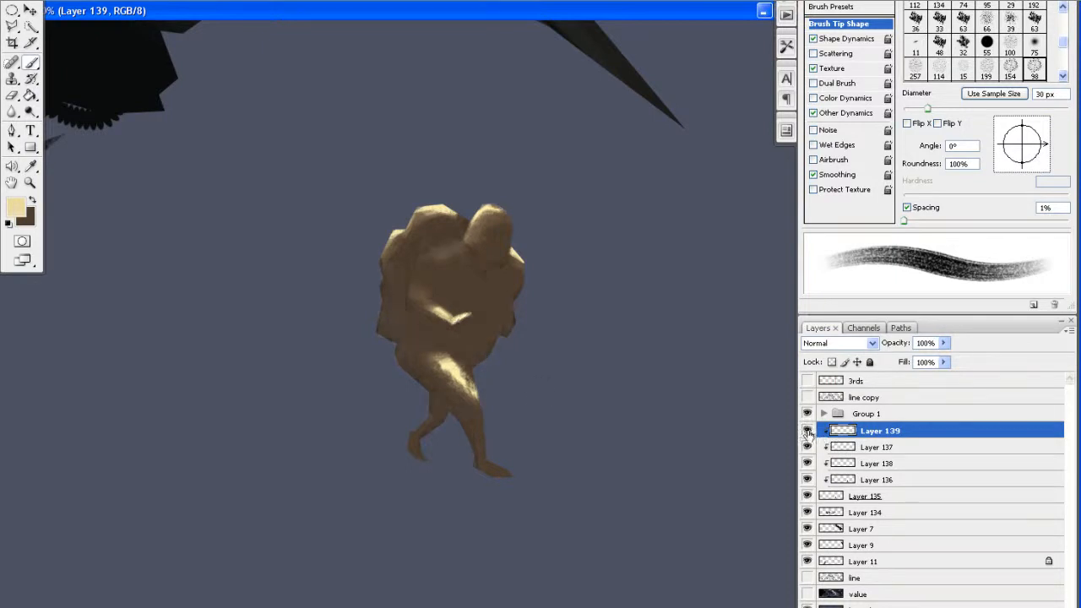
Add a new layer above the shading, clip it to the silhouette and sample a brighter cream from the figure
key(ctrl+shift+n)
key(Return)
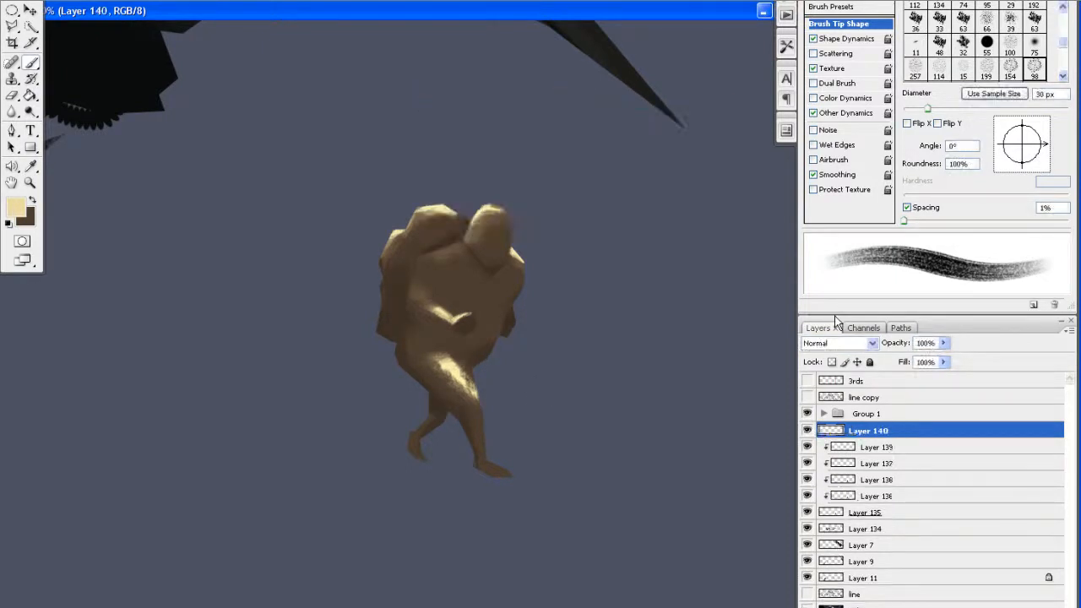
alt+click(453, 361)
drag(521, 342, 515, 342)
alt+click(842, 437)
Brush light cream accents onto the rear lower leg, using a 22 px and then a 13 px brush
drag(340, 357, 379, 369)
right_click(444, 388)
click(472, 244)
click(366, 321)
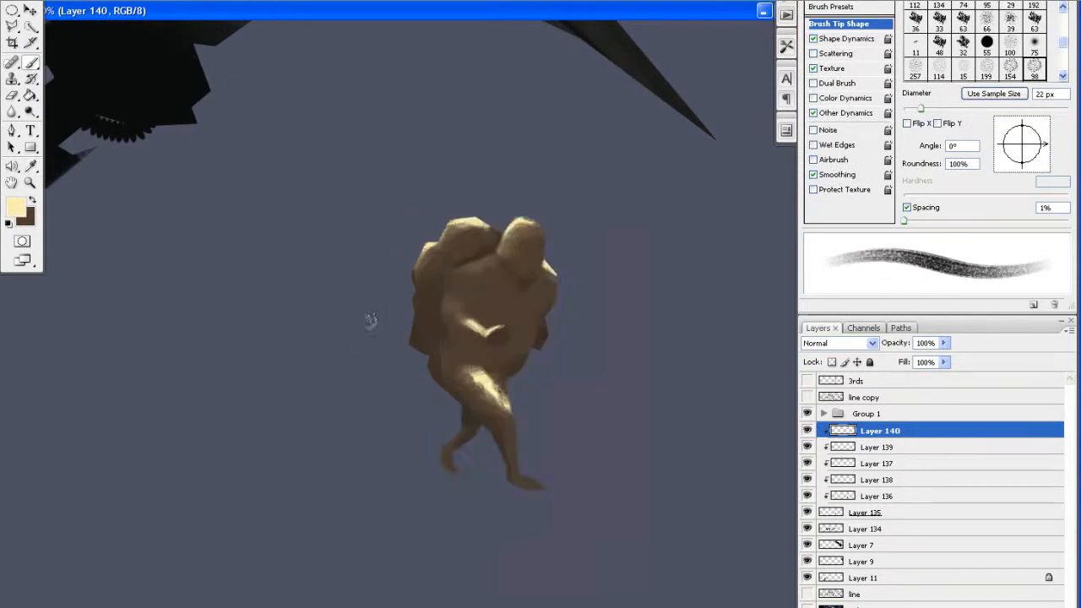
drag(367, 321, 353, 309)
right_click(428, 390)
click(453, 244)
click(425, 250)
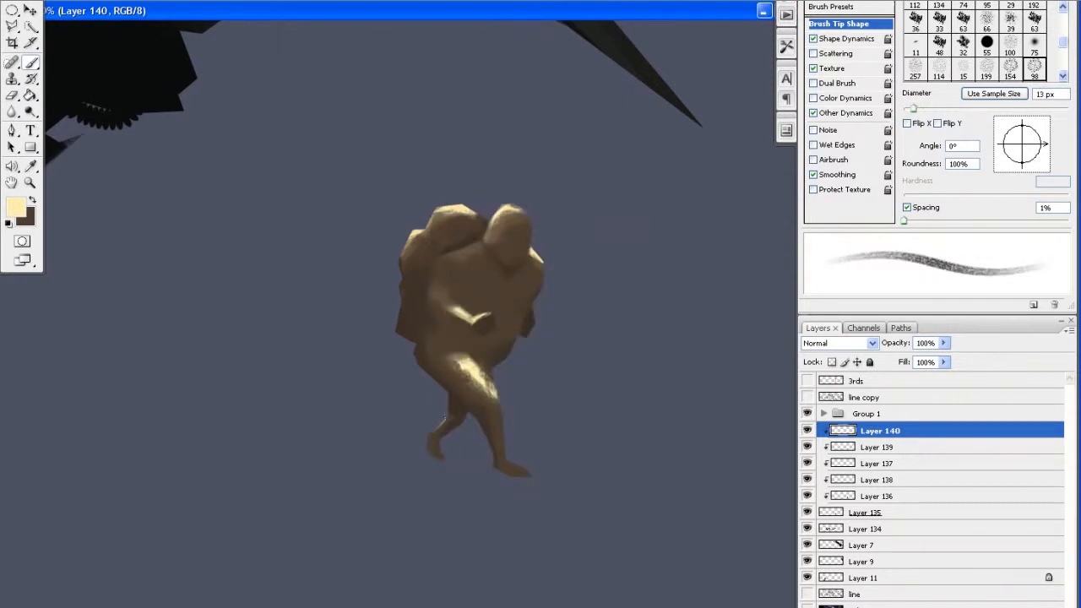
drag(440, 407, 417, 418)
Set the brush to 22 px and paint cream highlights on the rear shin and on the chest beside the neck
right_click(461, 391)
click(491, 250)
click(521, 180)
drag(438, 309, 445, 297)
drag(424, 421, 433, 415)
drag(461, 371, 451, 423)
drag(392, 362, 433, 368)
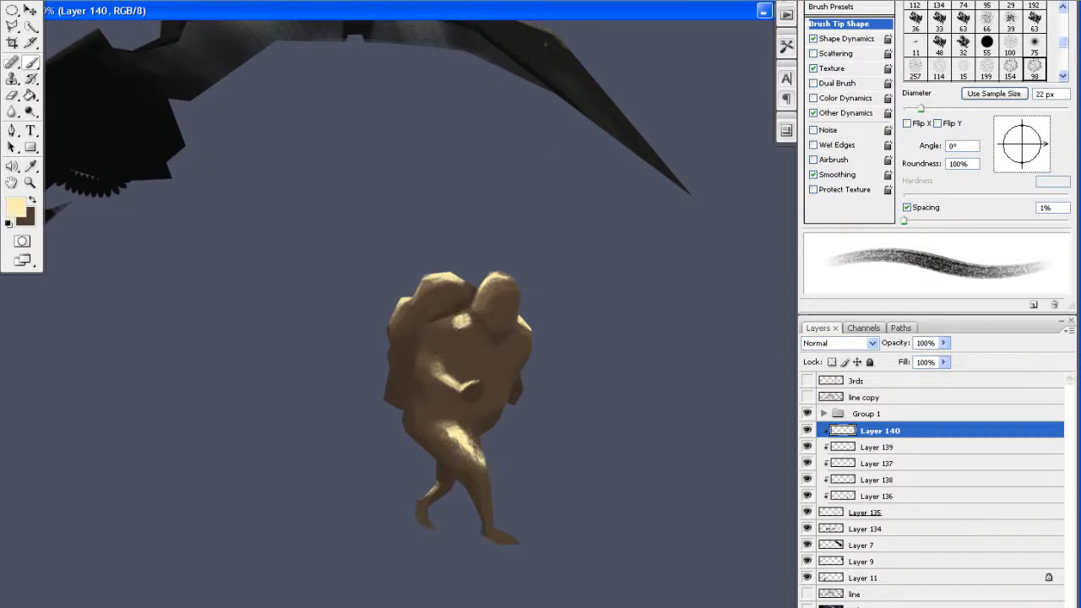
Trim and soften the cream chest highlight beside the neck with the 19 px textured eraser
key(e)
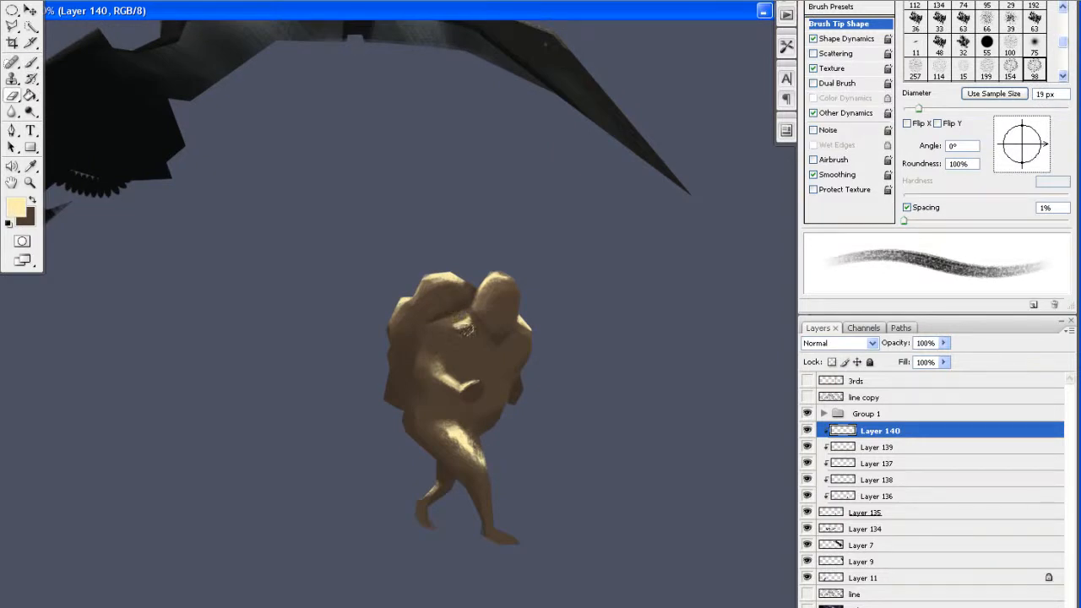
key(b)
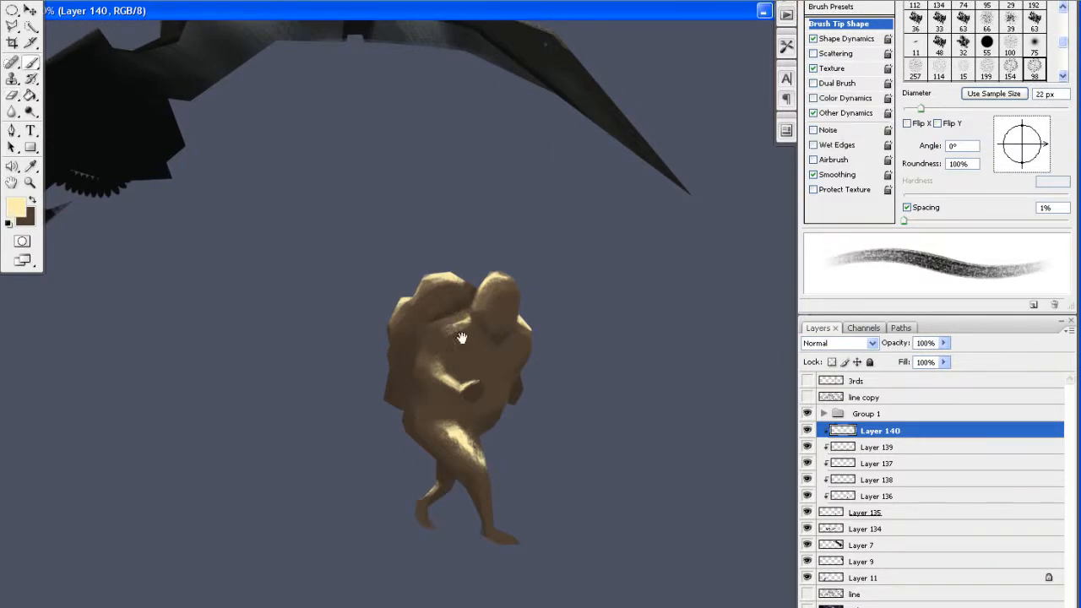
drag(437, 338, 426, 344)
key(e)
Examine the highlighted figure against the whole composition and at closer range
key(ctrl+minus)
key(ctrl+minus)
key(ctrl+minus)
key(ctrl+minus)
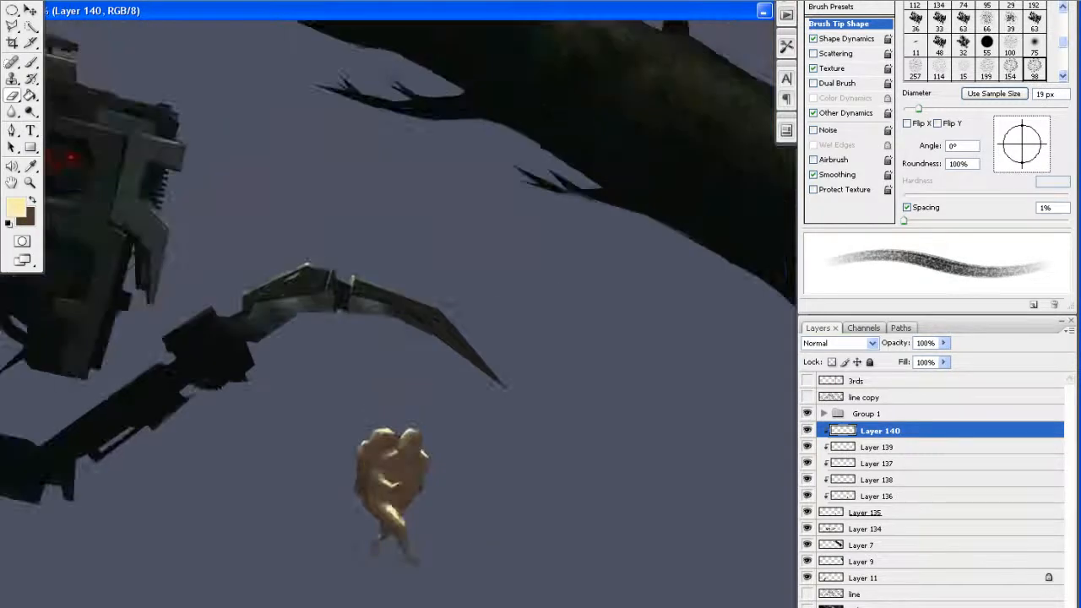
key(ctrl+plus)
key(ctrl+plus)
key(ctrl+minus)
key(ctrl+minus)
key(ctrl+minus)
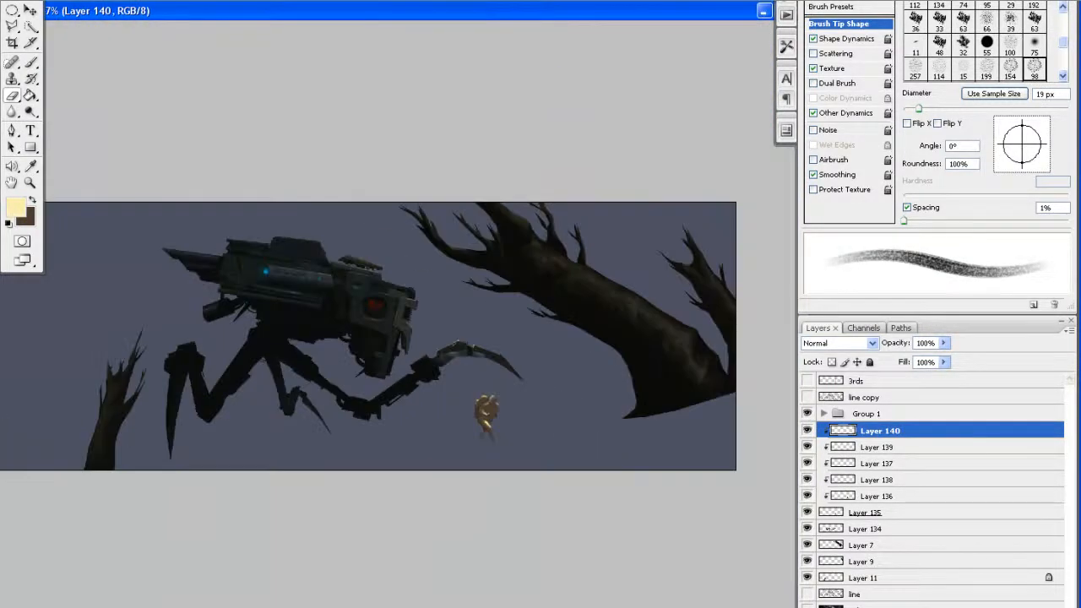
key(ctrl+plus)
key(ctrl+plus)
key(ctrl+plus)
key(ctrl+plus)
key(ctrl+plus)
drag(760, 466, 375, 273)
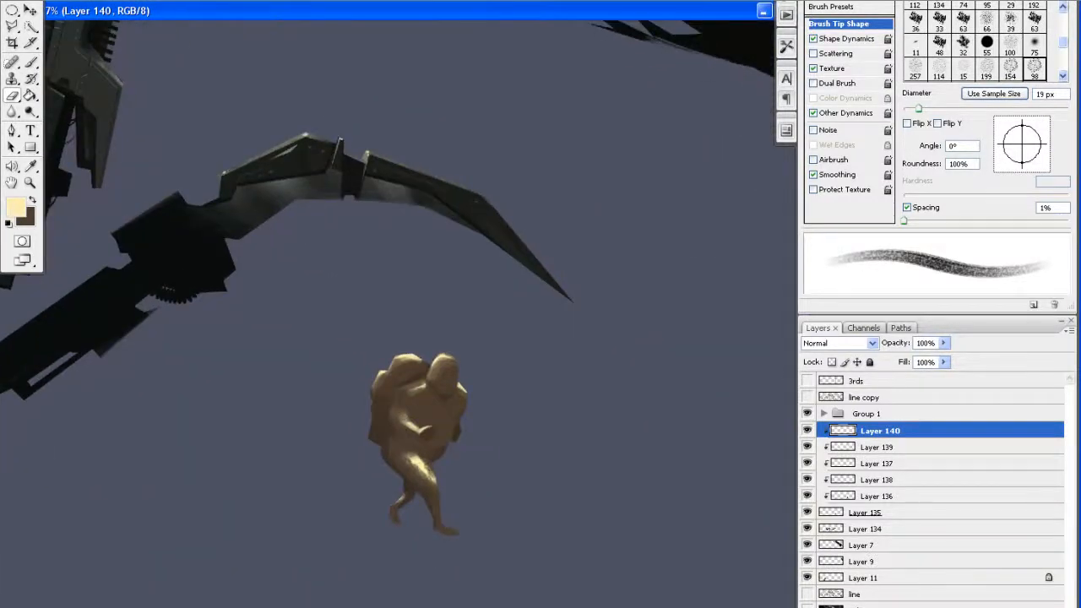
Add a new layer clipped to the figure and lasso a visor-shaped area on the front of the head
key(ctrl+shift+n)
key(Return)
key(ctrl+plus)
key(ctrl+plus)
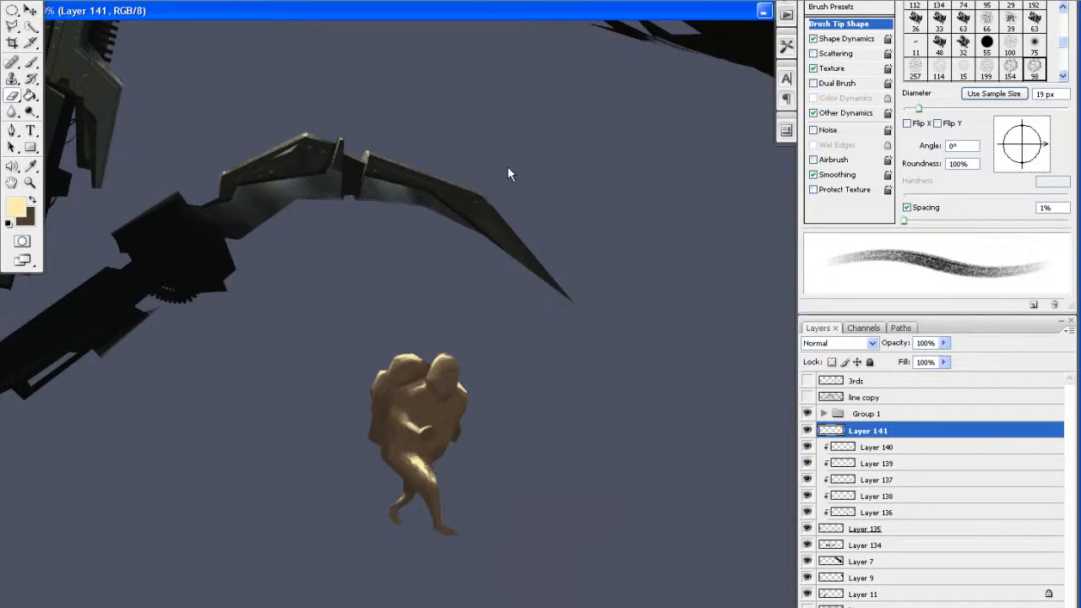
drag(430, 311, 302, 200)
key(ctrl+minus)
key(ctrl+minus)
key(l)
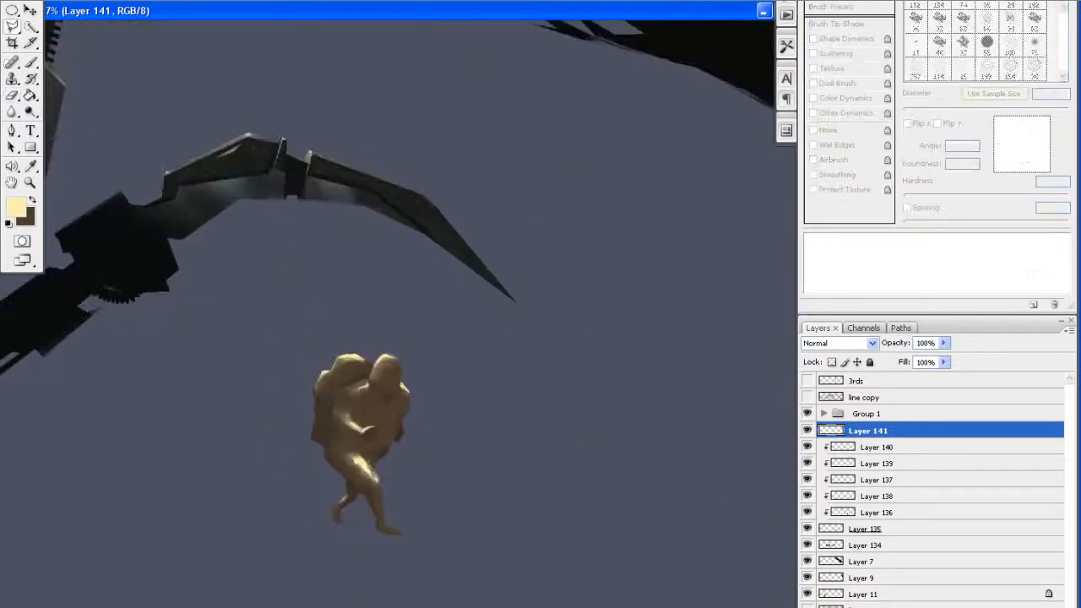
mouse_move(326, 295)
mouse_down()
mouse_move(444, 326)
mouse_move(458, 297)
mouse_up()
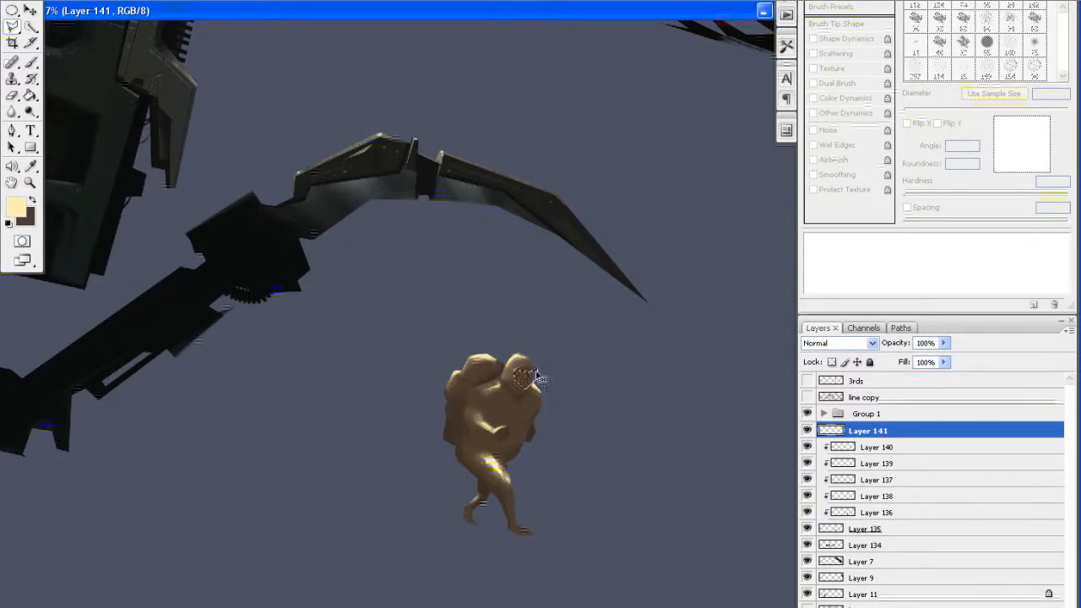
alt+click(844, 438)
Choose a dark brown and brush it into the visor selection on the head
click(20, 215)
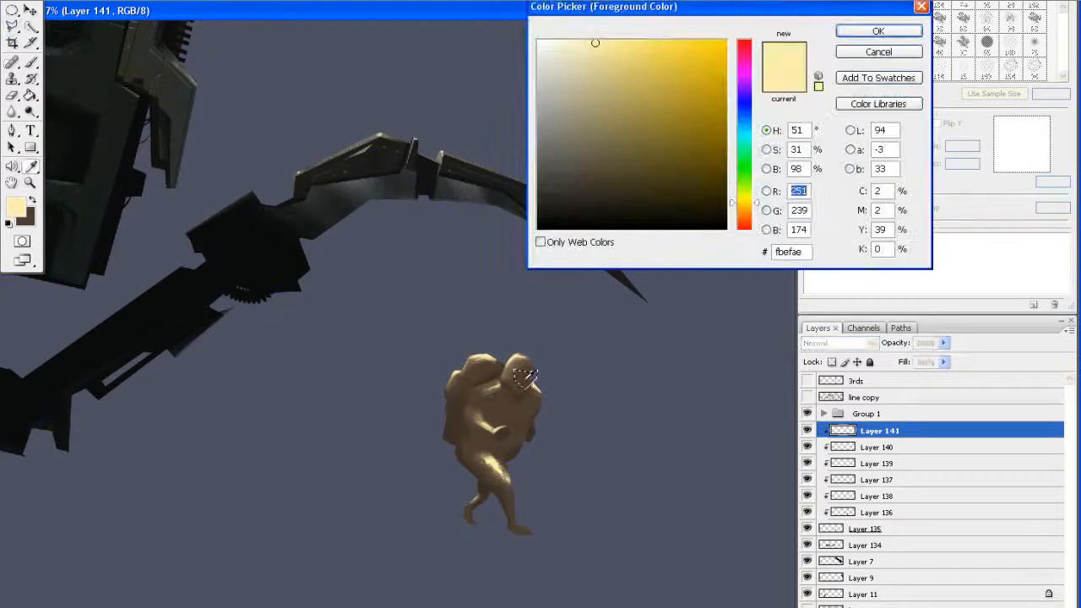
click(608, 174)
click(611, 184)
click(878, 30)
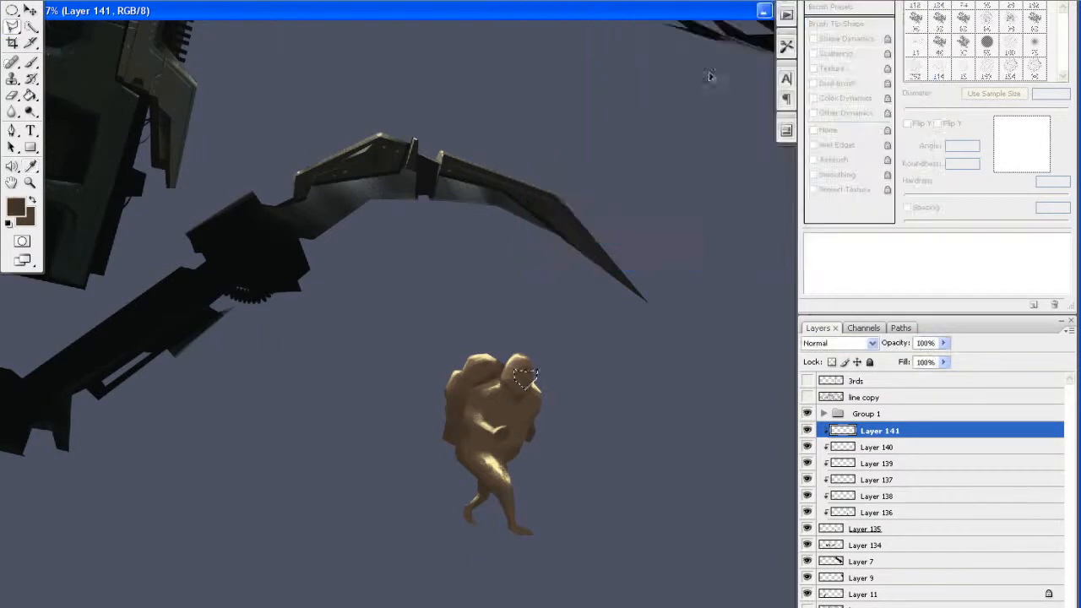
key(b)
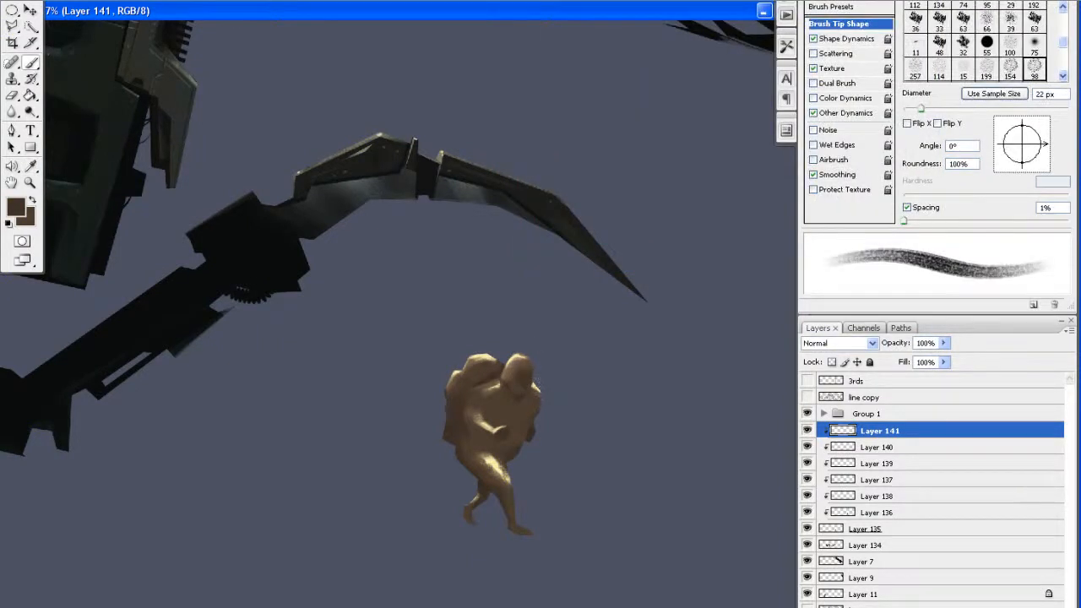
Darken the painted visor with a Brightness/Contrast adjustment
key(alt+i)
key(a)
key(c)
drag(679, 67, 666, 66)
click(776, 45)
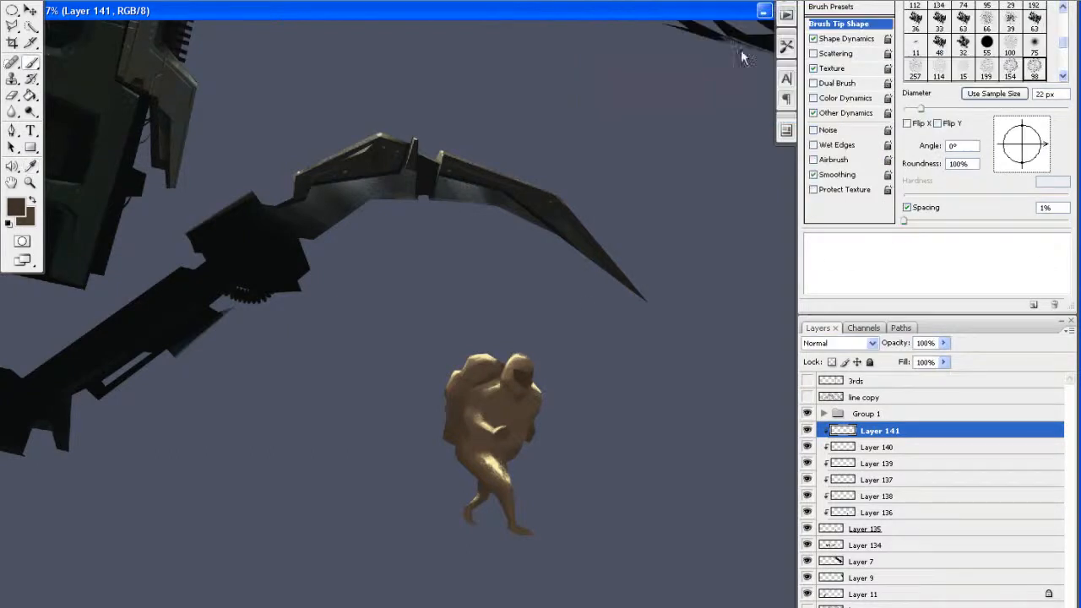
Switch to the hard round 13 px brush and pick a lighter grey-brown starting from the visor's colour
right_click(574, 213)
drag(753, 574, 753, 325)
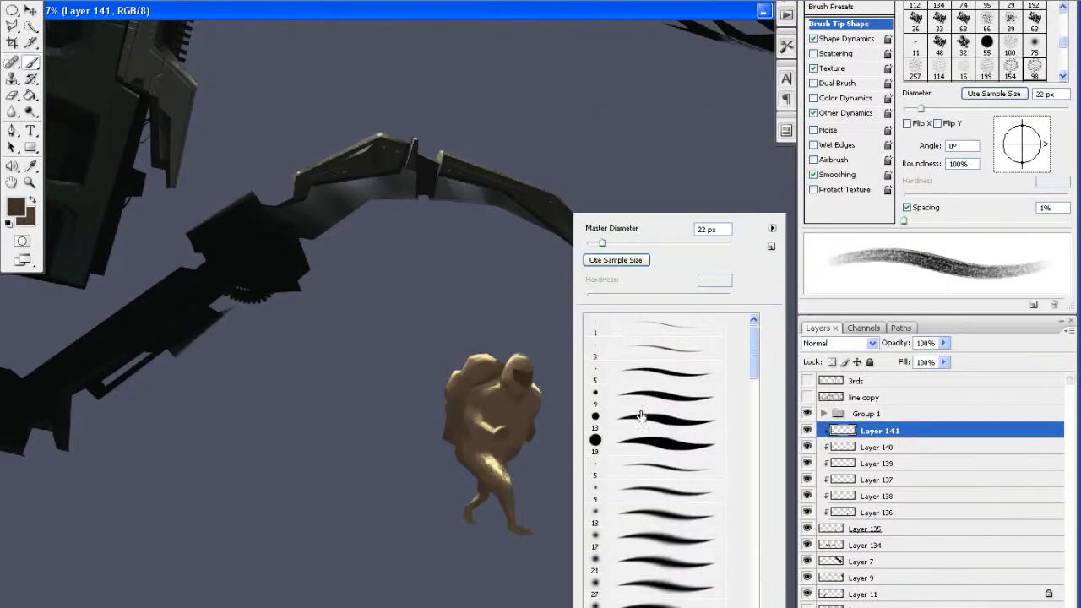
click(657, 418)
click(17, 208)
click(521, 375)
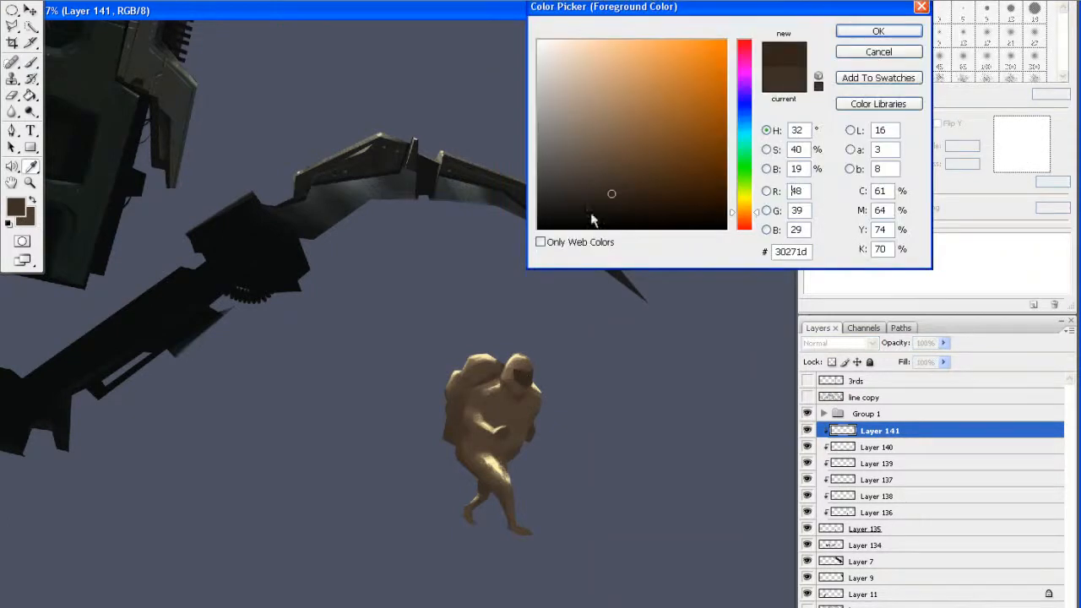
drag(601, 180, 582, 133)
click(878, 30)
Reduce the brush to 7 px and dab a small light spot on the dark visor
right_click(574, 214)
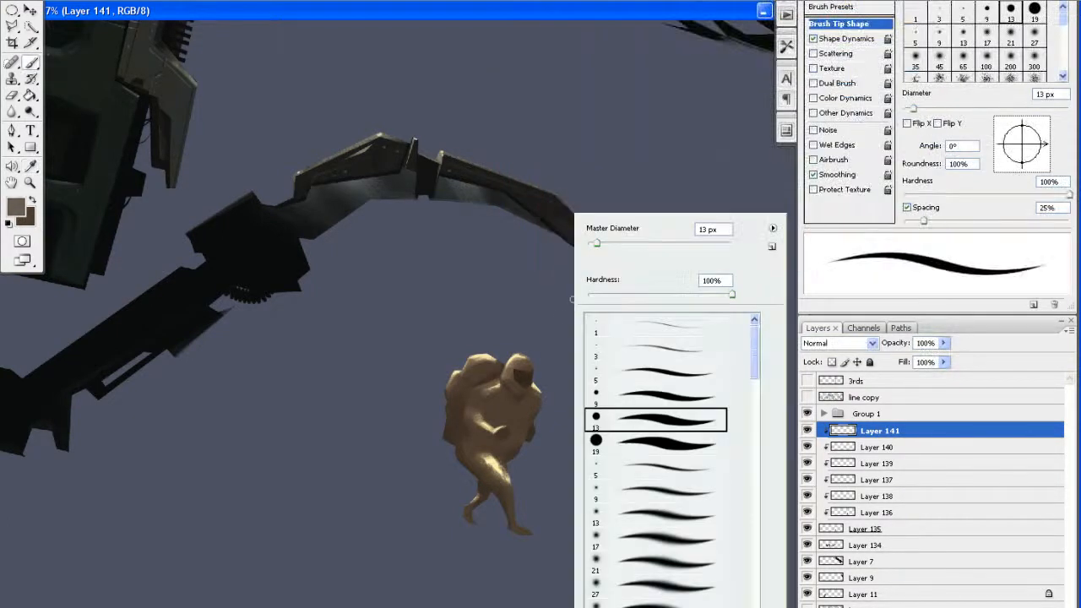
drag(591, 254, 589, 253)
key(Return)
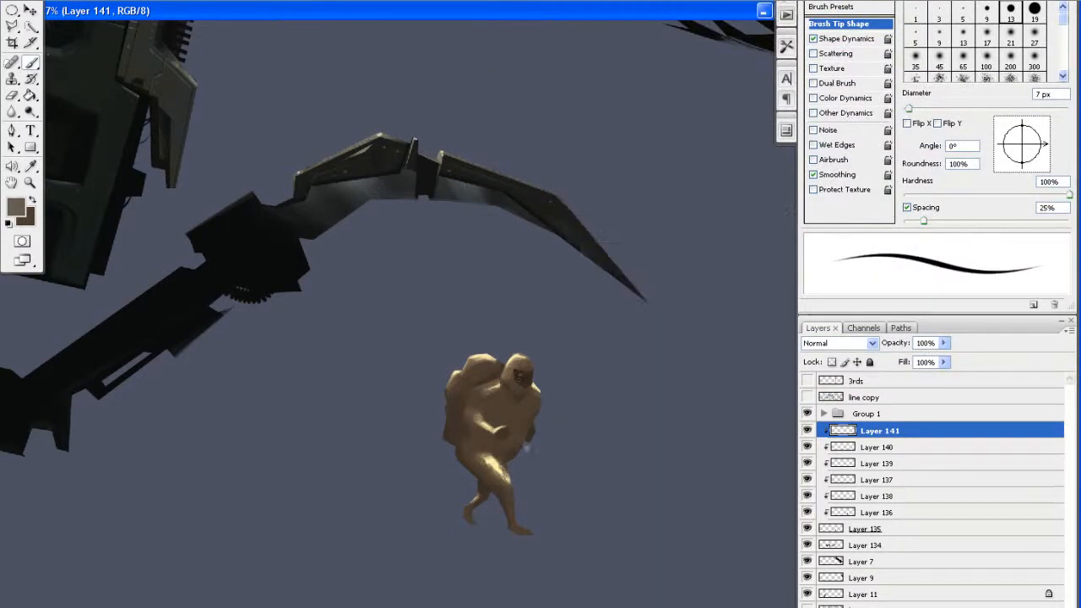
drag(549, 411, 542, 413)
mouse_move(396, 332)
mouse_down()
mouse_move(345, 328)
mouse_move(441, 361)
mouse_up()
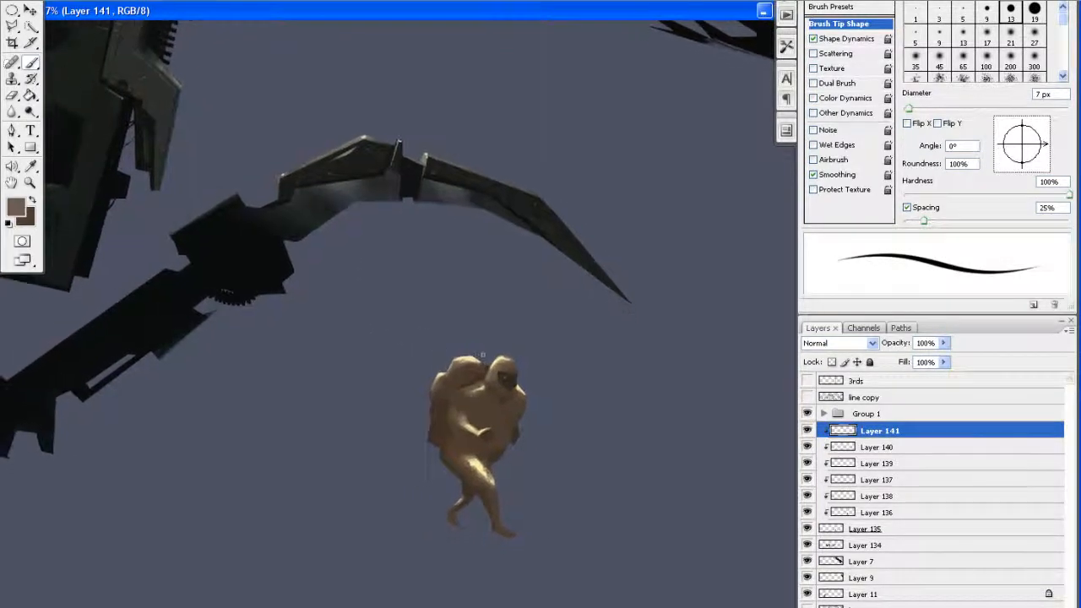
Add another layer clipped to the figure and lasso a thin rectangular patch on the chest
key(ctrl+shift+n)
key(Return)
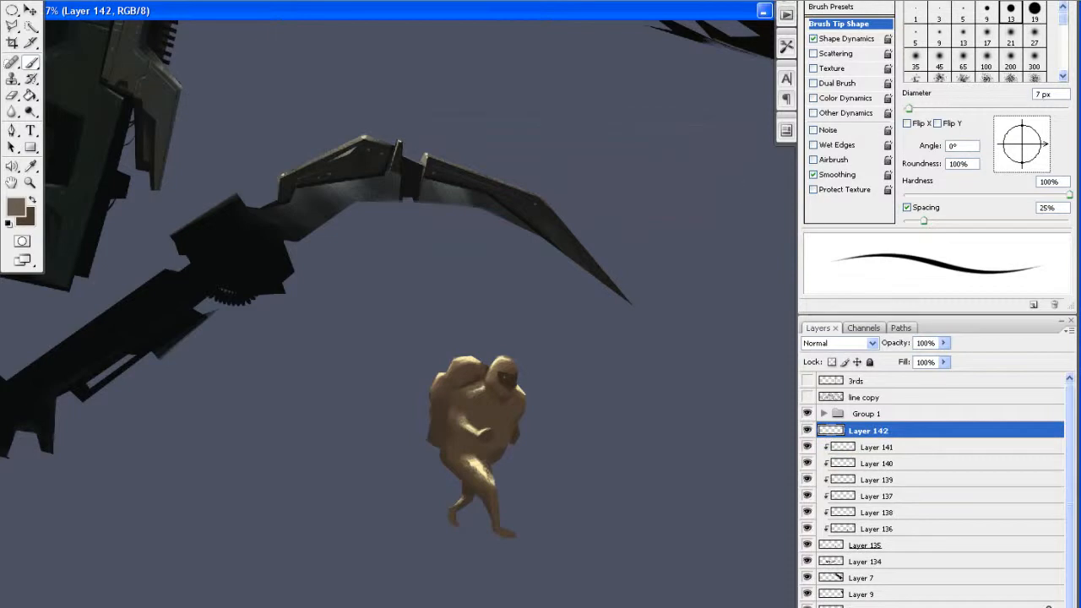
alt+click(850, 439)
key(ctrl+plus)
key(ctrl+plus)
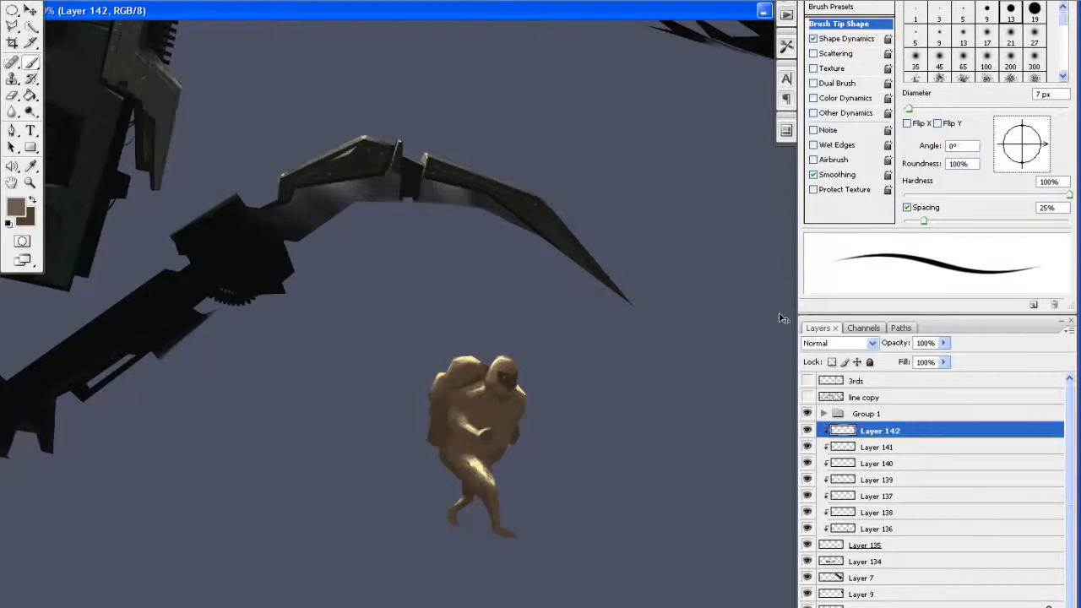
drag(542, 406, 257, 254)
key(l)
mouse_move(490, 387)
mouse_down()
mouse_move(444, 306)
mouse_move(414, 305)
mouse_up()
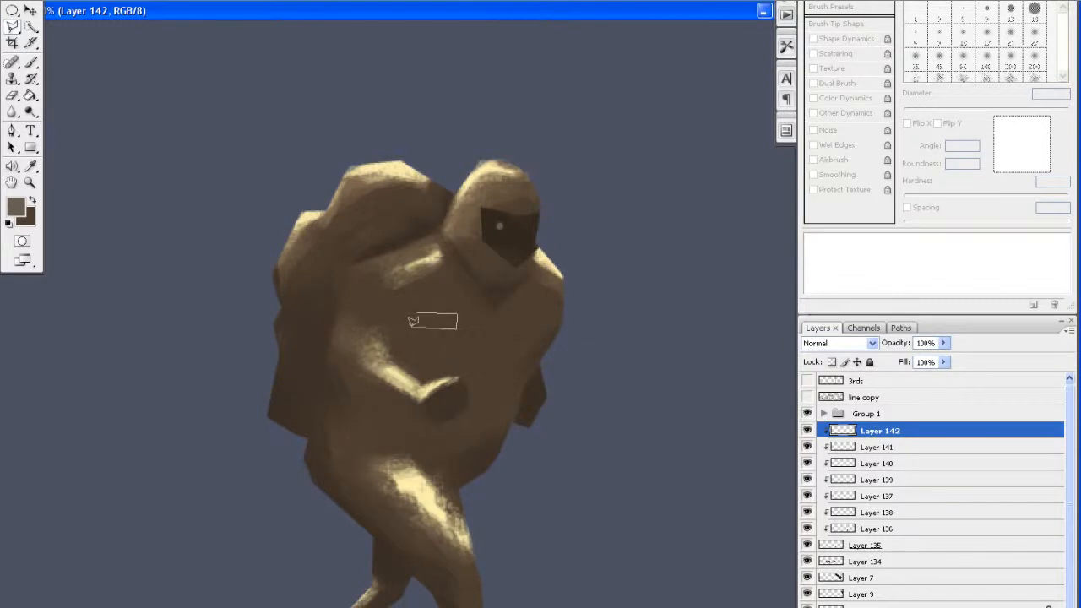
click(414, 312)
Adjust the grey-brown colour and fill the chest patch using the textured 114 bristle brush preset
click(17, 211)
mouse_move(597, 166)
mouse_down()
mouse_move(606, 172)
mouse_move(586, 156)
mouse_up()
click(844, 32)
key(b)
right_click(475, 287)
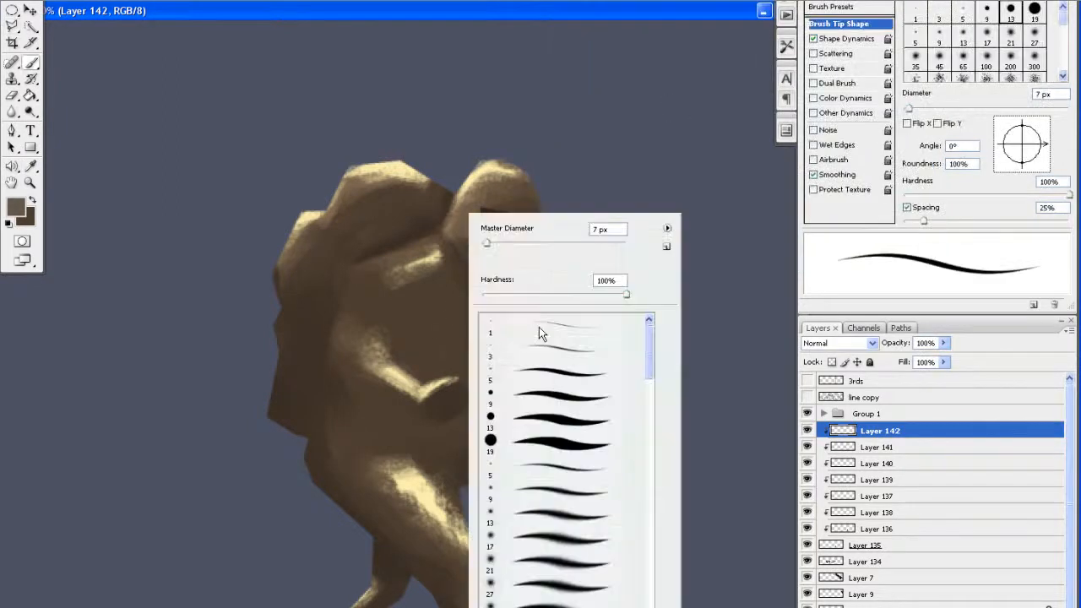
drag(642, 362, 631, 566)
click(562, 510)
key(Return)
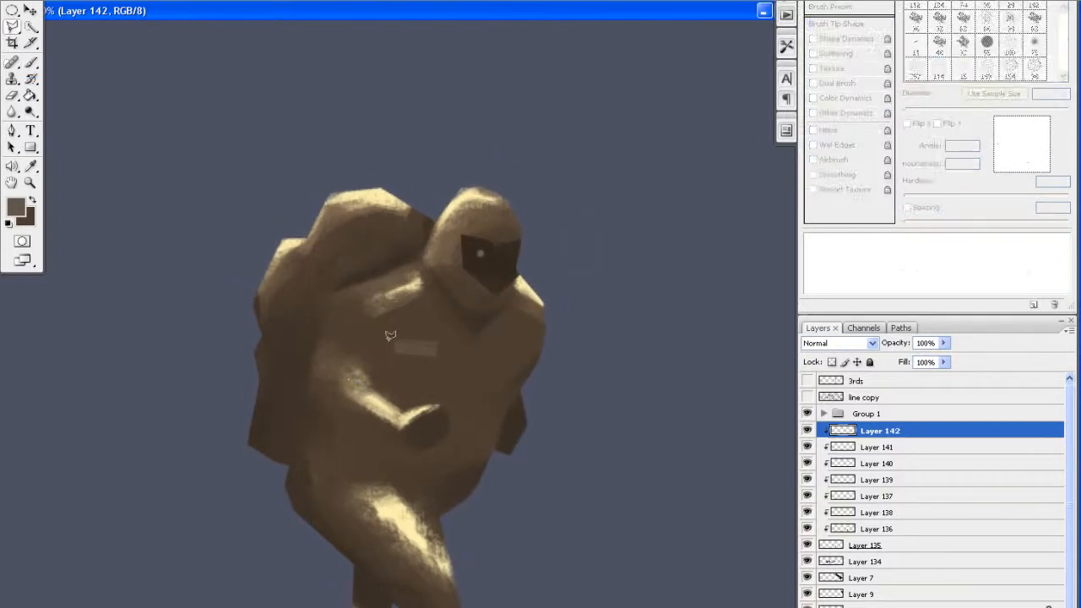
Sample the visor's dark brown, lasso a thin curved sliver at the elbow and paint it as a sleeve crease
alt+click(493, 266)
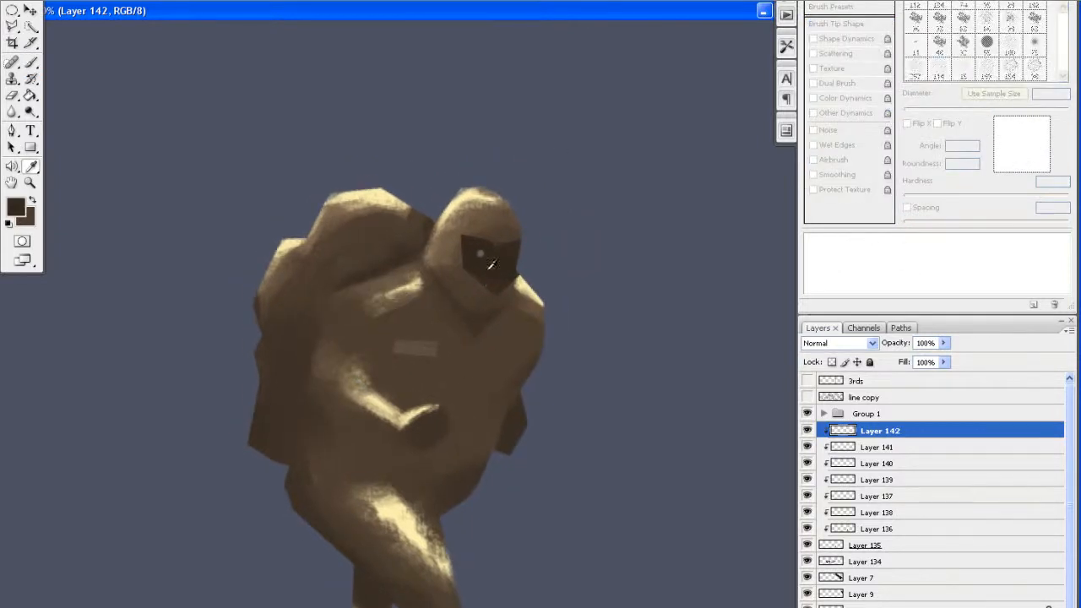
key(l)
drag(342, 386, 386, 383)
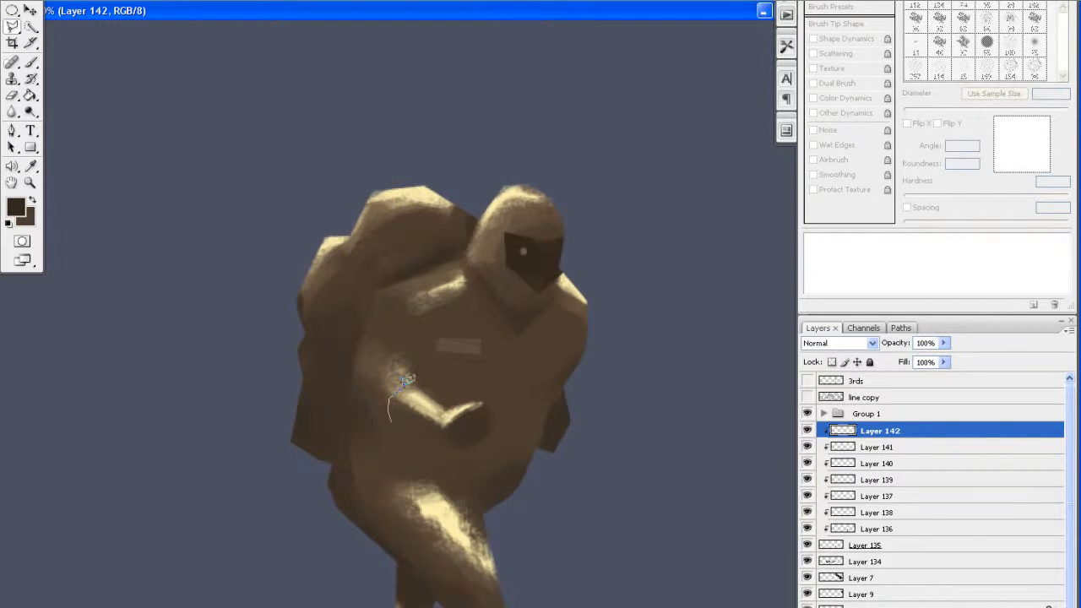
click(384, 401)
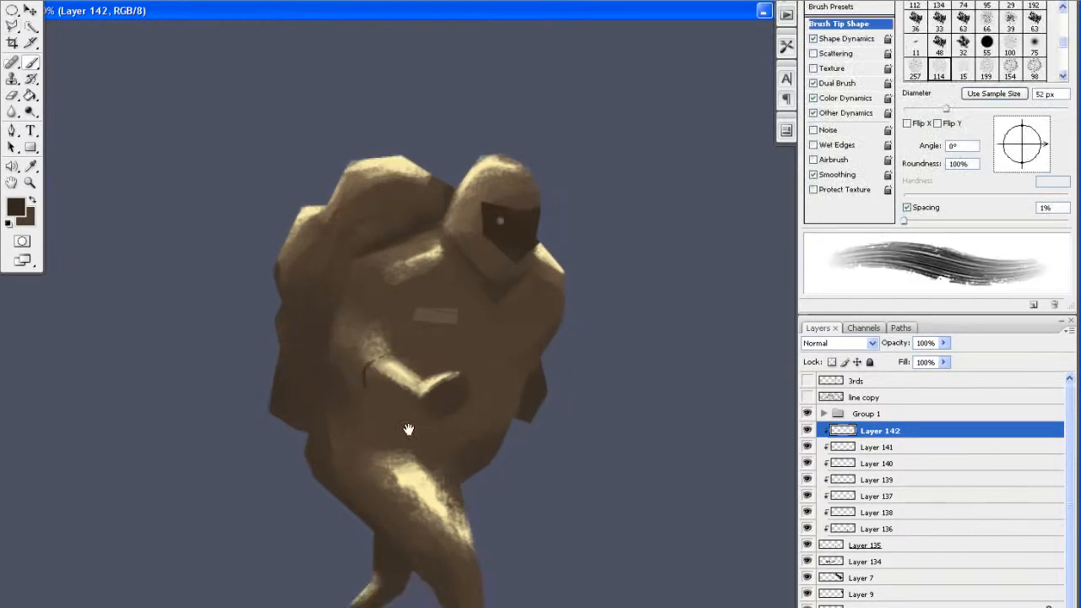
Lasso and paint thin dark seams at the front leg's knee and ankle
scroll(402, 411, down, 5)
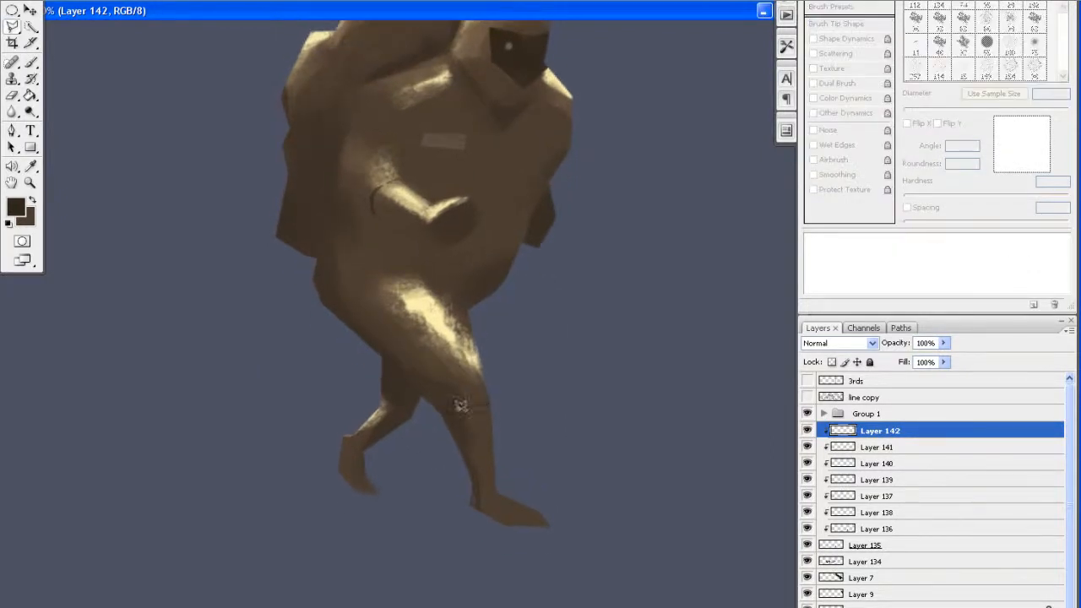
click(458, 408)
double_click(470, 441)
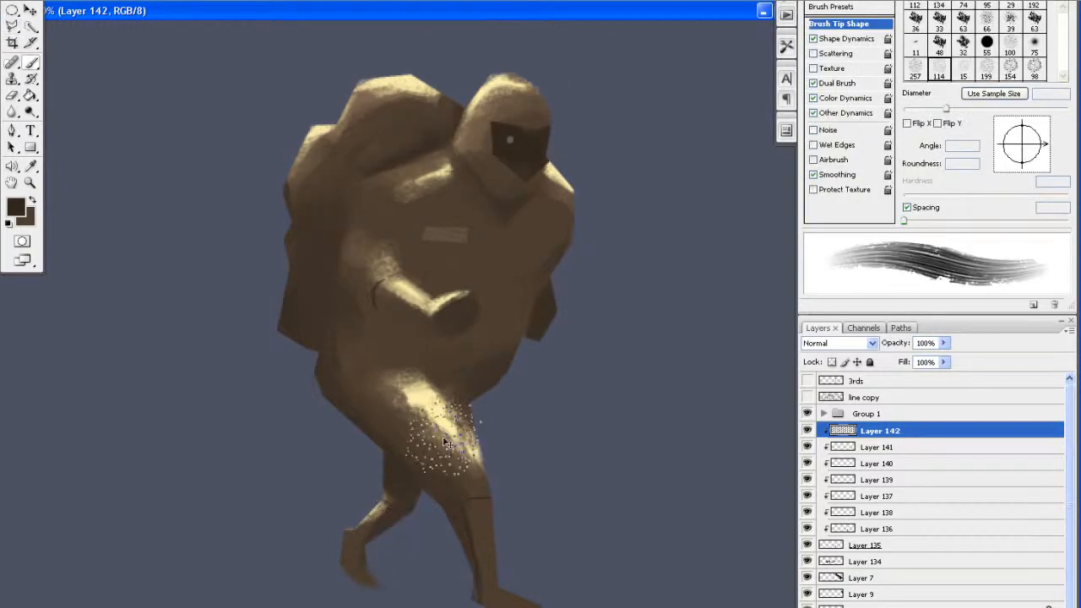
Lasso a thin curved band around the waist and brush it dark brown as a belt line, hiding the selection outline
mouse_move(507, 342)
mouse_down()
mouse_move(492, 417)
mouse_move(506, 407)
mouse_up()
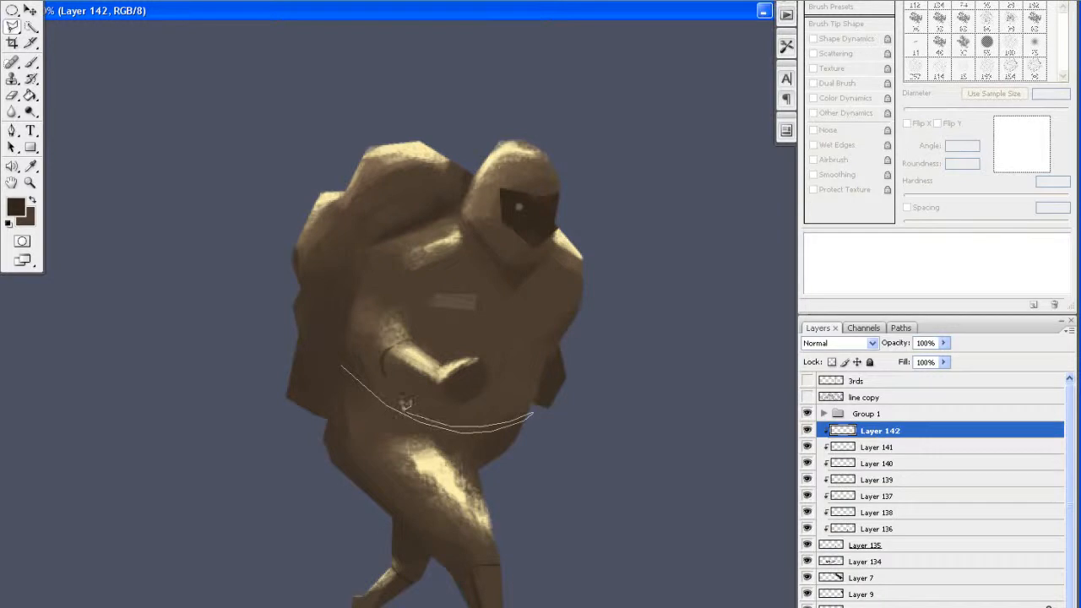
click(342, 363)
key(ctrl+h)
key(b)
drag(342, 364, 511, 424)
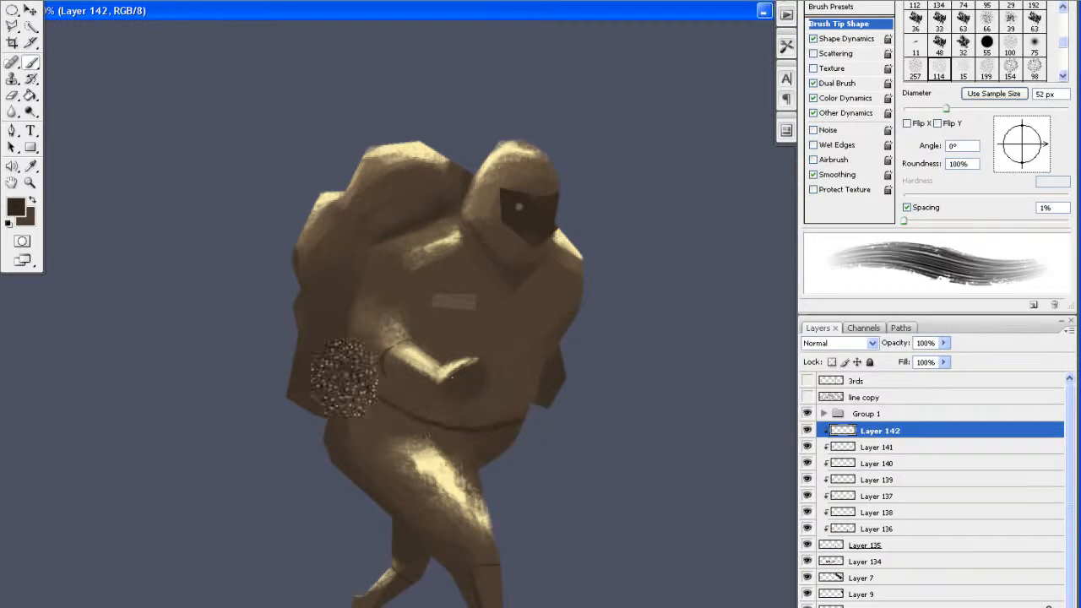
Lasso a narrow strip where the torso meets the backpack and brush it dark brown
key(ctrl+minus)
key(ctrl+minus)
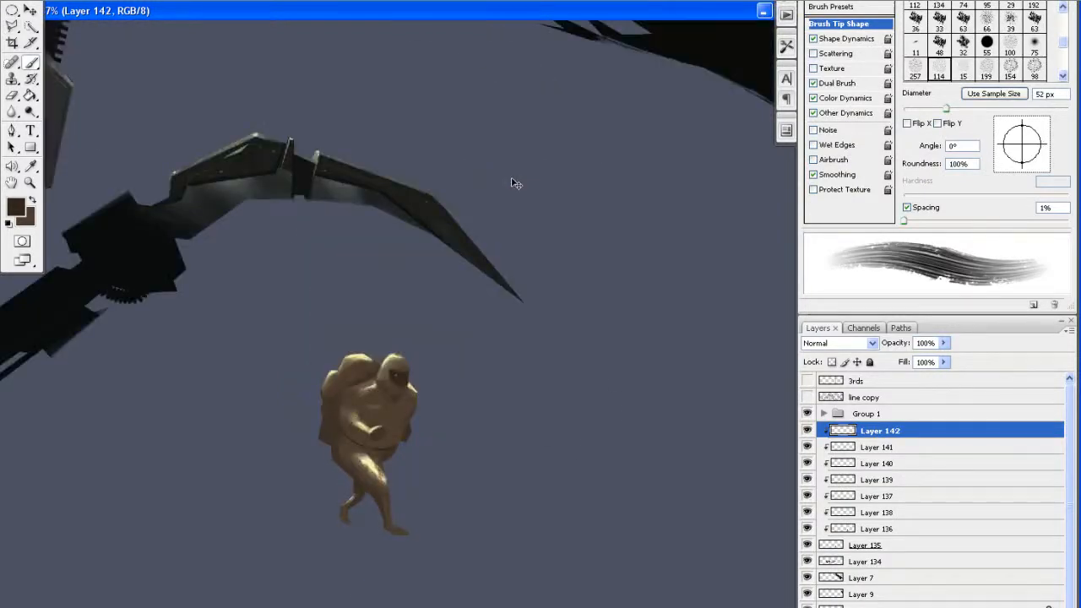
key(ctrl+minus)
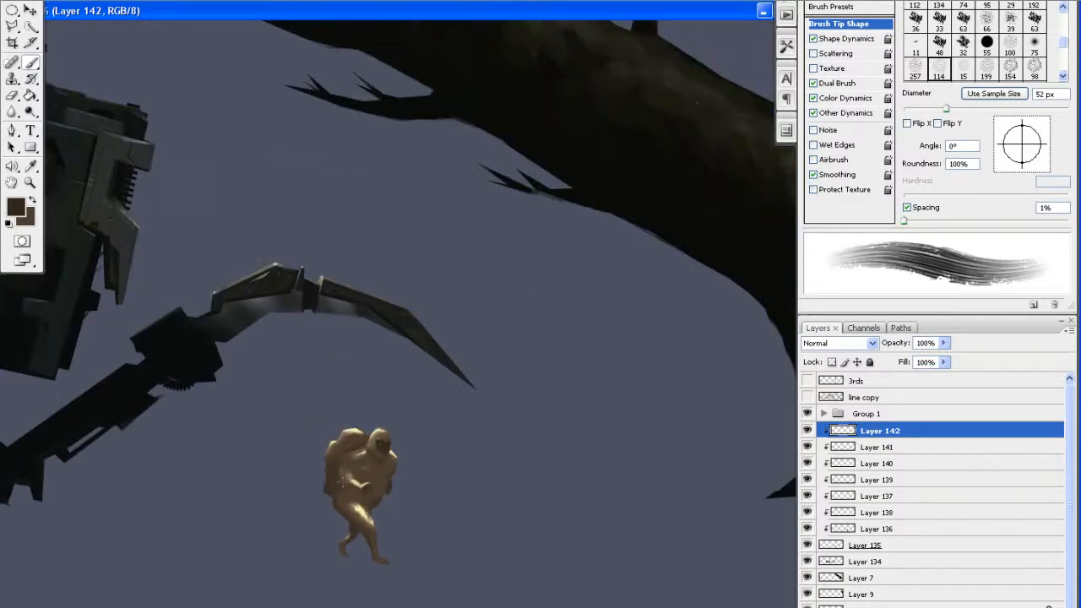
key(ctrl+plus)
key(ctrl+plus)
mouse_move(288, 416)
mouse_down()
mouse_move(299, 424)
mouse_move(349, 229)
mouse_up()
key(l)
drag(379, 444, 391, 401)
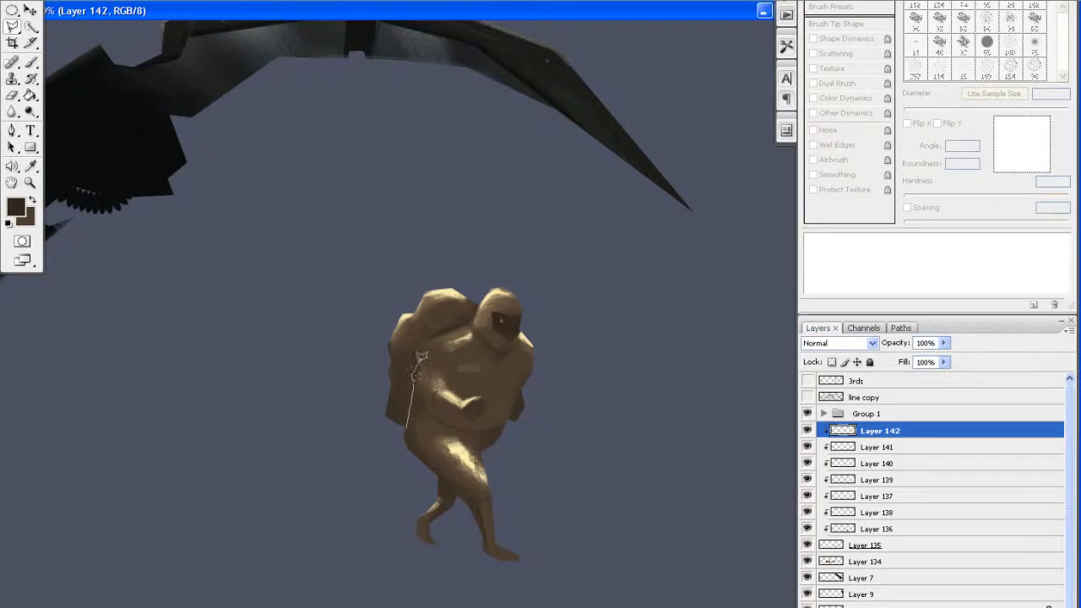
key(Escape)
key(b)
Lasso a narrow diagonal strap from the shoulder across the chest to the waist and brush it dark with the 52 px brush
drag(453, 342, 402, 341)
key(l)
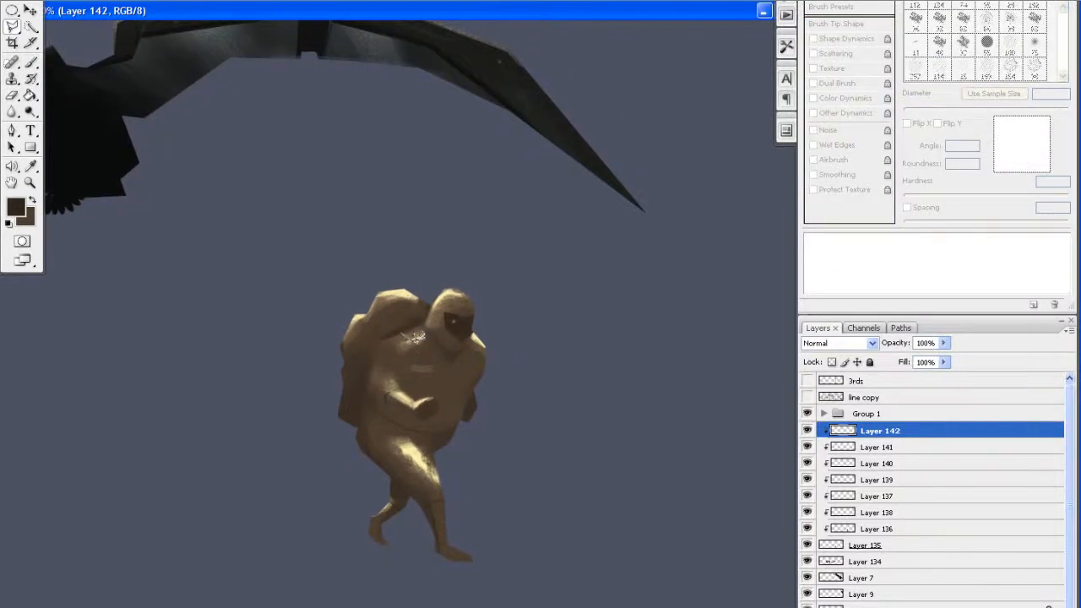
drag(437, 378, 451, 423)
mouse_move(450, 381)
mouse_down()
mouse_move(434, 346)
mouse_move(410, 334)
mouse_up()
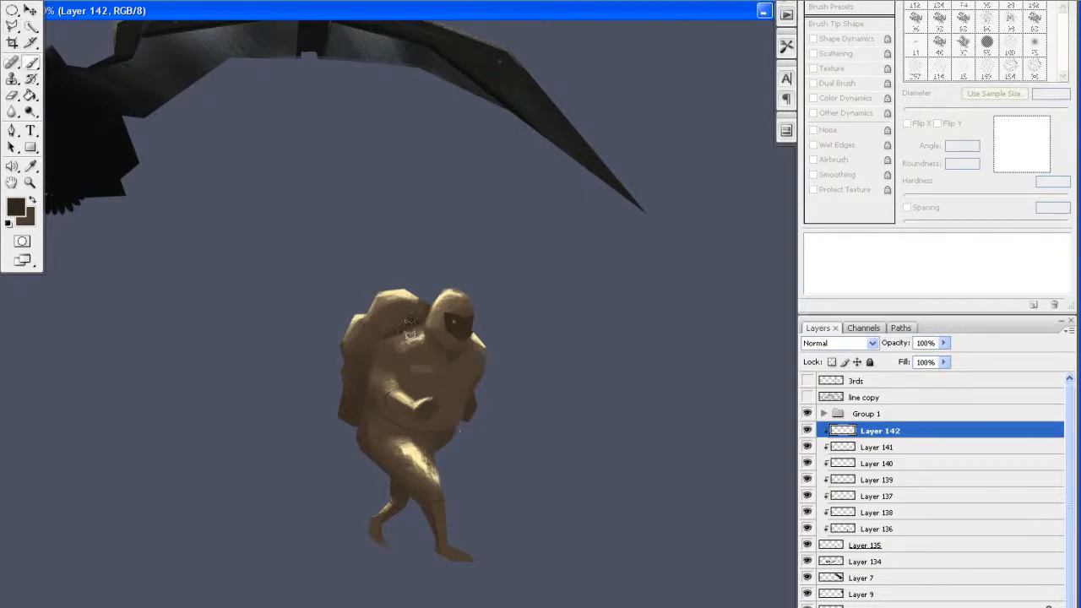
key(b)
drag(417, 372, 446, 395)
drag(468, 443, 475, 421)
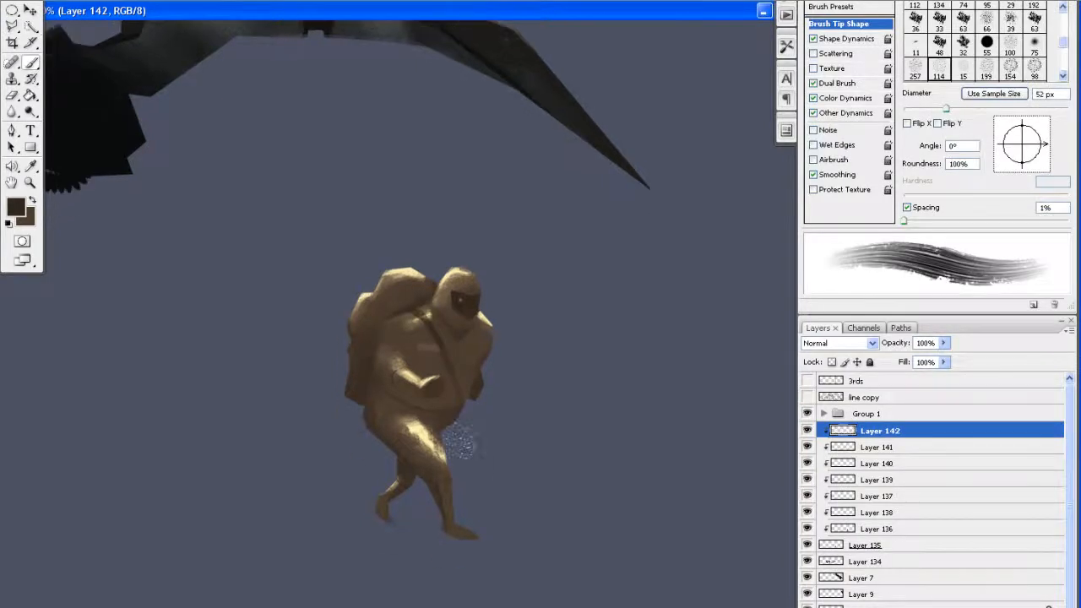
Merge the figure's base layer, Layer 135, and all the layers clipped to it into a single layer
drag(514, 232, 525, 247)
key(ctrl+minus)
key(ctrl+minus)
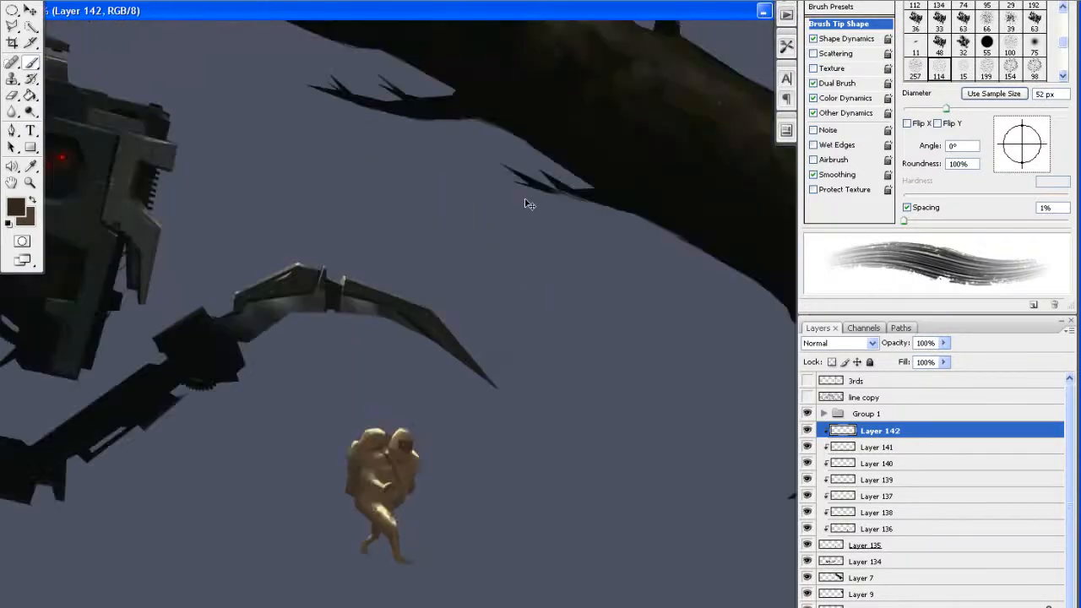
key(ctrl+plus)
key(ctrl+plus)
mouse_move(362, 470)
mouse_down()
mouse_move(372, 291)
mouse_move(432, 245)
mouse_up()
drag(408, 340, 418, 298)
key(e)
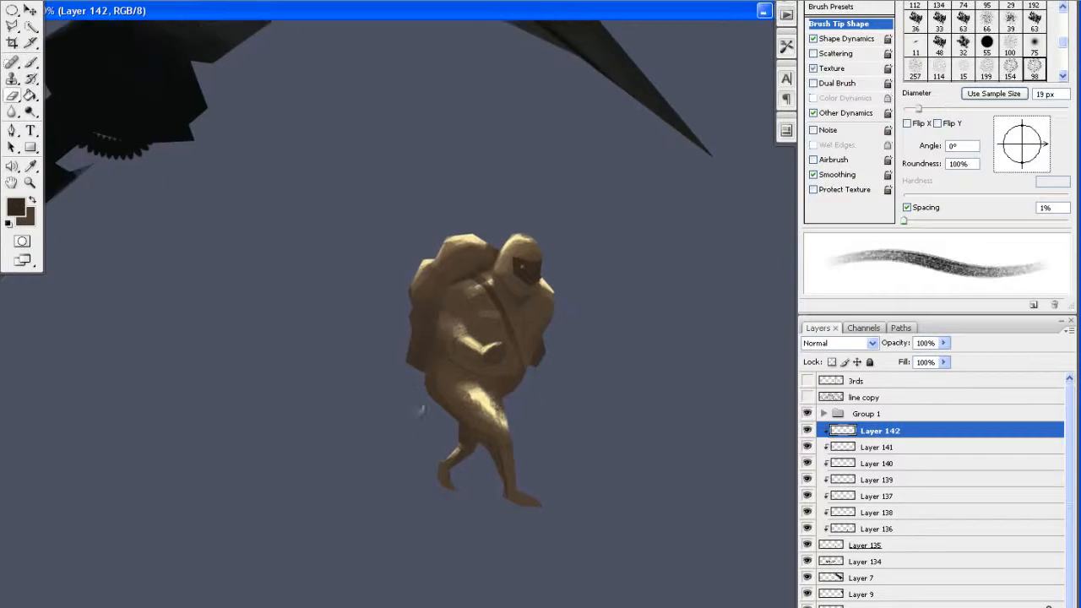
shift+click(877, 545)
key(ctrl+e)
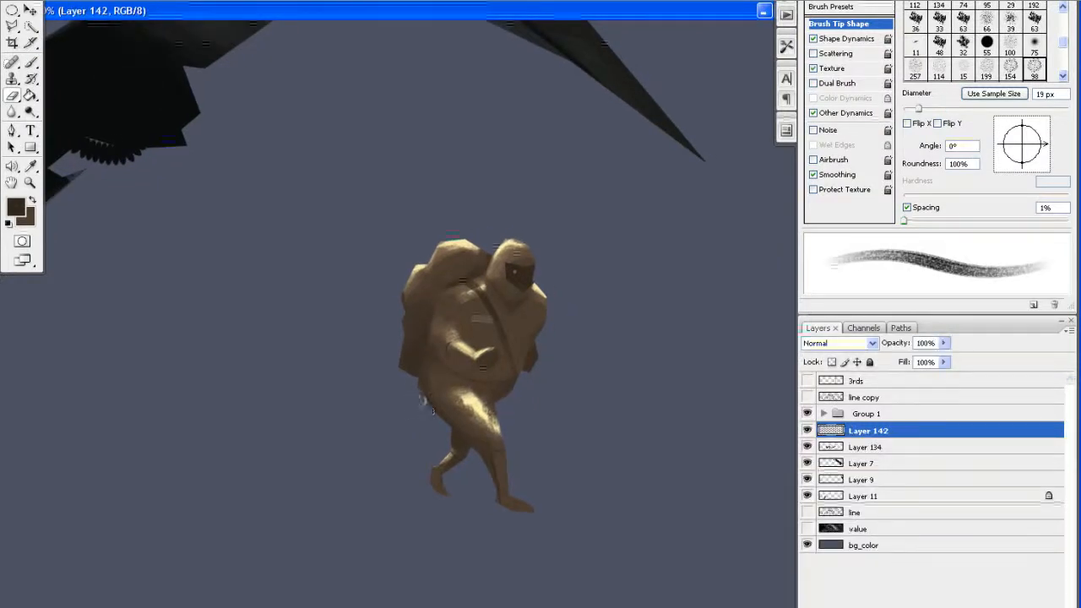
Lock the merged figure layer's transparent pixels and dab dark brown under the belly with a small textured brush
drag(423, 427, 401, 386)
key(b)
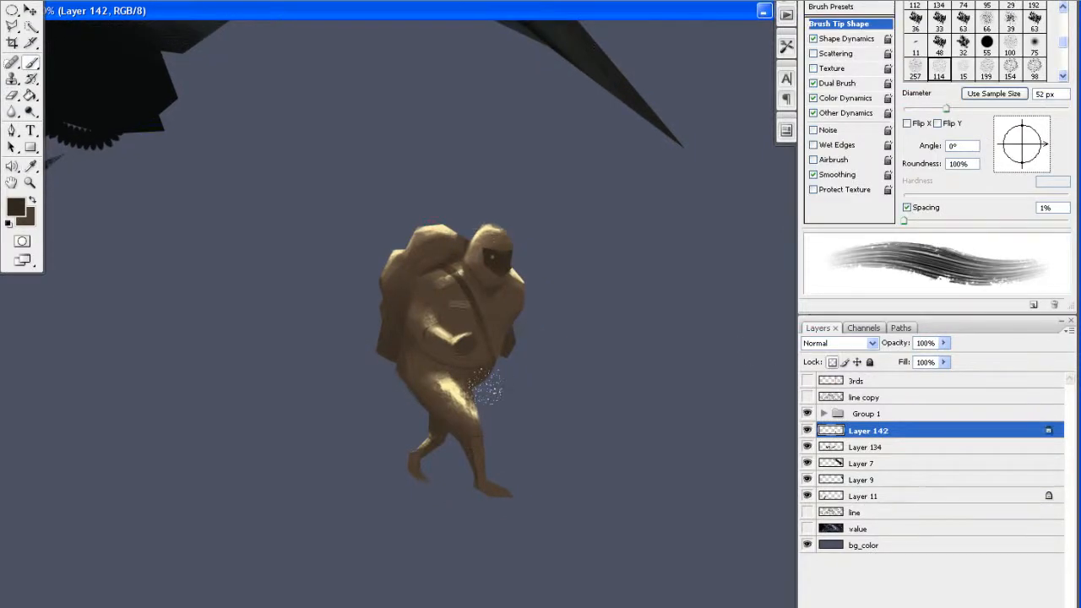
right_click(494, 392)
click(628, 598)
drag(593, 244, 538, 244)
click(544, 155)
right_click(484, 385)
click(516, 205)
mouse_move(483, 390)
mouse_down()
mouse_move(476, 382)
mouse_move(495, 374)
mouse_move(483, 383)
mouse_up()
drag(538, 347, 547, 356)
mouse_move(491, 393)
mouse_down()
mouse_move(459, 372)
mouse_move(401, 362)
mouse_move(495, 400)
mouse_up()
Lasso the lower belly beneath the forearm and brush dark brown shading inside the selection
key(l)
click(499, 405)
key(Escape)
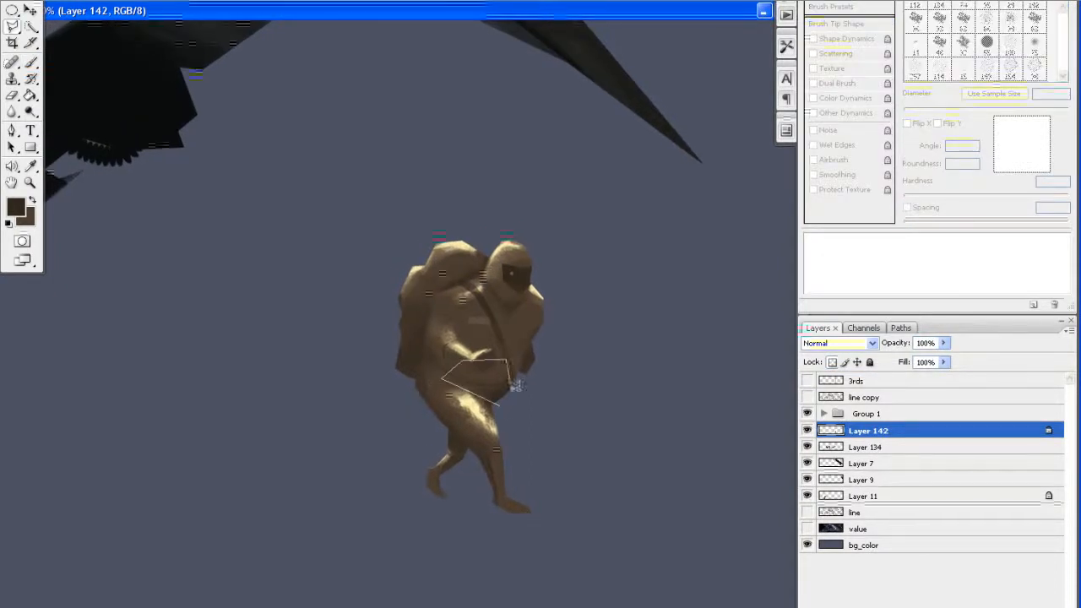
key(b)
mouse_move(453, 382)
mouse_down()
mouse_move(448, 398)
mouse_move(495, 424)
mouse_move(499, 347)
mouse_move(484, 349)
mouse_move(483, 367)
mouse_up()
Brush dark brown shading around the backpack's lower edge with the 27 px textured brush and lock the layer's transparency
key(e)
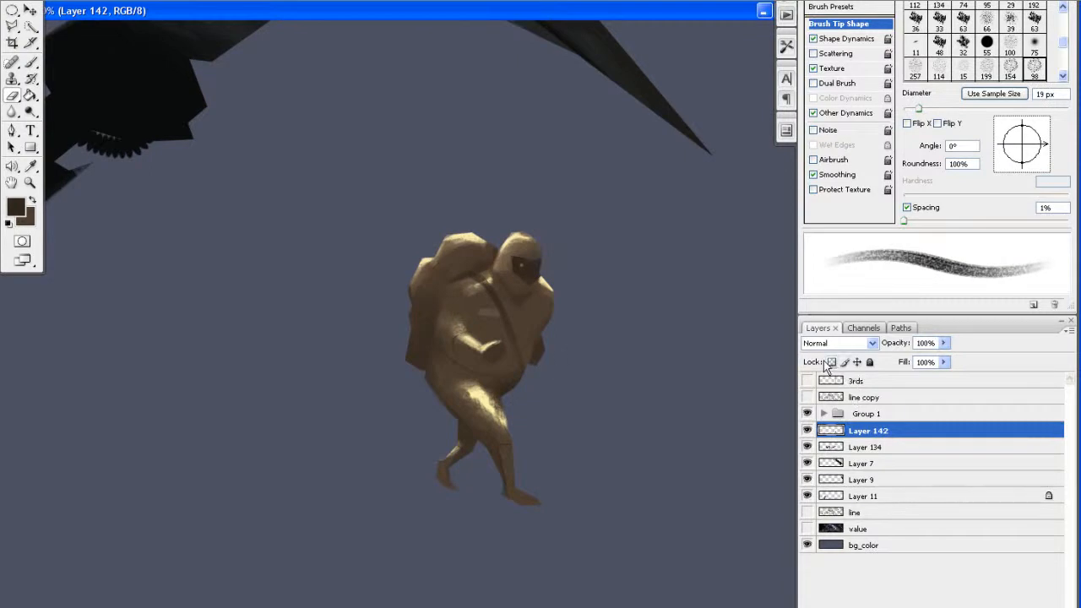
drag(570, 338, 589, 350)
key(b)
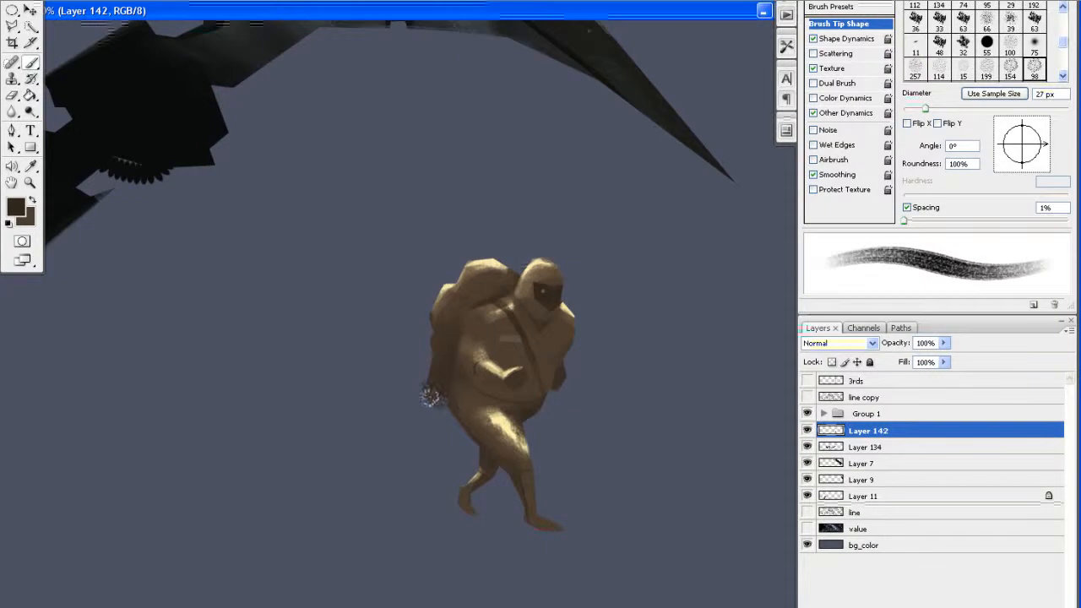
mouse_move(428, 374)
mouse_down()
mouse_move(429, 406)
mouse_move(412, 342)
mouse_move(407, 360)
mouse_up()
mouse_move(401, 379)
mouse_down()
mouse_move(391, 367)
mouse_move(394, 378)
mouse_up()
drag(395, 302, 413, 340)
drag(438, 377, 450, 302)
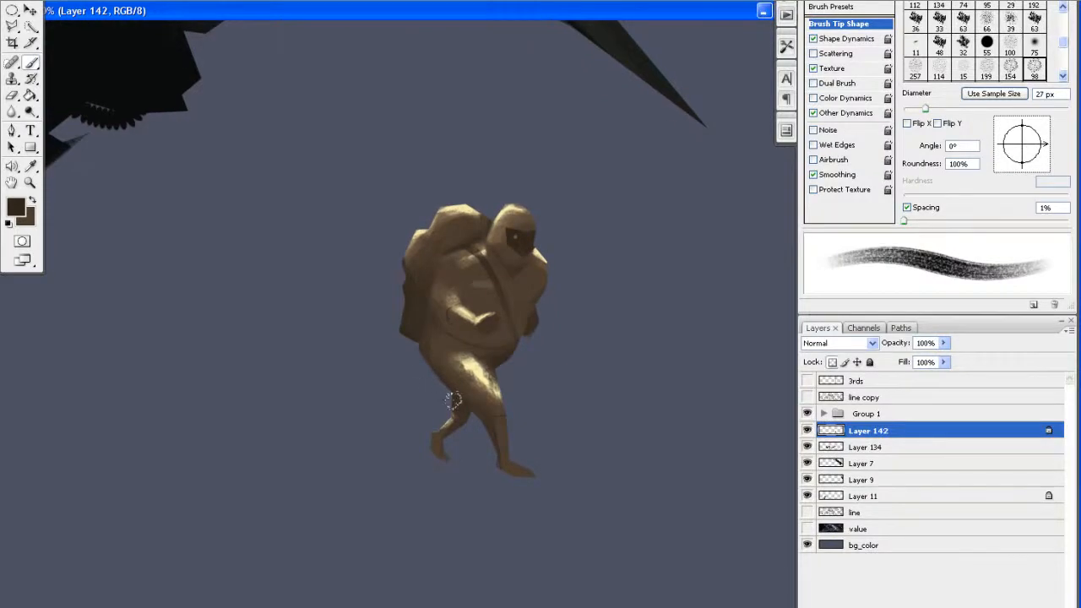
Brush dark brown shading over the back leg's thigh, knee and calf with the 27 px textured brush
drag(453, 387, 456, 395)
drag(431, 360, 425, 359)
drag(458, 406, 447, 401)
mouse_move(445, 438)
mouse_down()
mouse_move(437, 449)
mouse_move(456, 449)
mouse_move(446, 432)
mouse_up()
drag(477, 421, 488, 428)
drag(454, 453, 449, 464)
drag(465, 382, 444, 380)
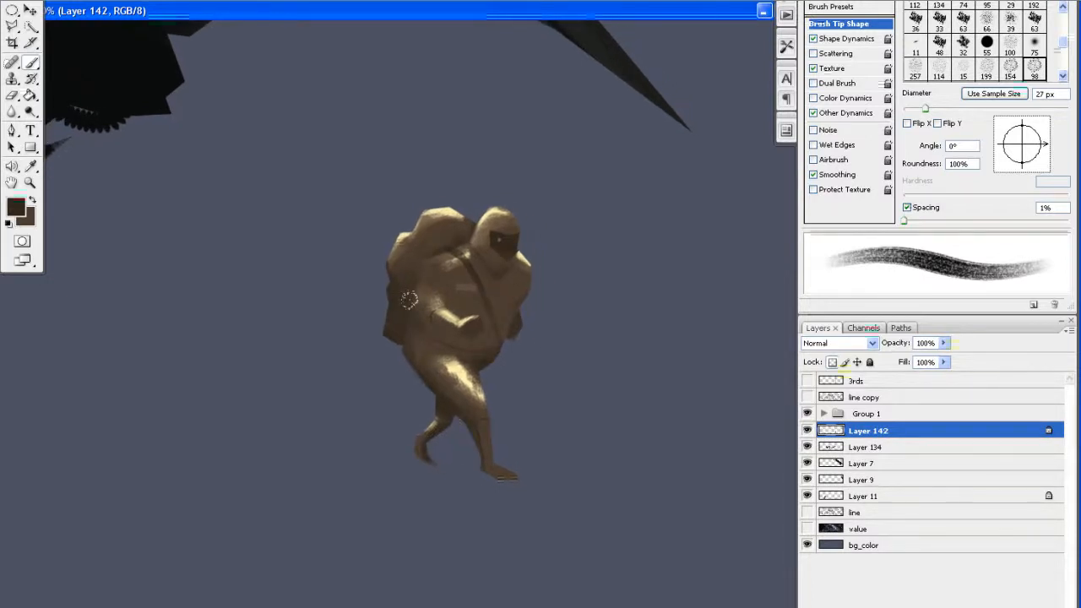
drag(427, 348, 407, 345)
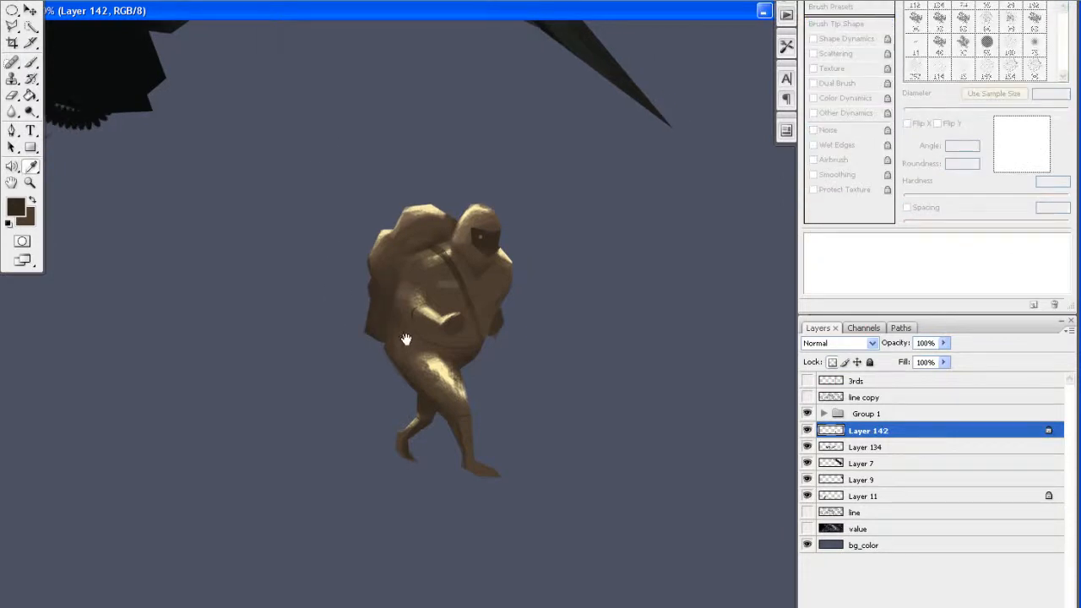
Sample a pale yellow from the thigh highlight and add a new layer clipped to the figure's Layer 142
alt+click(440, 361)
drag(547, 360, 506, 360)
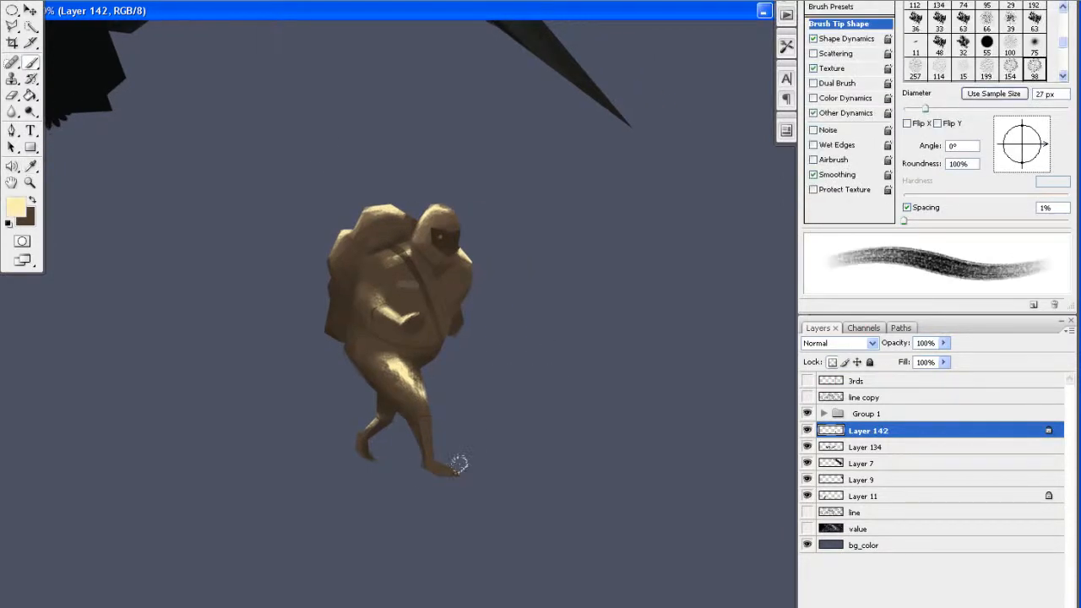
drag(532, 423, 557, 424)
right_click(576, 421)
drag(611, 244, 606, 244)
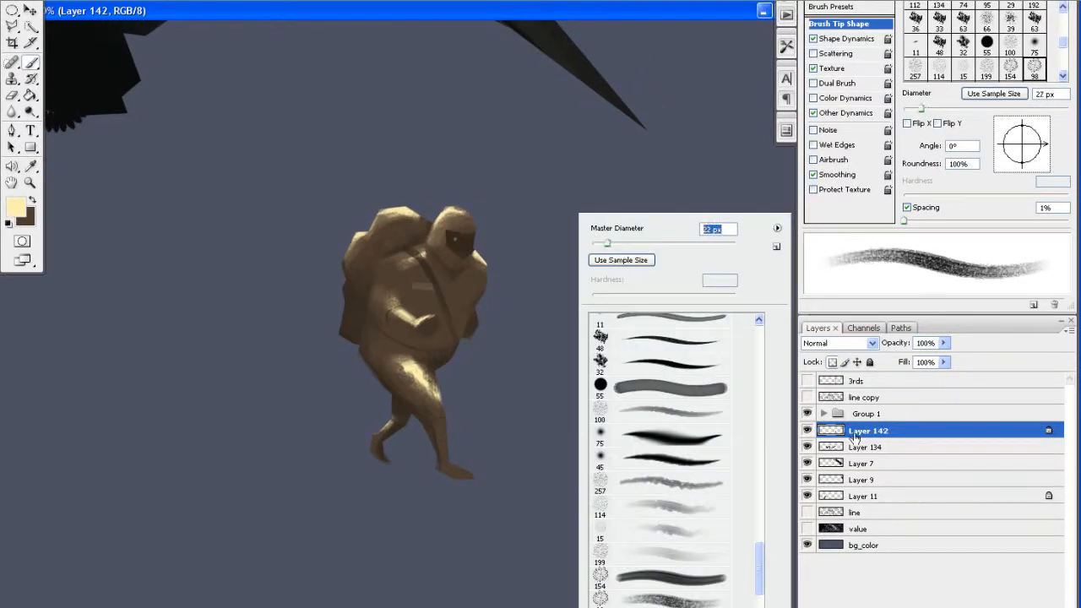
click(828, 436)
click(807, 430)
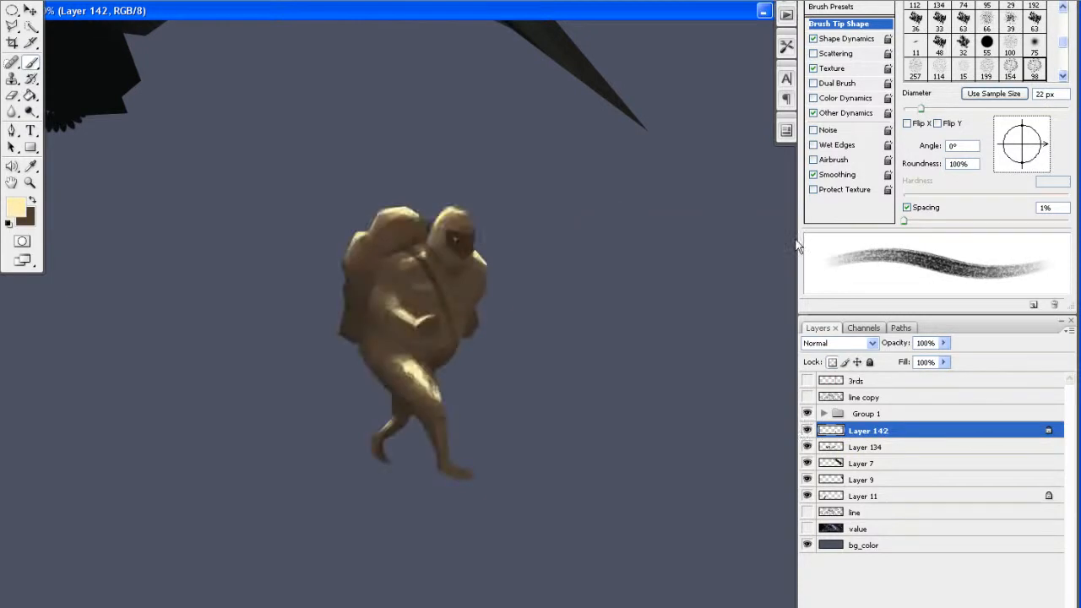
key(ctrl+shift+n)
key(Return)
alt+click(822, 438)
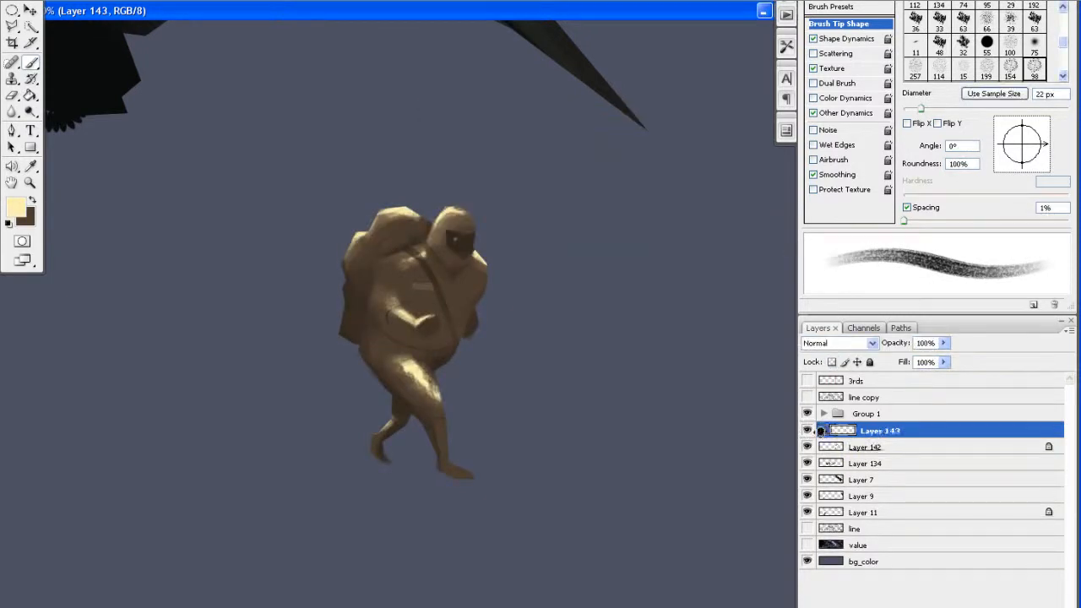
Paint a pale yellow highlight on the front foot with a 19 px brush and erase its excess
right_click(501, 399)
drag(539, 245, 535, 246)
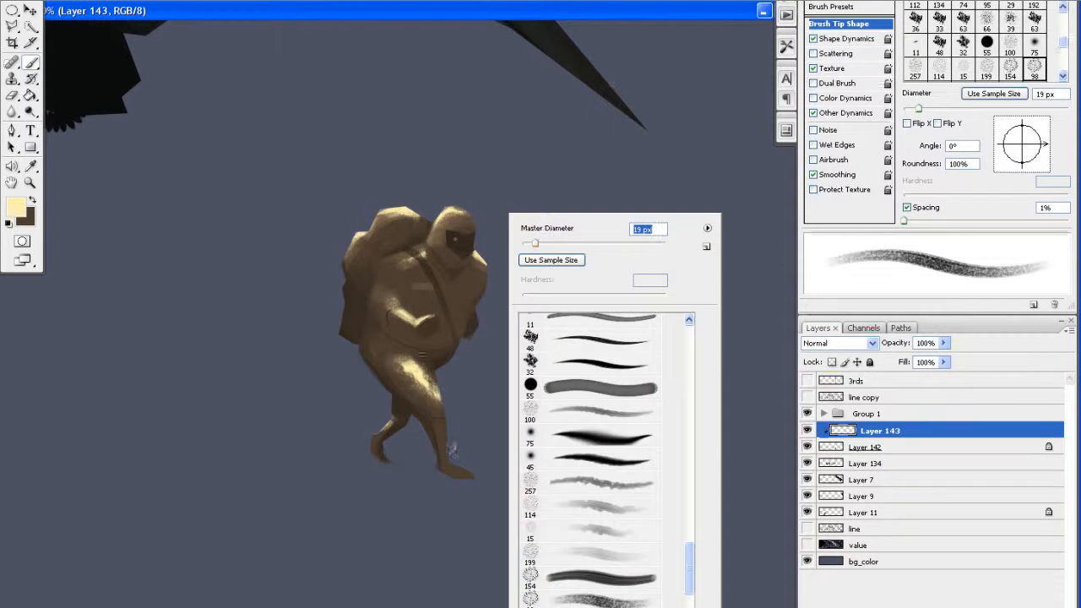
click(465, 471)
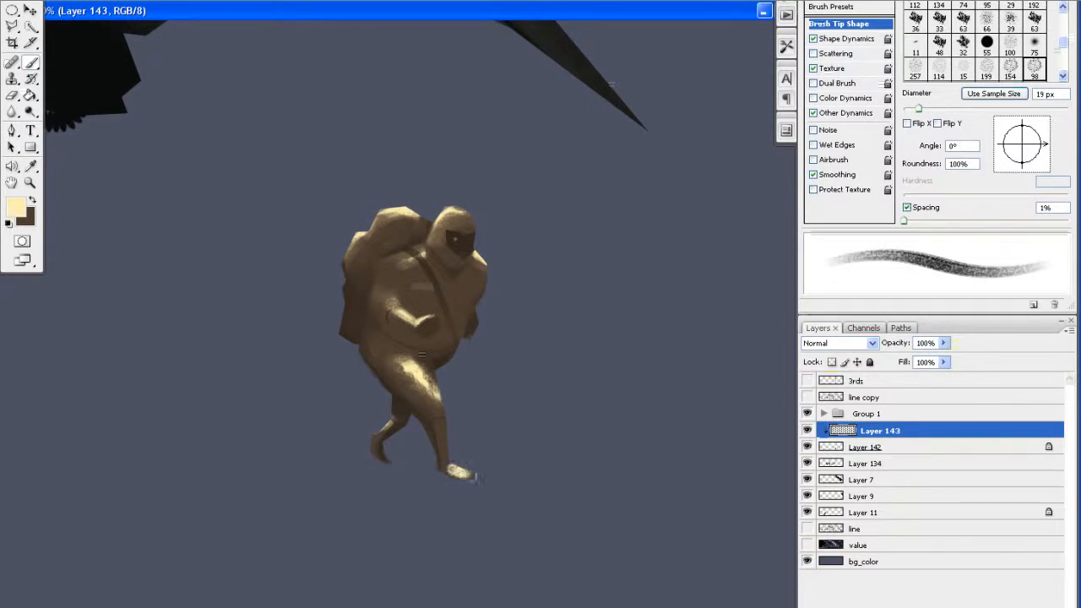
key(e)
drag(448, 465, 462, 481)
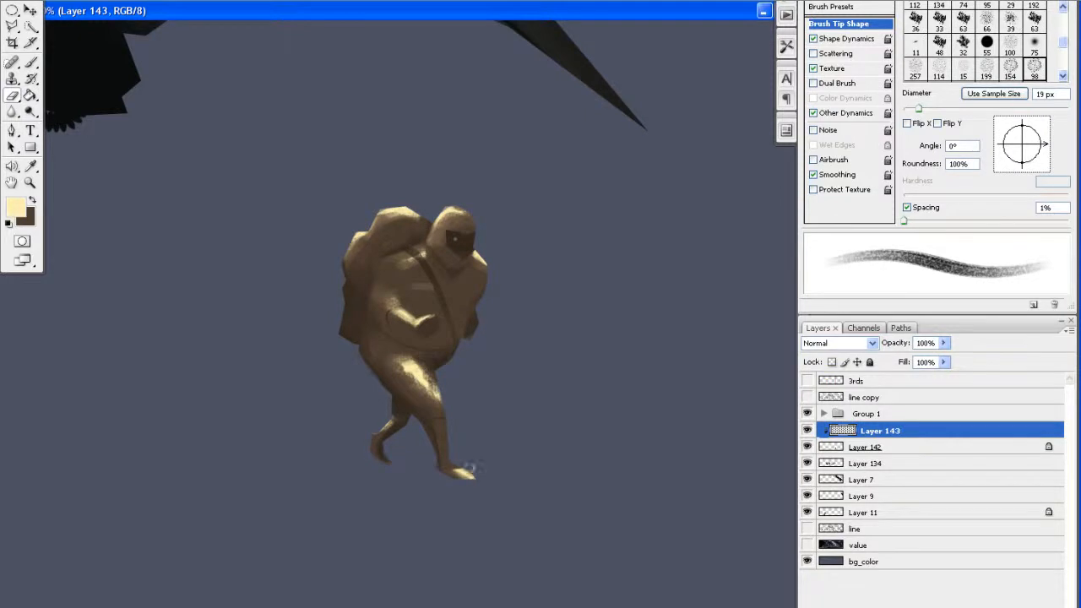
Trim the front foot's highlight around the toe with the 19 px eraser
drag(489, 397, 474, 403)
key(ctrl+minus)
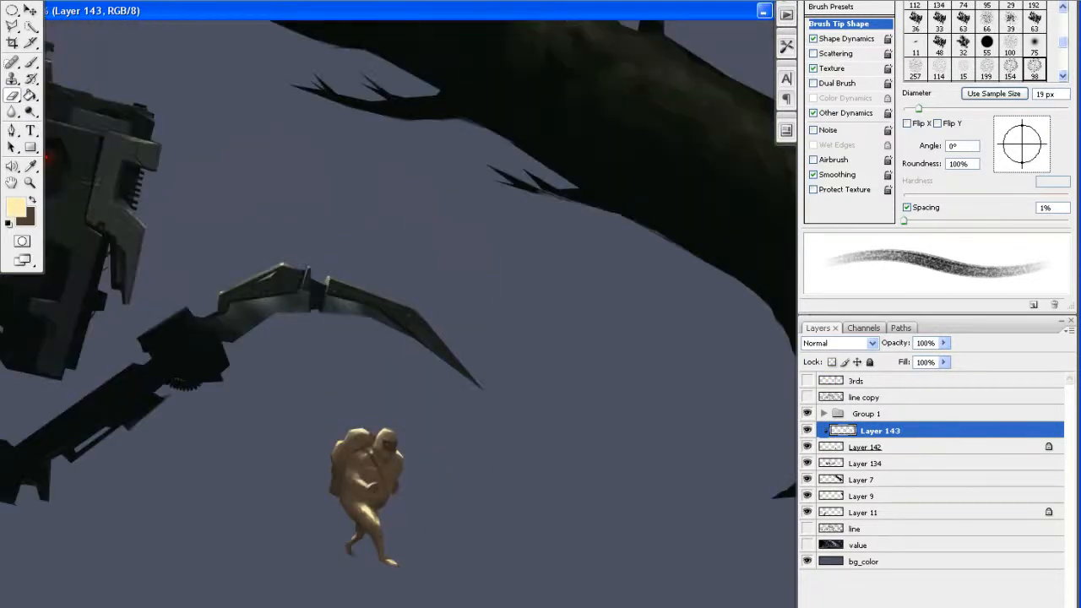
key(ctrl+plus)
key(ctrl+plus)
drag(369, 425, 407, 168)
drag(479, 533, 506, 536)
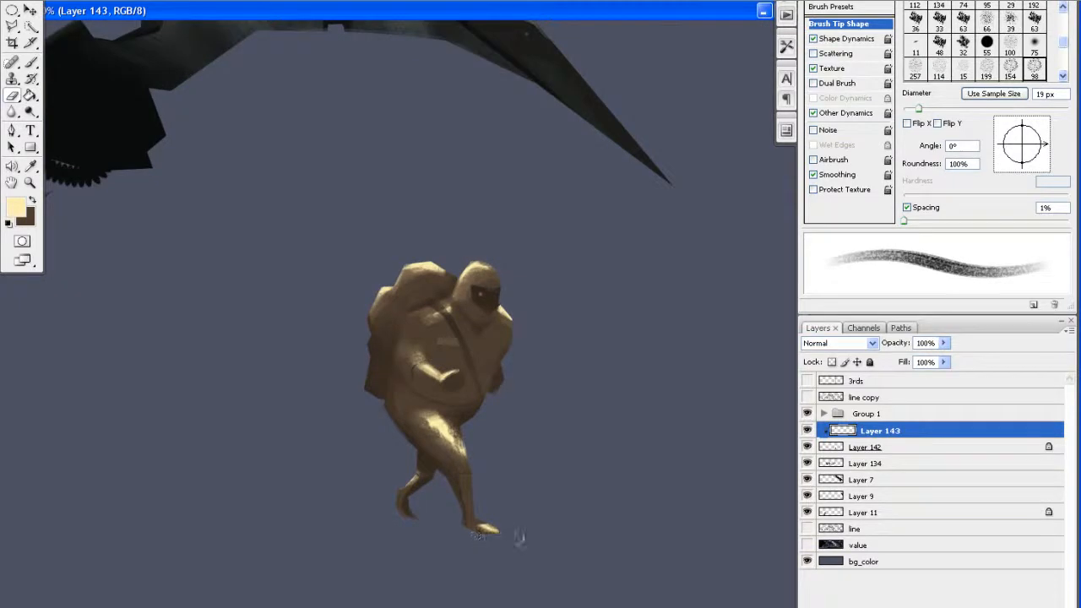
mouse_move(514, 530)
mouse_down()
mouse_move(518, 520)
mouse_move(498, 521)
mouse_up()
Merge the foot highlight layer with the figure's Layer 142
drag(534, 416, 549, 442)
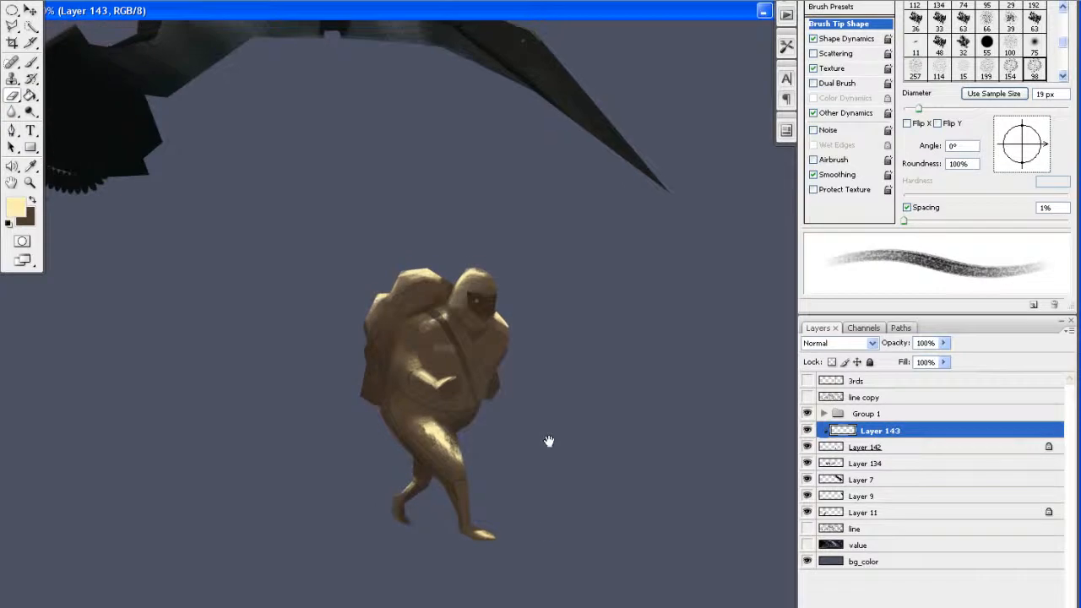
drag(546, 369, 573, 383)
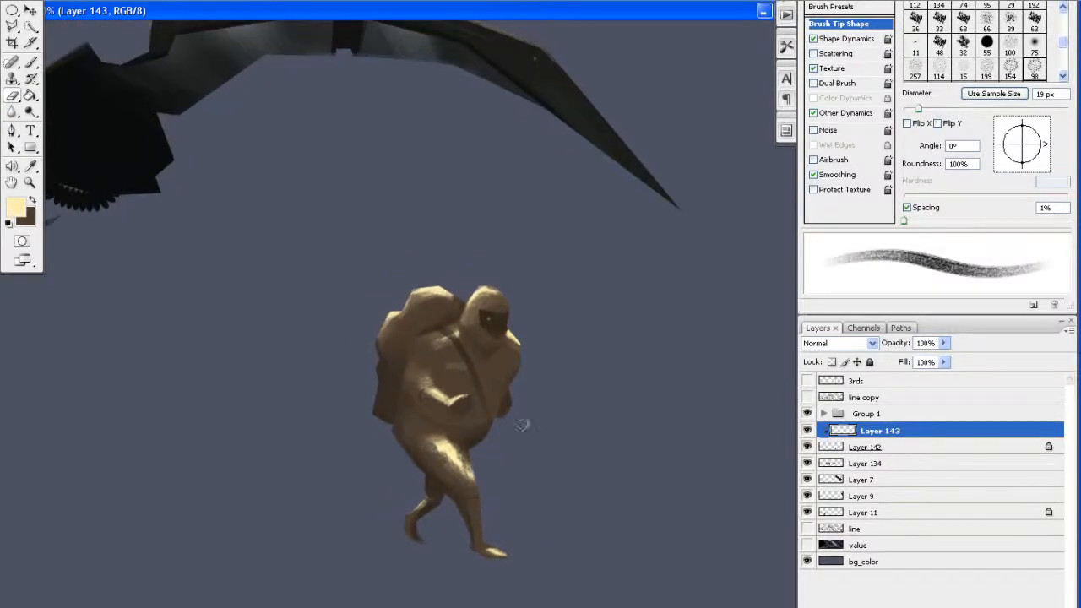
drag(583, 420, 605, 421)
shift+click(883, 449)
key(ctrl+e)
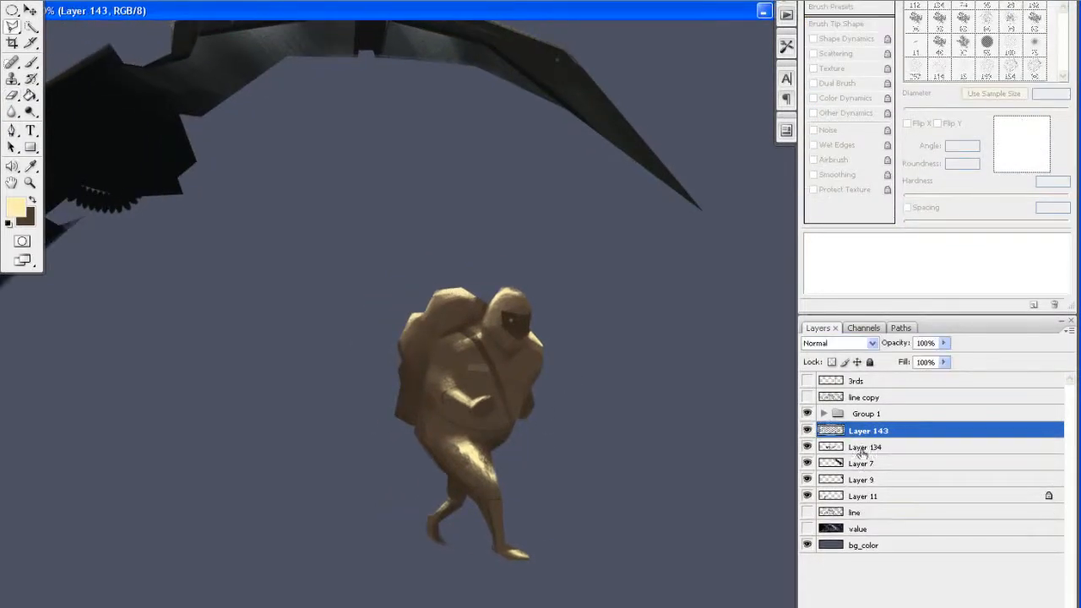
Lasso the front leg below the knee and adjust it with Hue/Saturation to hue +18 and saturation +25
drag(413, 418, 388, 430)
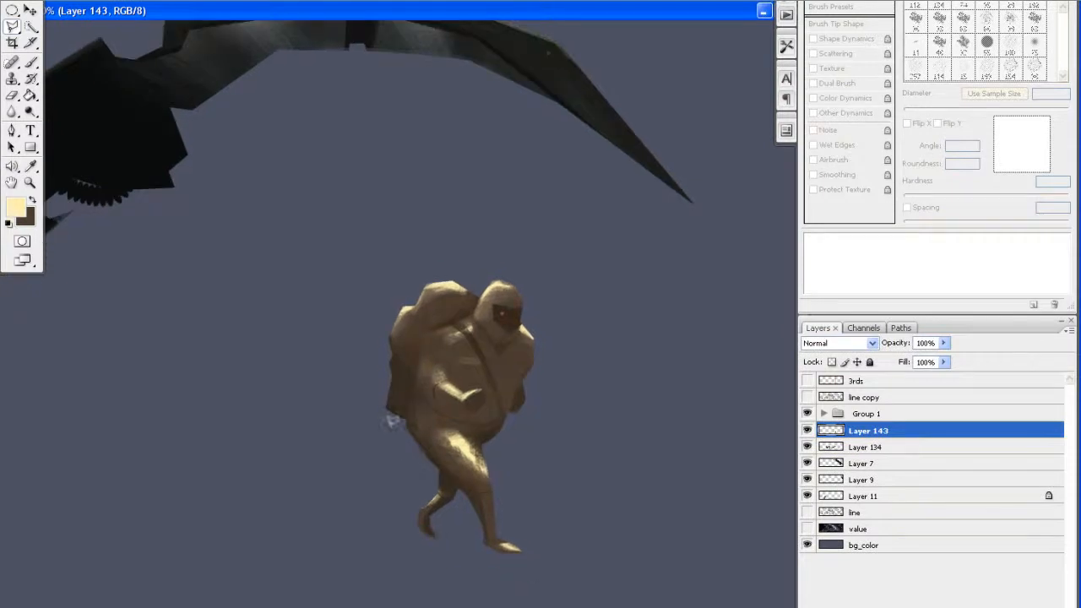
drag(432, 458, 422, 447)
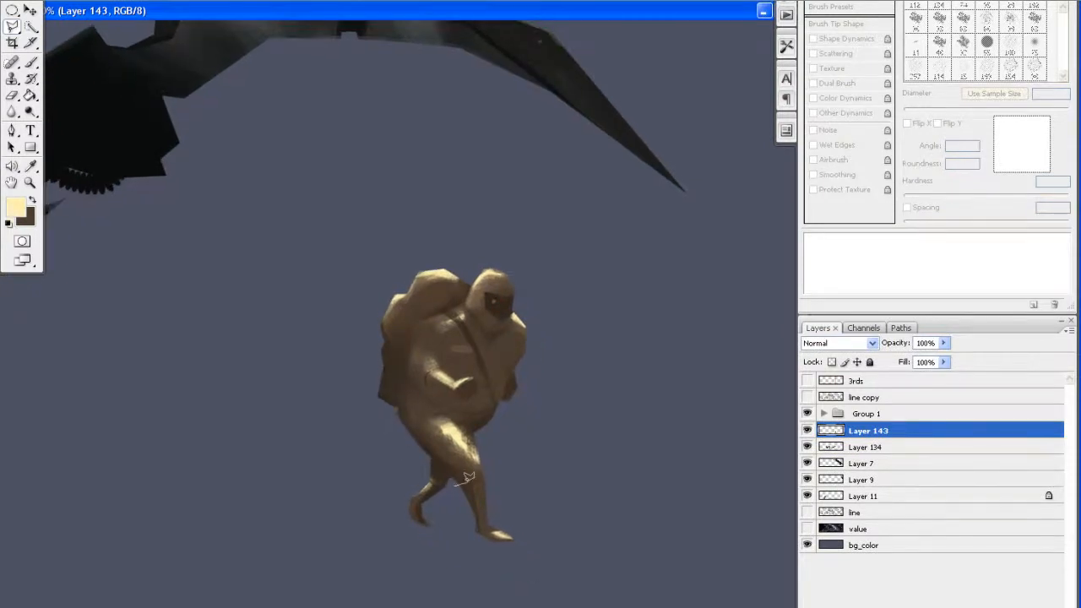
click(495, 475)
click(547, 520)
click(546, 559)
double_click(459, 550)
key(ctrl+u)
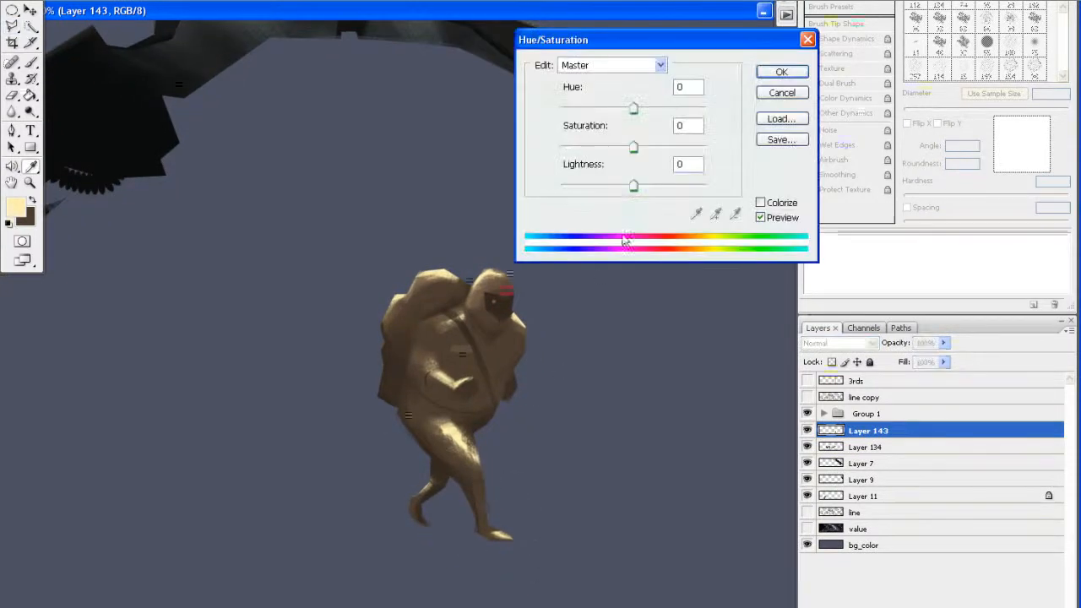
drag(633, 147, 647, 116)
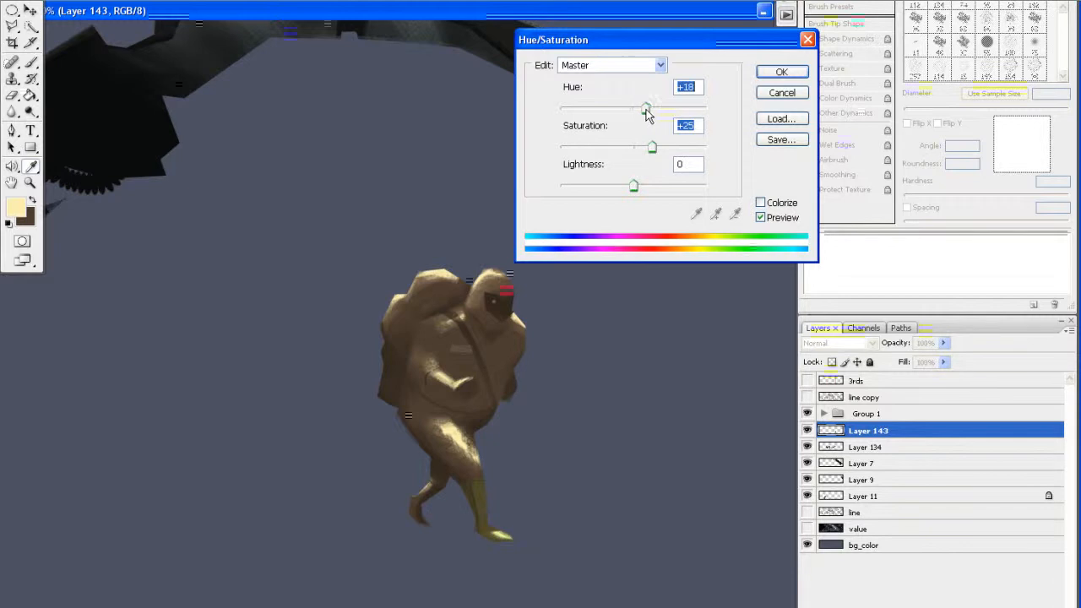
click(770, 74)
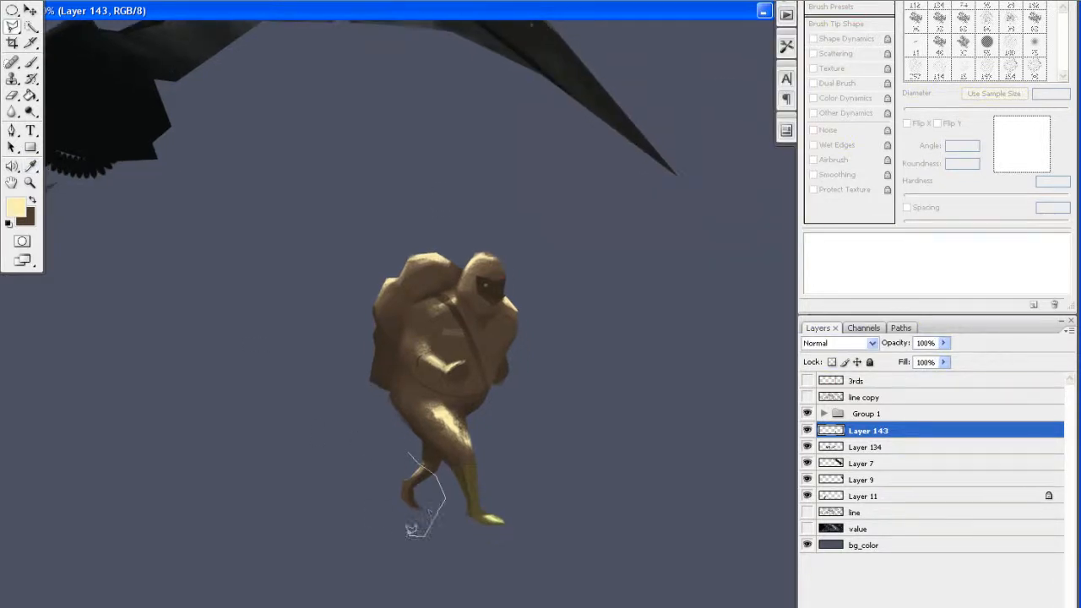
Lasso the back leg below the knee and shift its hue toward yellow-green with Hue/Saturation
key(ctrl+u)
drag(635, 107, 646, 106)
click(781, 73)
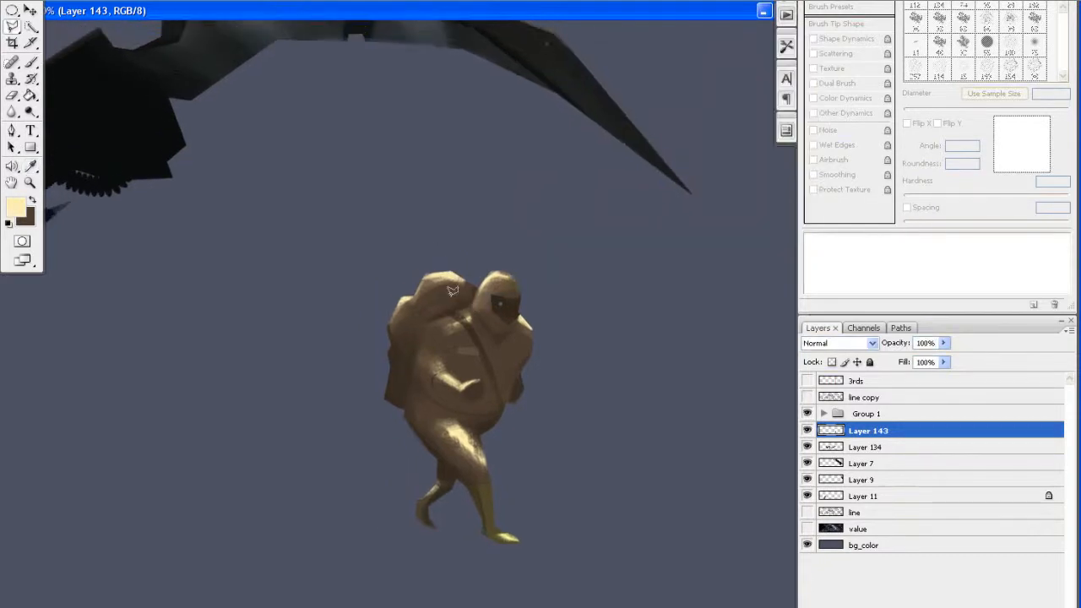
Lasso the figure's hooded head and adjust it with Hue/Saturation to hue +7 and saturation -32
drag(461, 318, 471, 331)
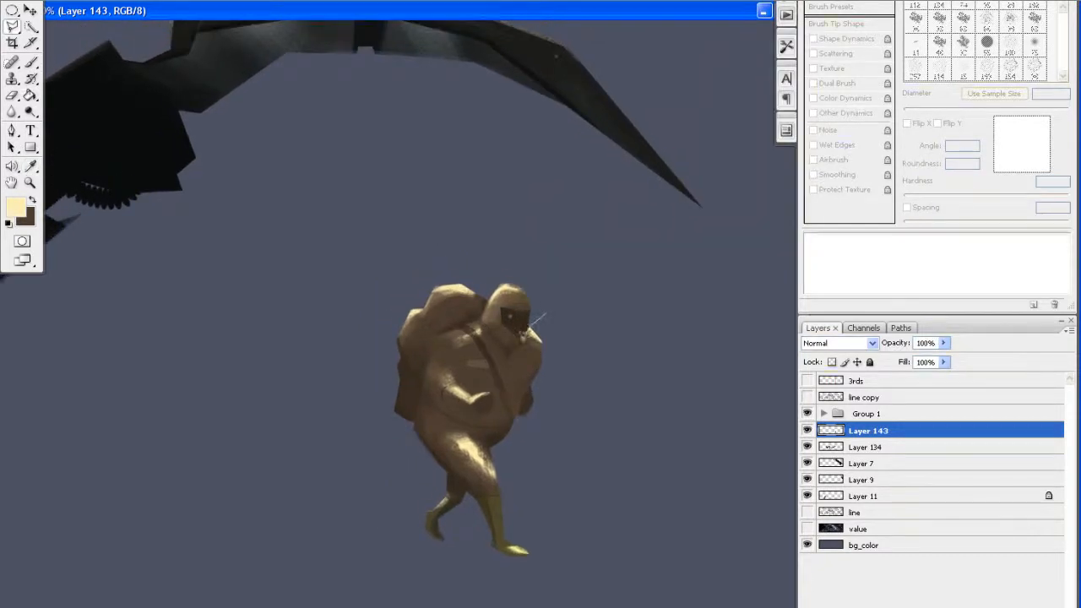
click(485, 317)
click(486, 302)
click(495, 286)
click(527, 258)
double_click(553, 302)
key(ctrl+u)
mouse_move(634, 109)
mouse_down()
mouse_move(615, 119)
mouse_move(638, 118)
mouse_up()
click(610, 147)
drag(637, 111, 639, 113)
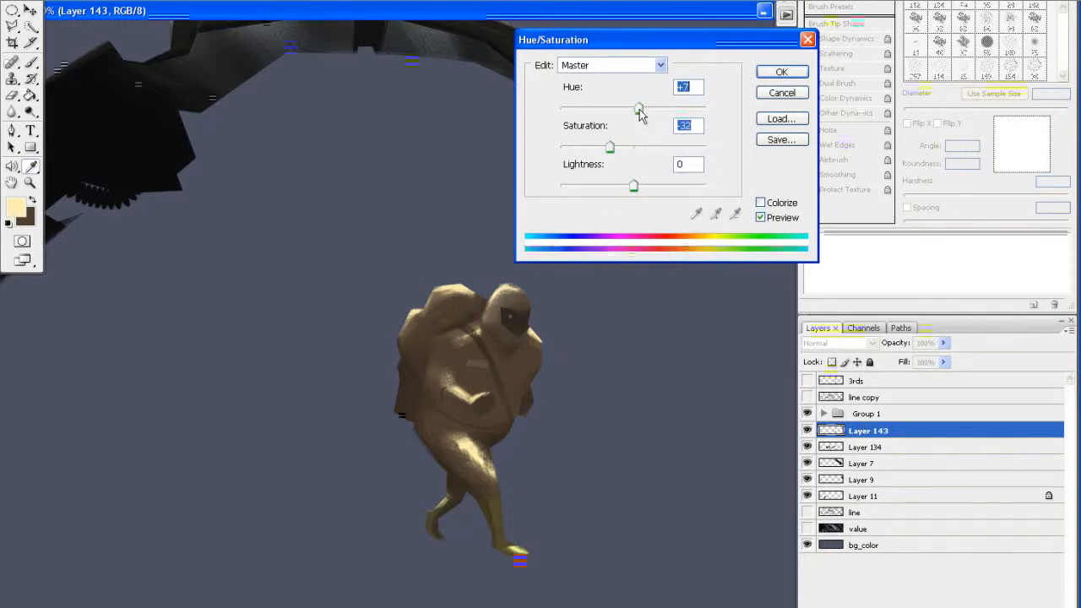
click(781, 72)
Lasso the backpack and darken it with Hue/Saturation to lightness -19
drag(513, 211, 432, 230)
drag(404, 309, 453, 346)
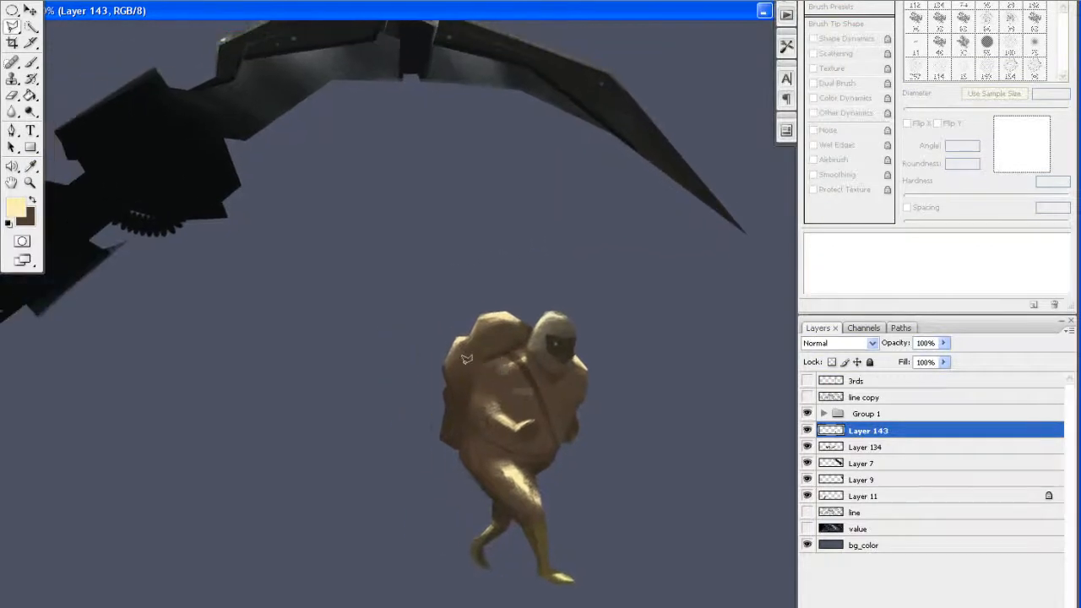
click(411, 448)
click(460, 452)
click(535, 314)
click(436, 282)
click(371, 327)
double_click(385, 399)
key(ctrl+u)
mouse_move(631, 187)
mouse_down()
mouse_move(602, 189)
mouse_move(617, 191)
mouse_up()
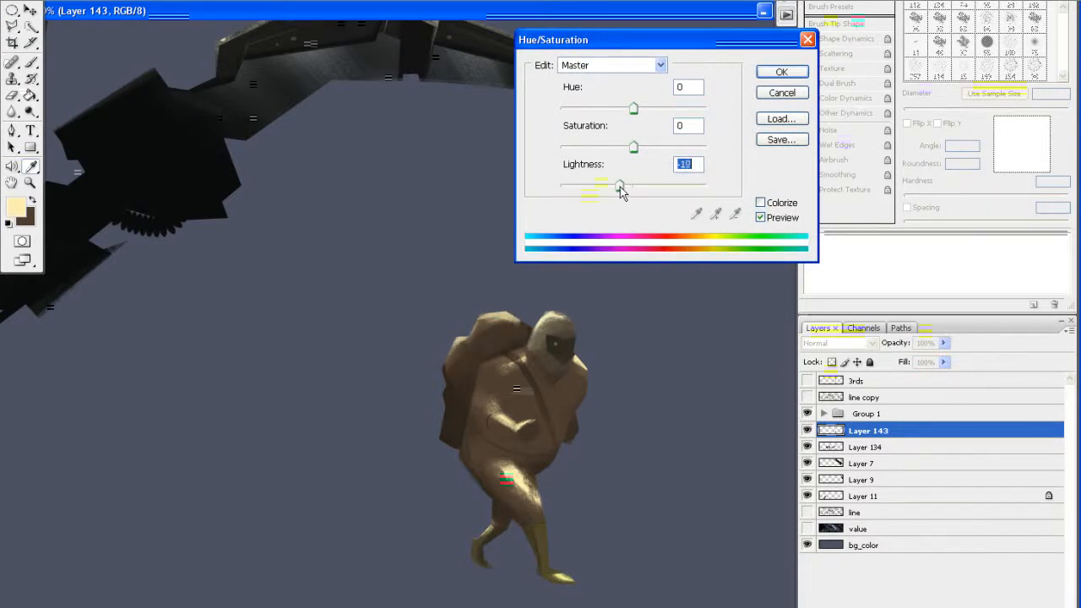
click(781, 72)
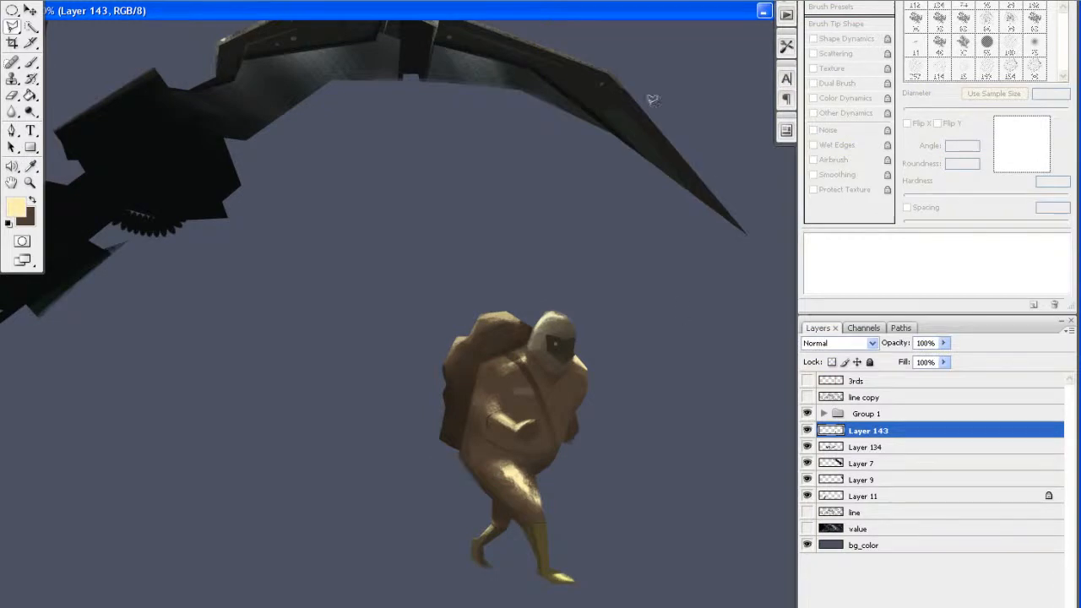
Add a new layer clipped to the figure's layer and ready a small brush in a beige (#c6ba9a) based on the backpack
key(ctrl+shift+n)
key(Return)
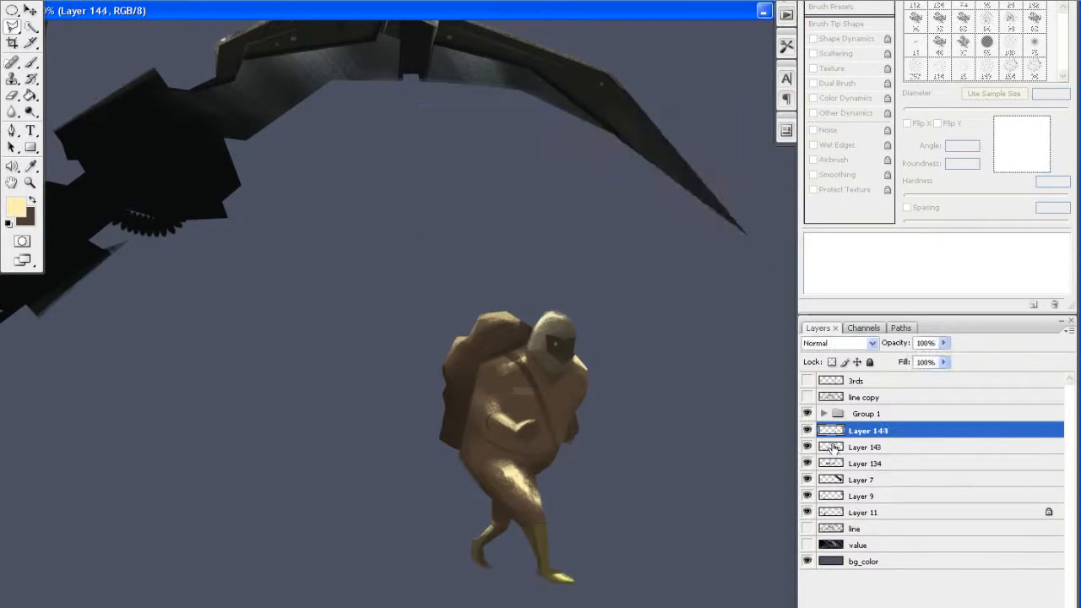
key(i)
click(500, 316)
click(26, 212)
drag(598, 127, 579, 82)
click(878, 36)
key(b)
right_click(488, 287)
drag(514, 242, 509, 239)
key(Return)
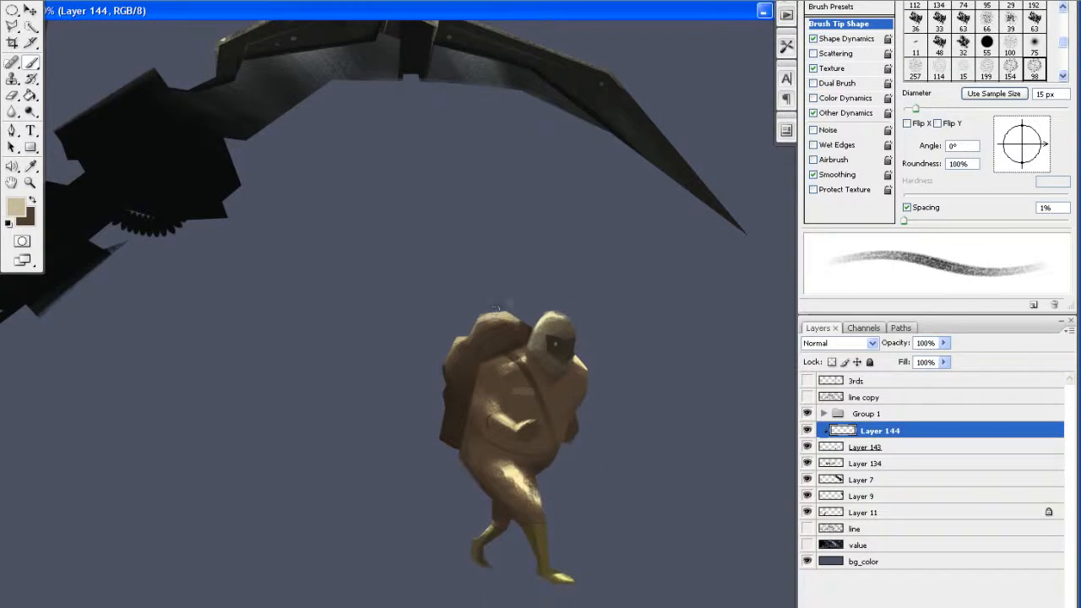
Brighten the beige foreground colour and paint a highlight on the backpack's rear edge with the 15 px textured brush
click(20, 206)
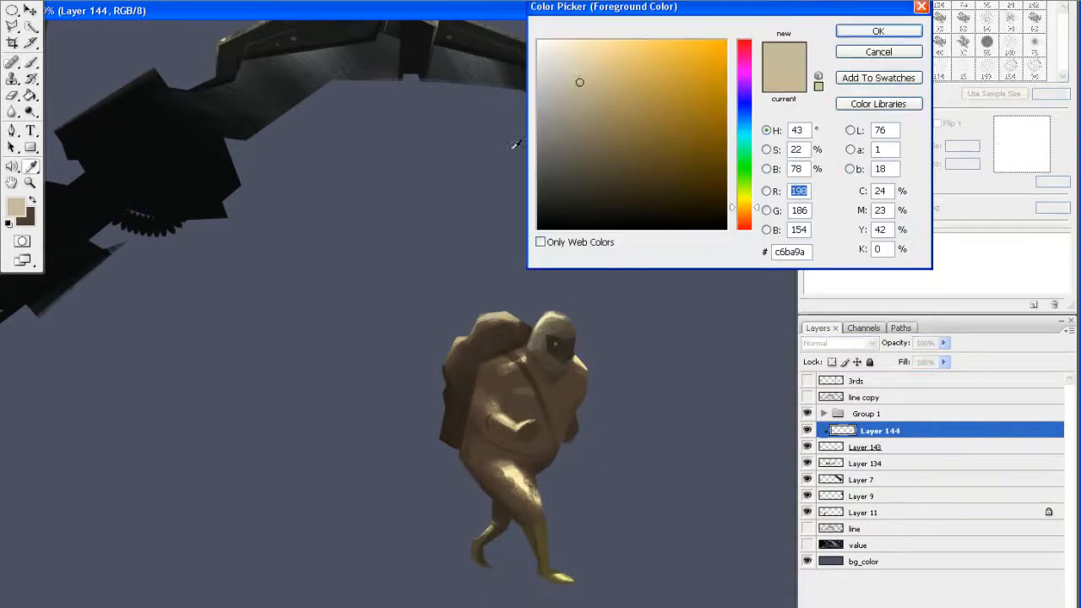
drag(574, 79, 574, 62)
key(Return)
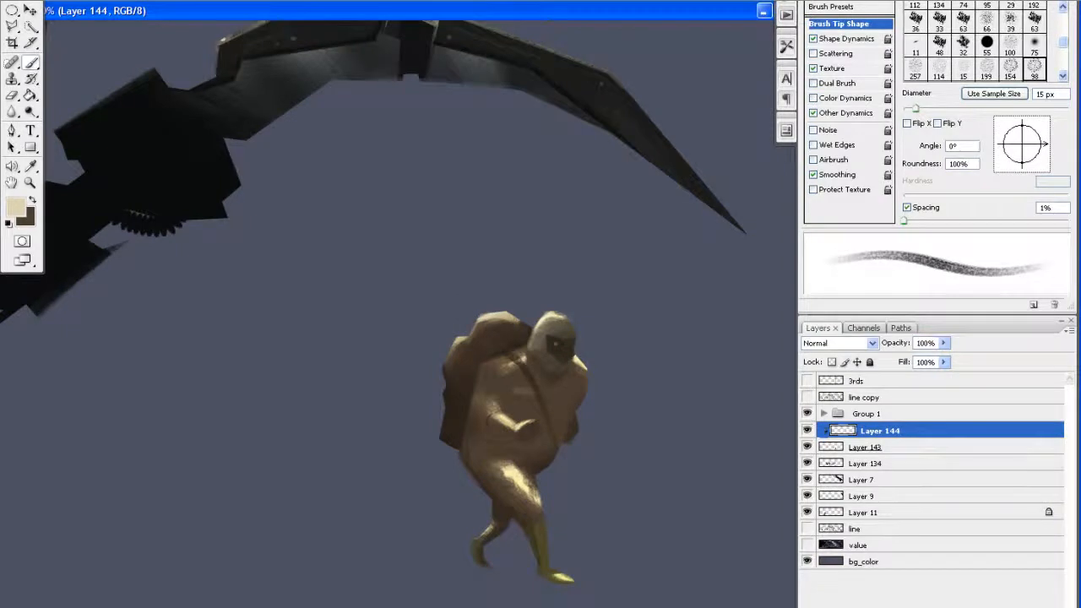
drag(443, 383, 434, 362)
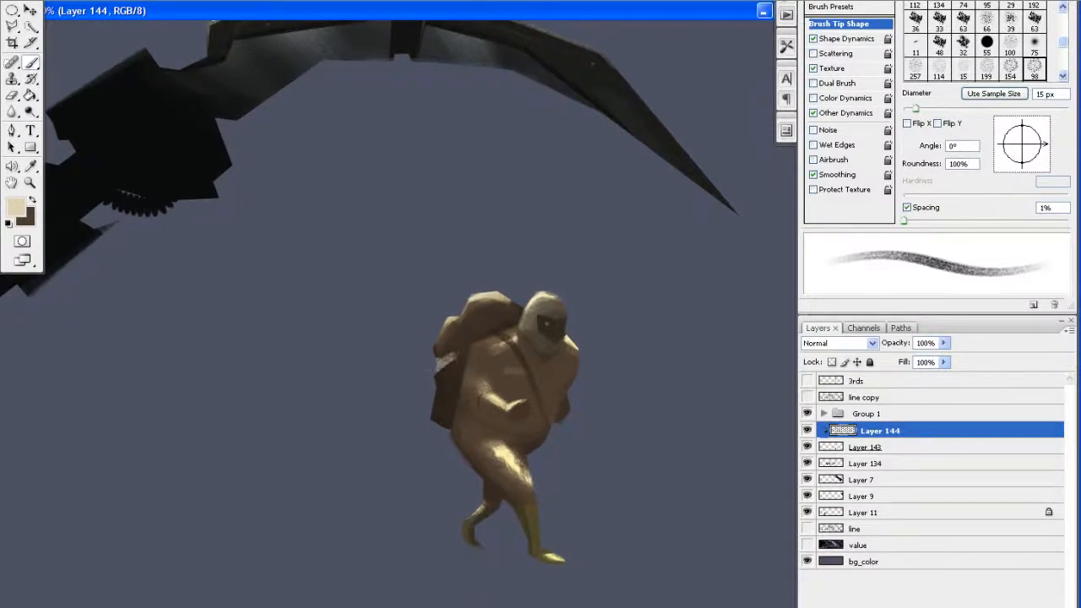
Soften the backpack and hood highlights with the textured eraser, and merge the clipped layer into the figure's layer
key(e)
drag(453, 364, 442, 368)
drag(479, 322, 433, 282)
drag(496, 262, 540, 281)
shift+click(870, 447)
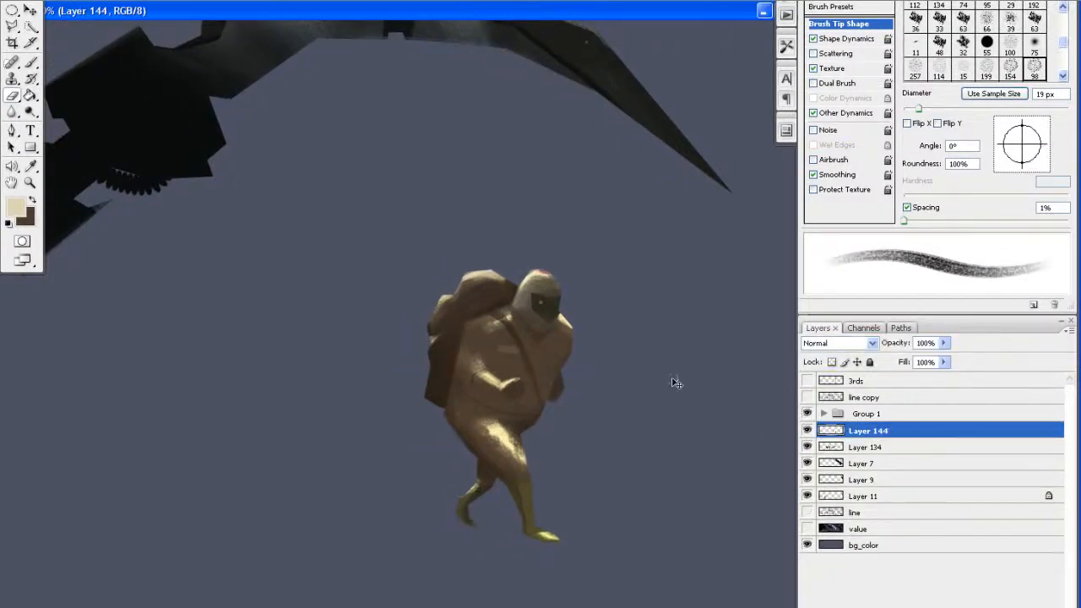
key(ctrl+e)
Enlarge the textured eraser to 36 px and trim the backpack's bulging outer edge into a straighter silhouette
drag(702, 367, 688, 368)
click(808, 432)
drag(497, 320, 547, 331)
right_click(487, 314)
click(536, 245)
drag(517, 189, 513, 185)
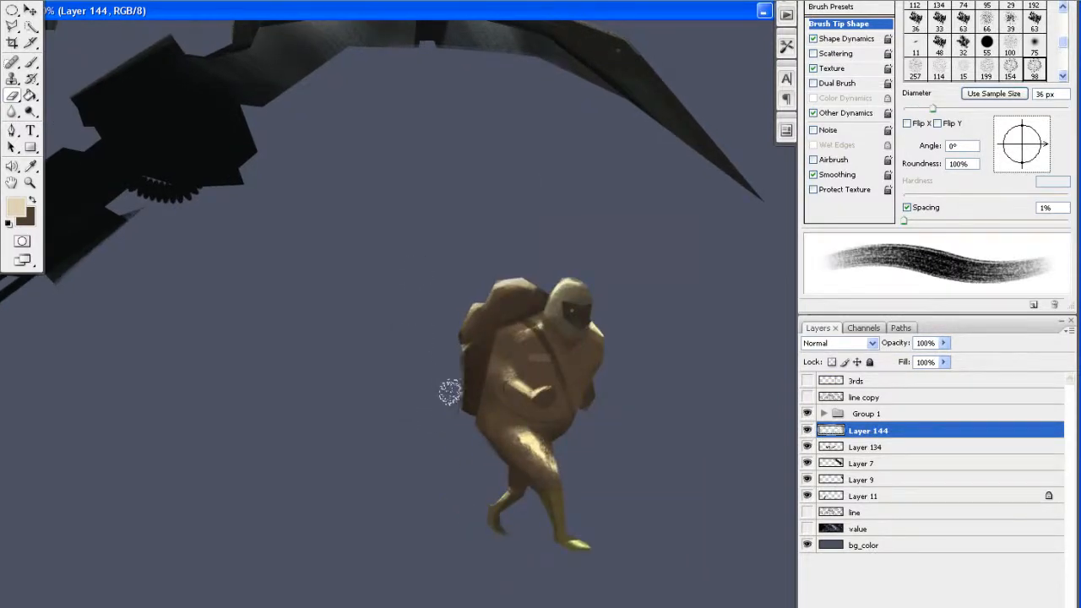
mouse_move(457, 292)
mouse_down()
mouse_move(433, 301)
mouse_move(452, 299)
mouse_move(455, 323)
mouse_move(502, 280)
mouse_up()
Reduce the eraser to 27 px and refine the backpack's top and rear outline
right_click(505, 280)
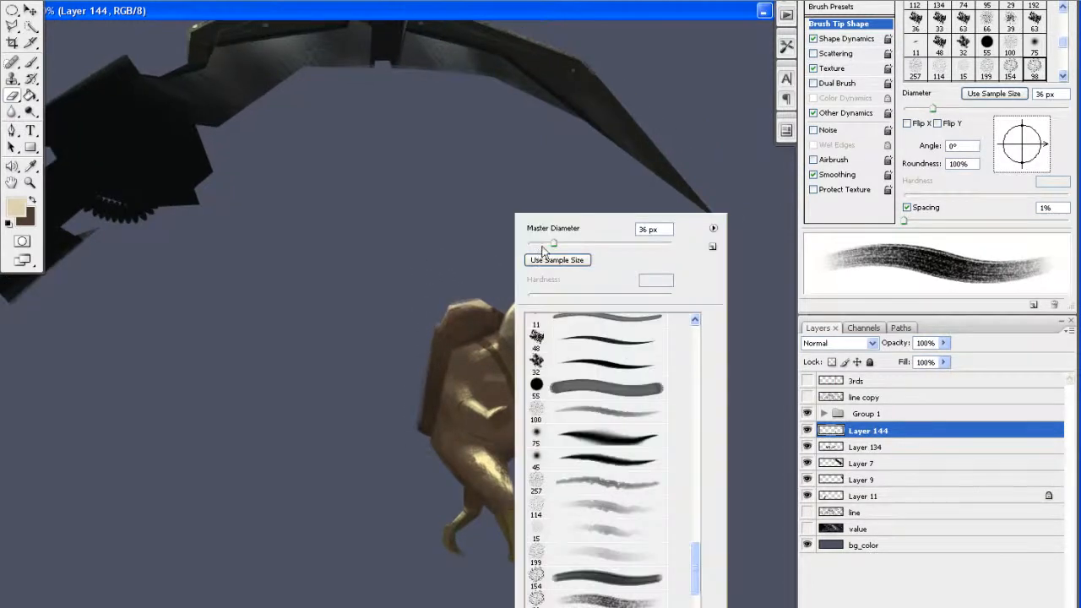
click(544, 246)
click(531, 201)
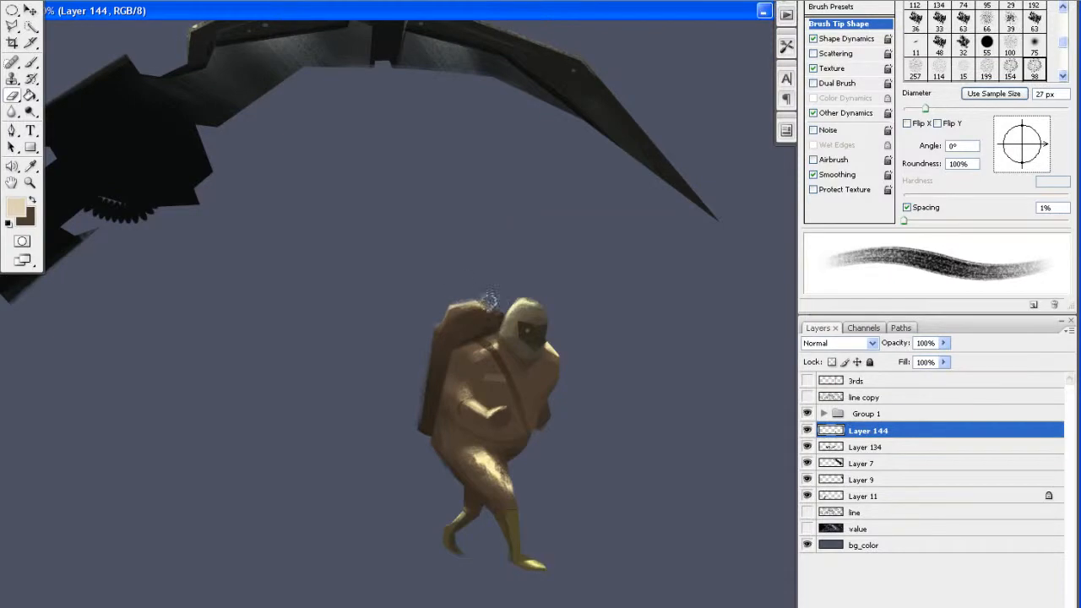
drag(477, 276, 454, 262)
drag(387, 374, 384, 428)
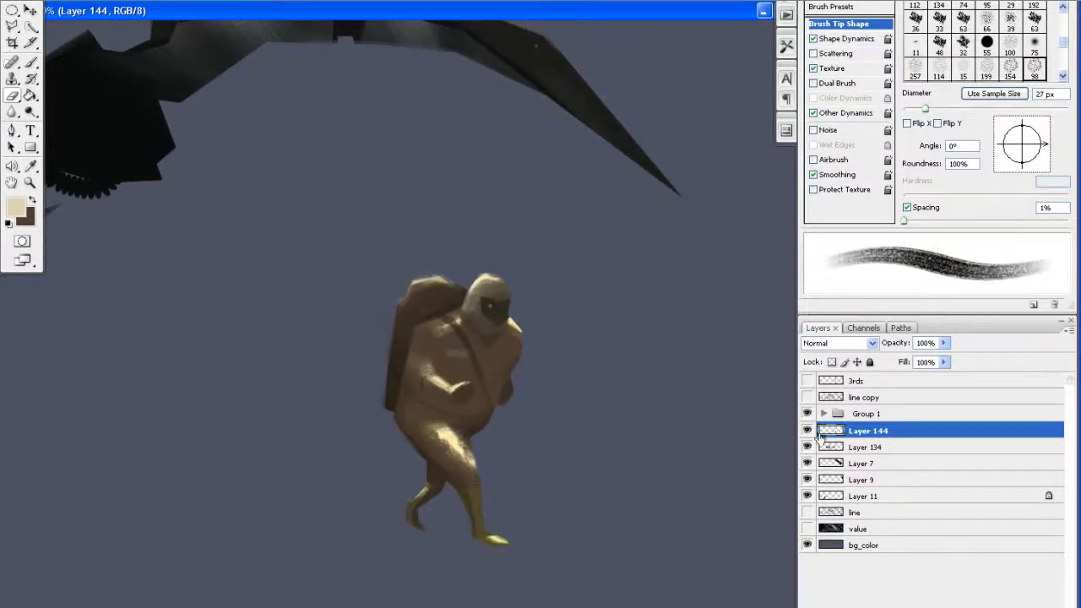
Sample a dark brown from the figure and paint it where the backpack meets the shoulder with the 15 px brush
key(l)
drag(397, 365, 403, 372)
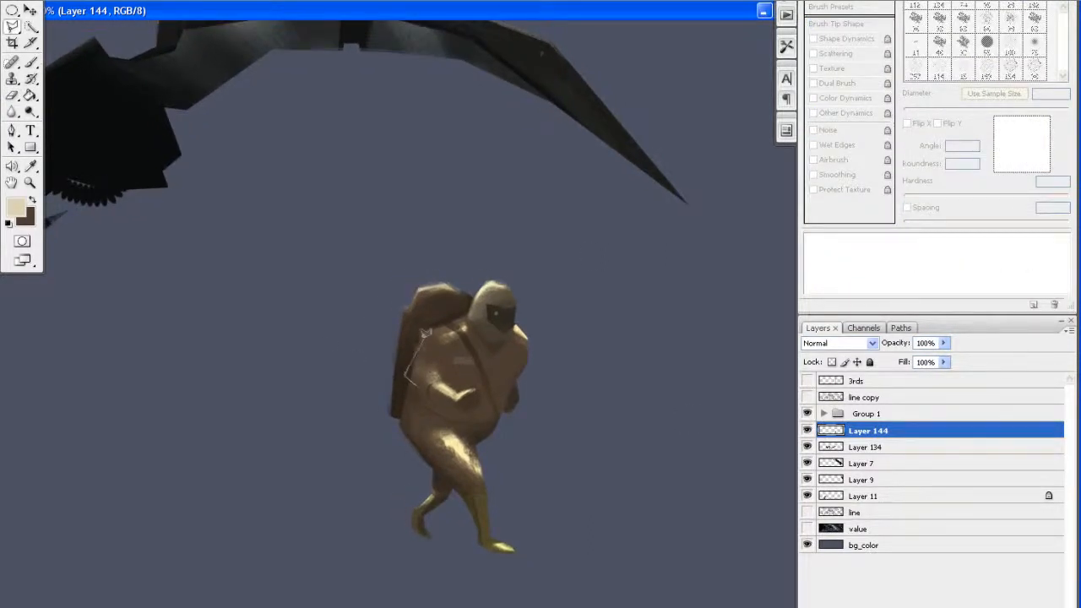
key(i)
click(426, 344)
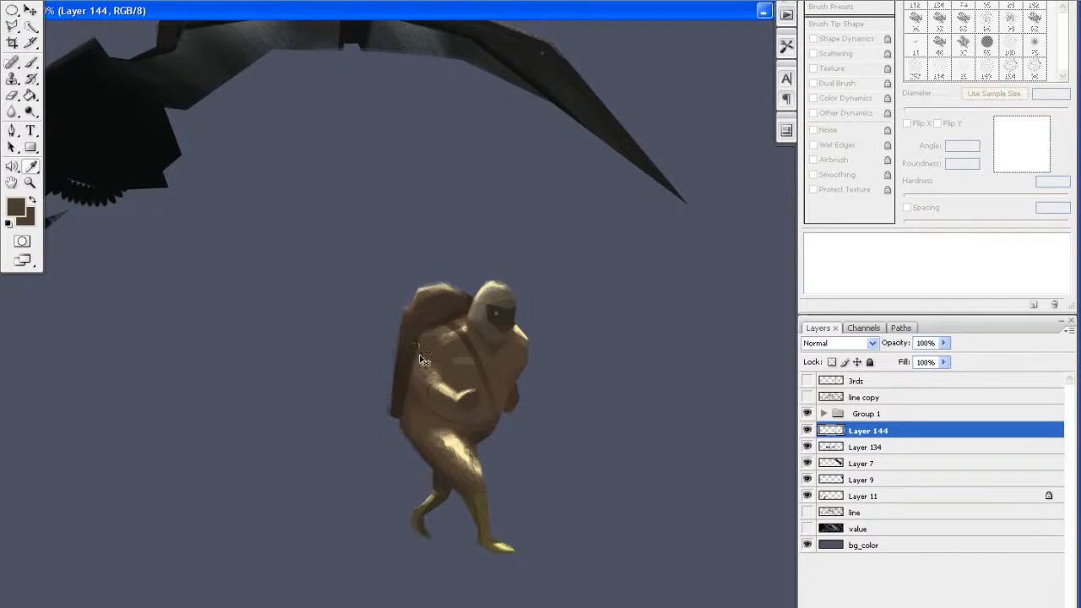
key(b)
mouse_move(444, 336)
mouse_down()
mouse_move(424, 325)
mouse_move(413, 275)
mouse_move(455, 335)
mouse_up()
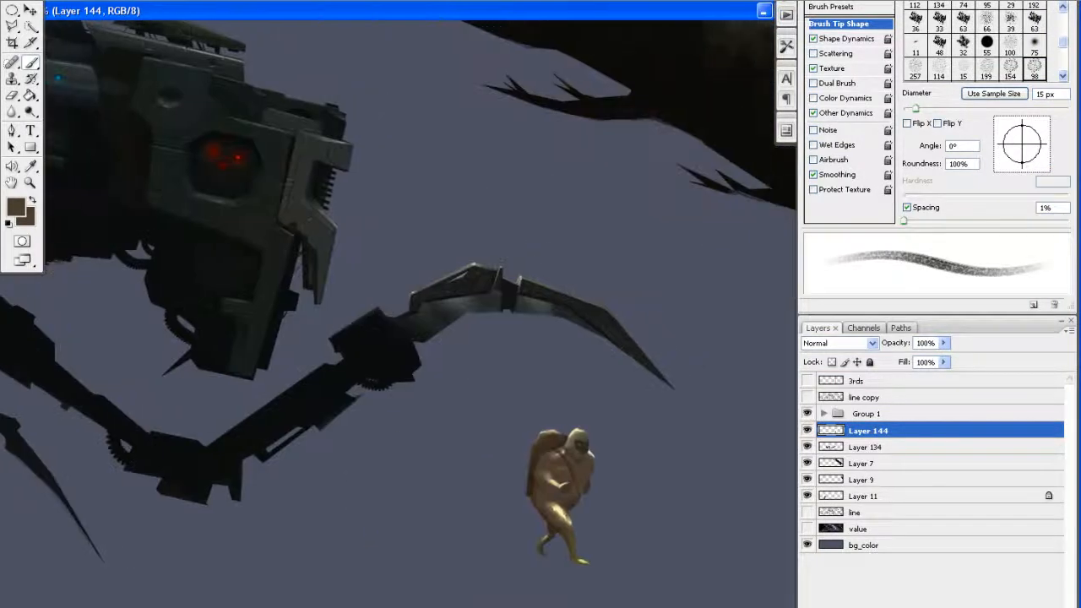
Adjust the figure's Levels with the white input at 222 and the midtones at 0.89
key(ctrl+l)
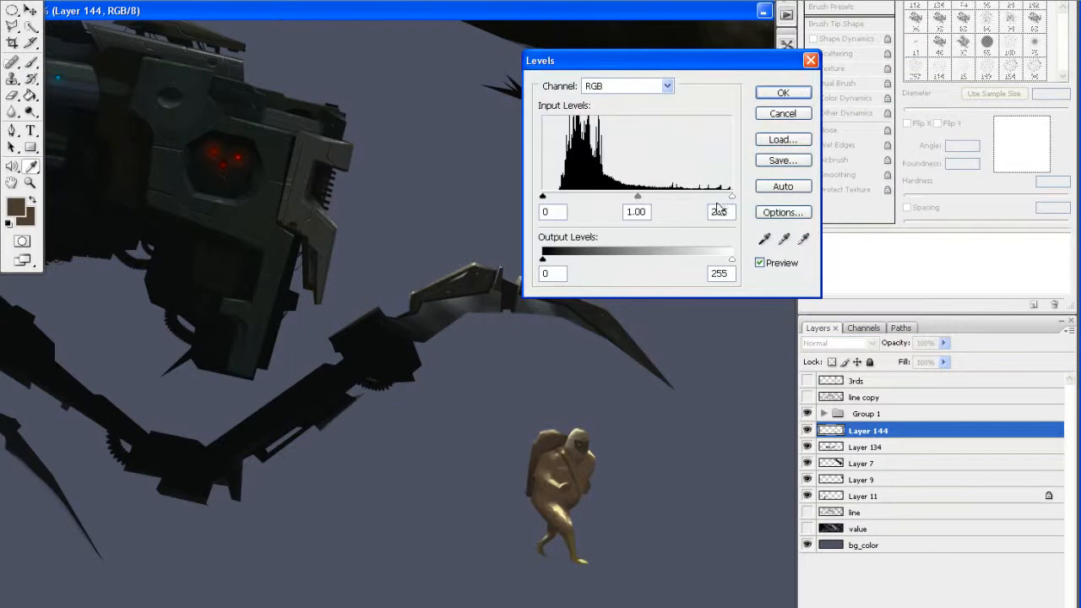
drag(732, 196, 711, 199)
click(639, 197)
drag(630, 195, 632, 197)
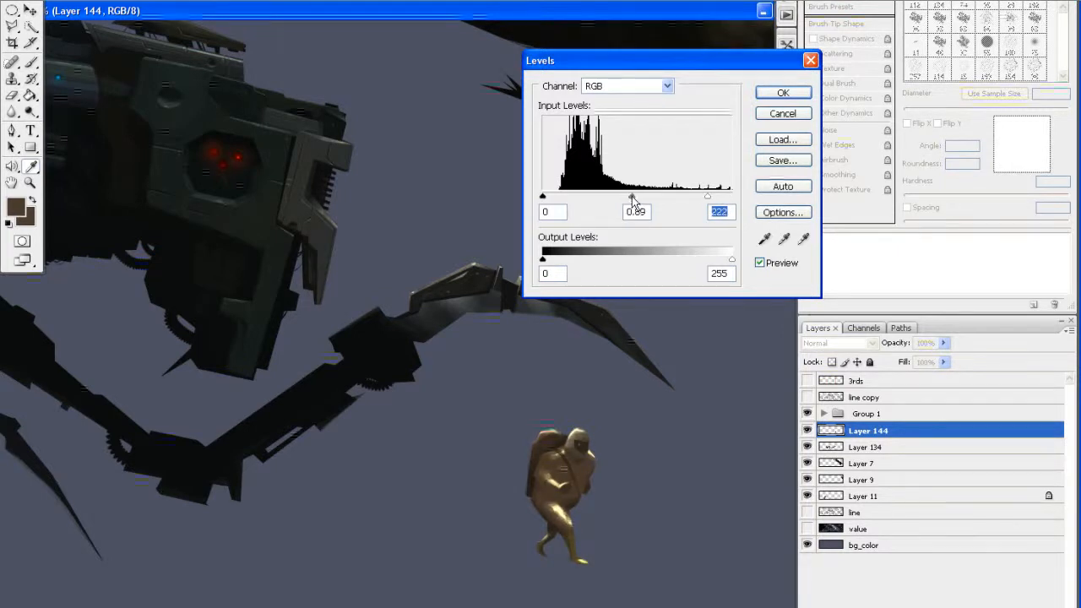
click(783, 93)
Add a new layer above the figure and choose a soft round airbrush with 0% hardness
key(ctrl+0)
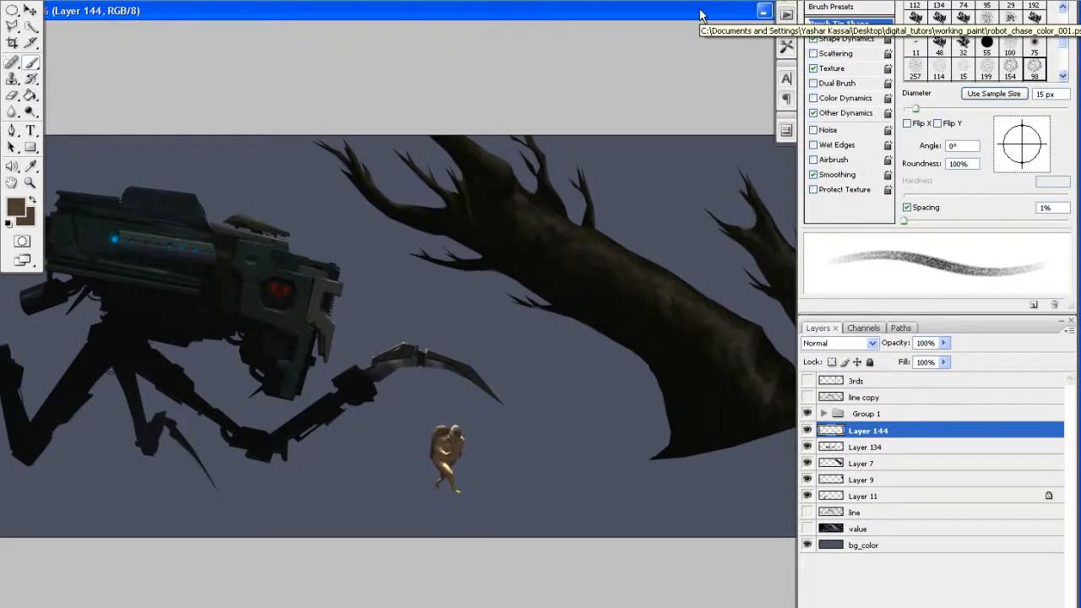
key(ctrl+plus)
key(ctrl+plus)
drag(431, 431, 385, 254)
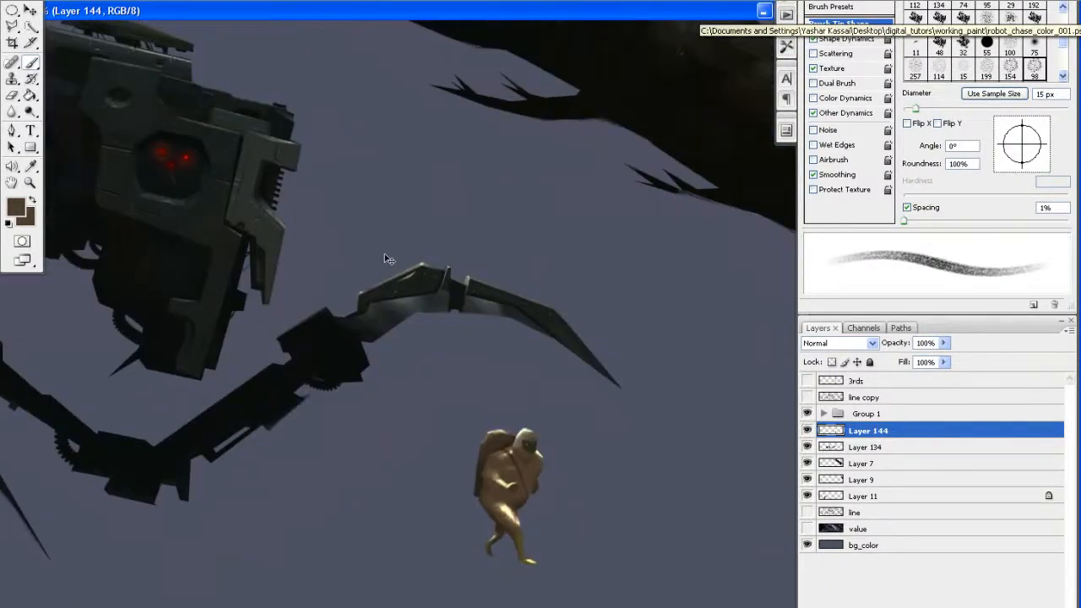
key(ctrl+shift+n)
key(Return)
drag(485, 376, 413, 375)
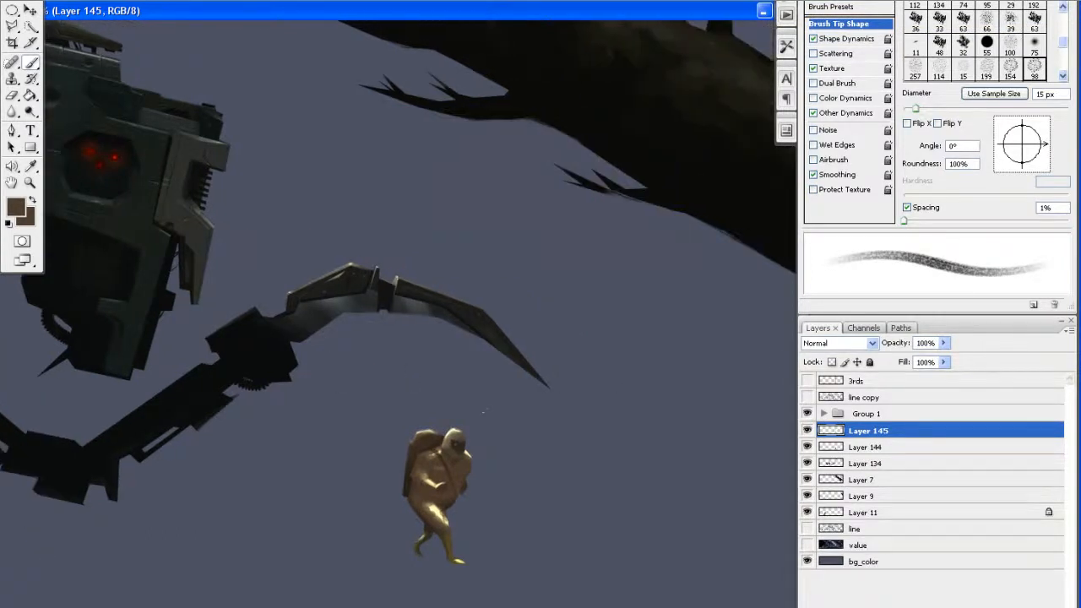
right_click(483, 412)
mouse_move(686, 563)
mouse_down()
mouse_move(673, 402)
mouse_move(657, 404)
mouse_up()
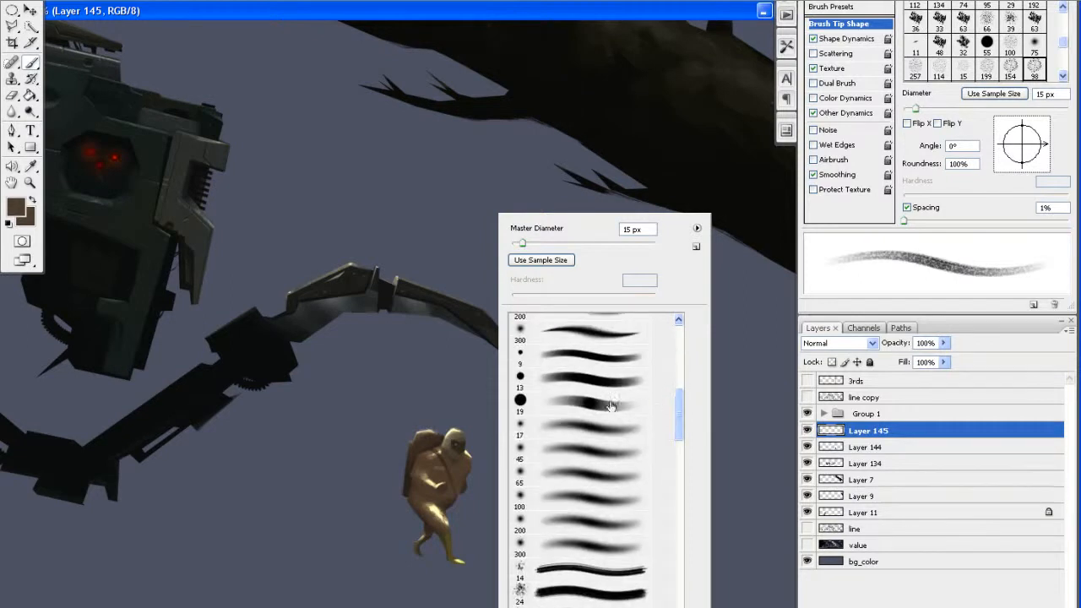
click(618, 401)
drag(547, 244, 560, 246)
drag(577, 295, 477, 271)
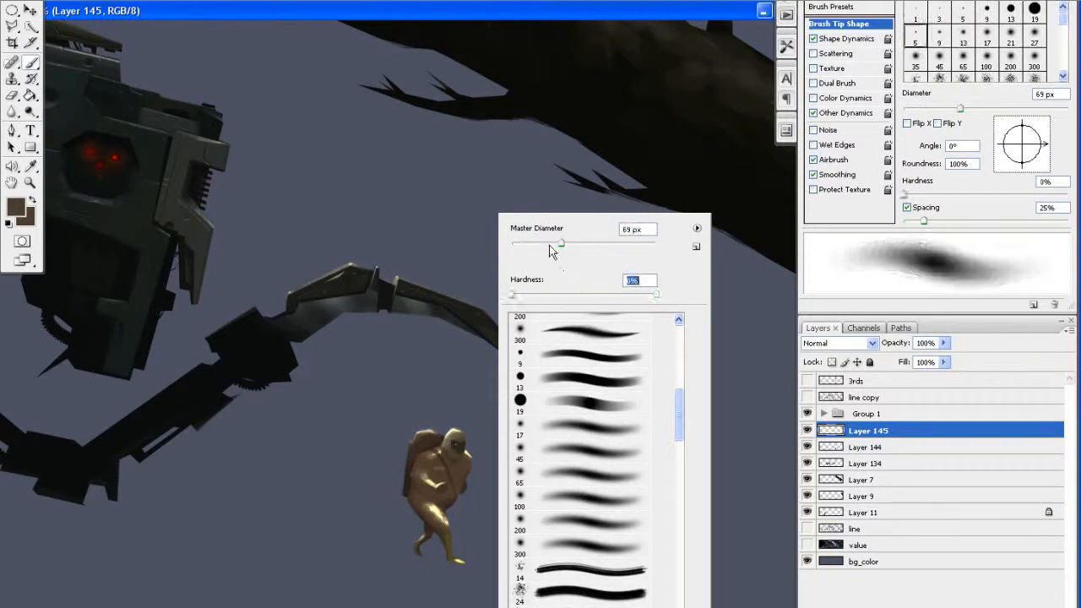
Set the foreground colour to a pale cream (#ffffed), starting from a colour sampled on the figure's hood
click(16, 206)
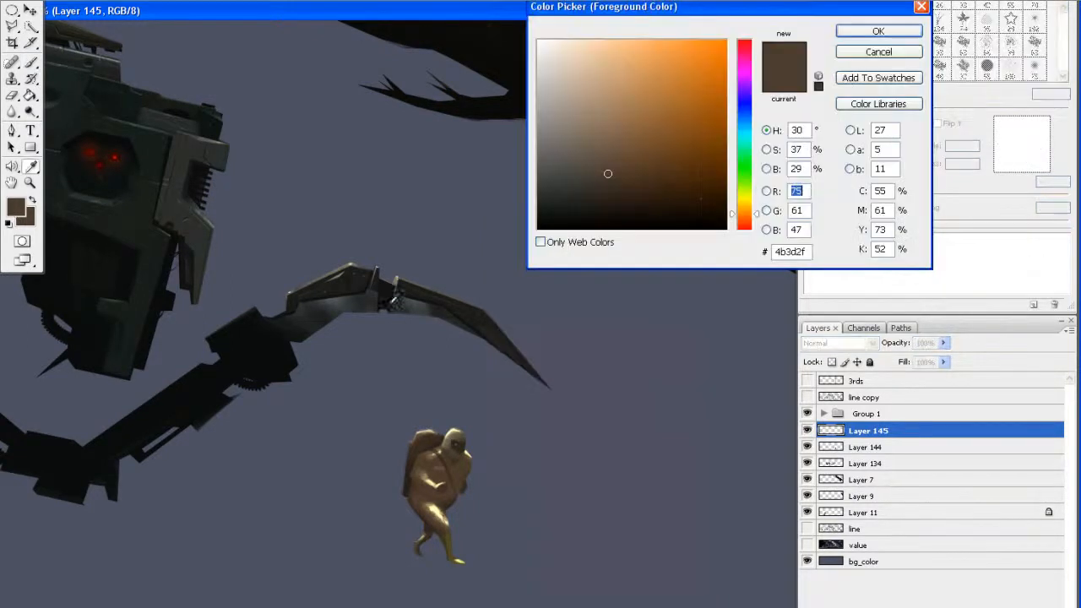
click(449, 431)
drag(571, 53, 551, 39)
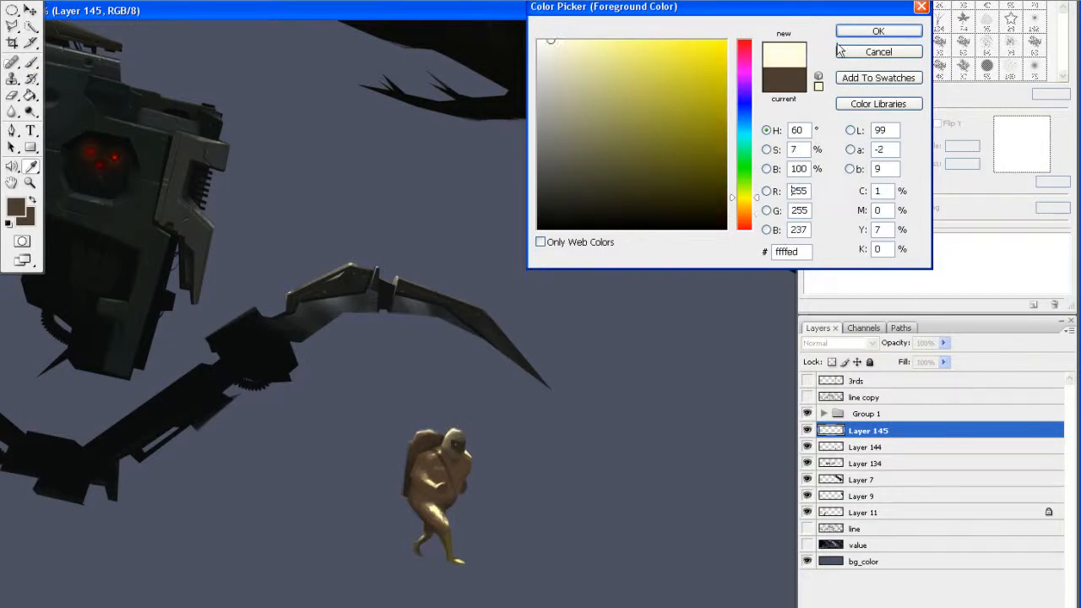
click(878, 30)
Paint a faint glow around the backpack's top, the hood and the front shoulder with a 68 px soft airbrush
ctrl+click(371, 381)
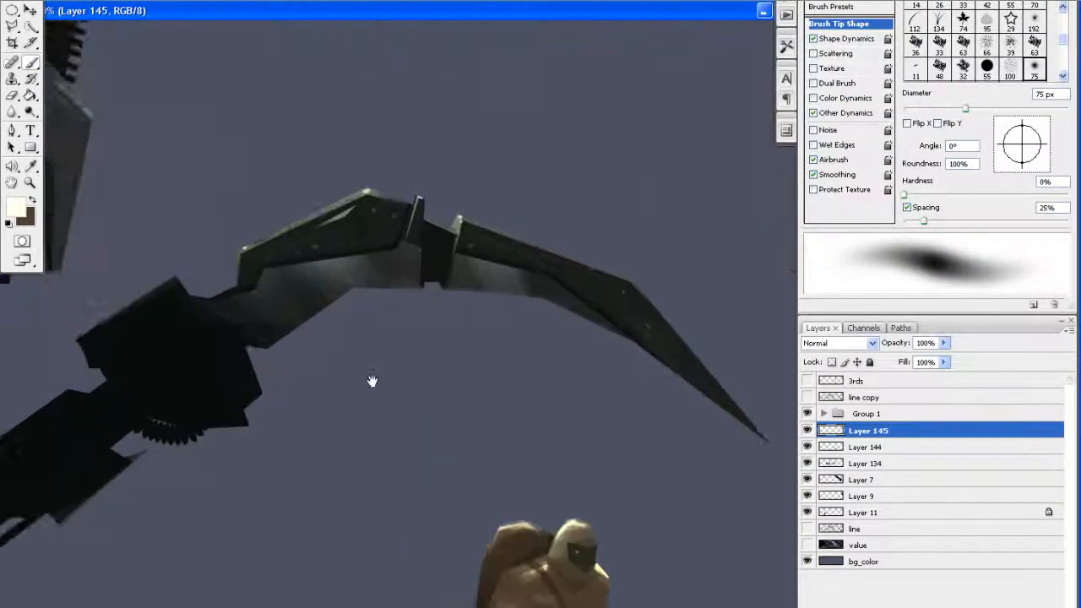
drag(372, 381, 289, 210)
right_click(461, 367)
click(538, 245)
click(418, 345)
mouse_move(416, 346)
mouse_down()
mouse_move(434, 375)
mouse_move(454, 353)
mouse_move(426, 370)
mouse_move(475, 372)
mouse_move(470, 360)
mouse_move(509, 358)
mouse_move(496, 366)
mouse_move(505, 347)
mouse_move(458, 346)
mouse_move(483, 353)
mouse_move(465, 347)
mouse_move(392, 375)
mouse_move(459, 367)
mouse_move(439, 341)
mouse_move(443, 317)
mouse_move(449, 336)
mouse_move(427, 331)
mouse_move(462, 341)
mouse_move(483, 321)
mouse_move(421, 335)
mouse_move(427, 322)
mouse_move(454, 350)
mouse_move(485, 344)
mouse_move(455, 345)
mouse_move(428, 376)
mouse_move(476, 335)
mouse_move(464, 364)
mouse_move(455, 350)
mouse_move(428, 366)
mouse_move(458, 341)
mouse_move(413, 355)
mouse_up()
key(ctrl+z)
drag(482, 321, 453, 325)
mouse_move(466, 428)
mouse_down()
mouse_move(439, 413)
mouse_move(489, 388)
mouse_up()
drag(443, 516, 453, 511)
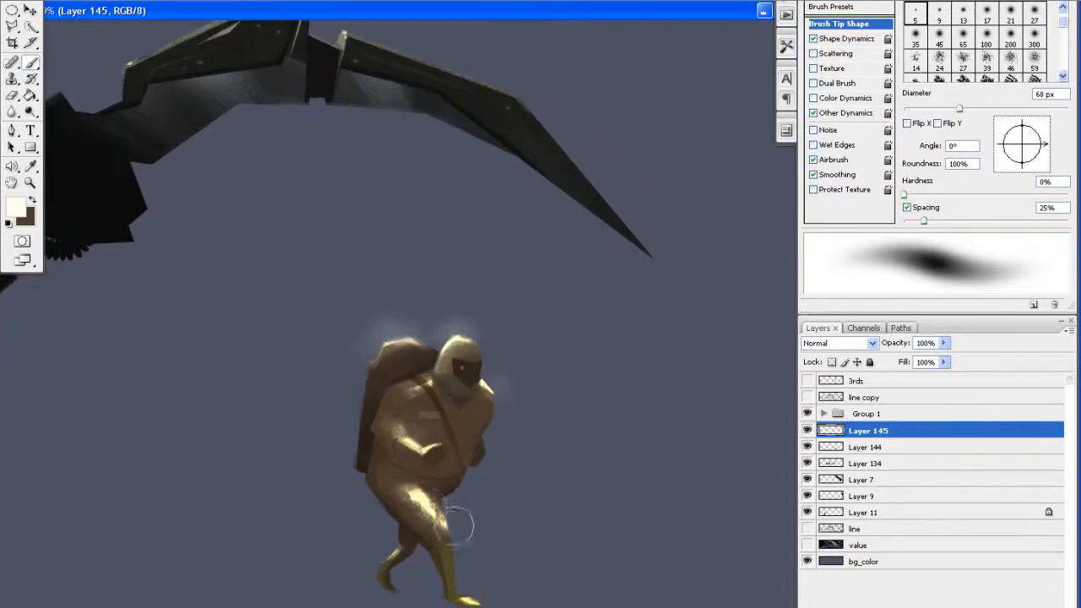
drag(492, 367, 498, 372)
key(ctrl+minus)
key(ctrl+minus)
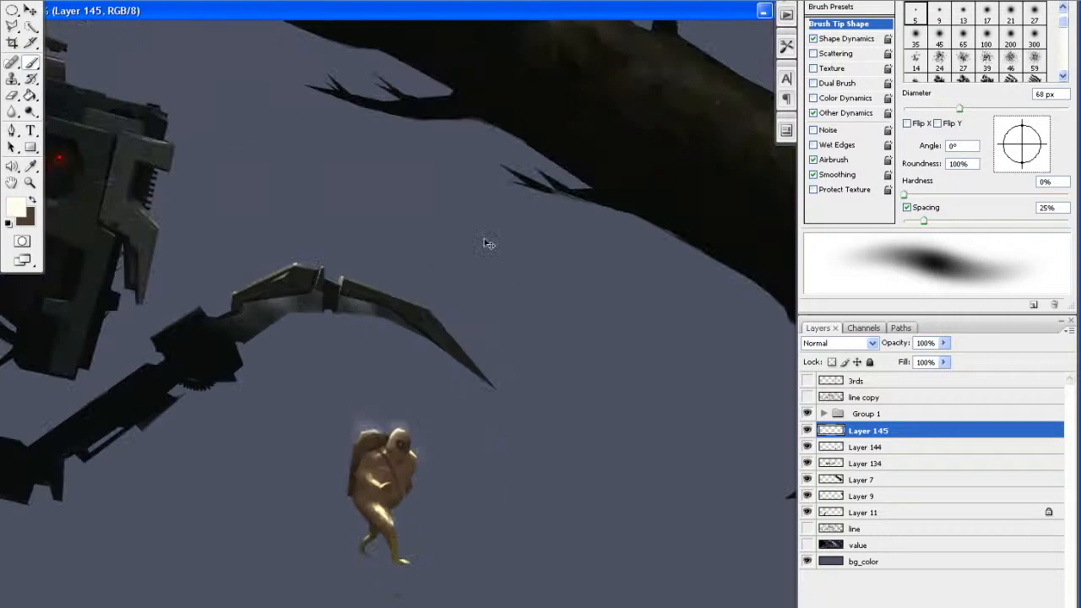
key(ctrl+plus)
key(ctrl+plus)
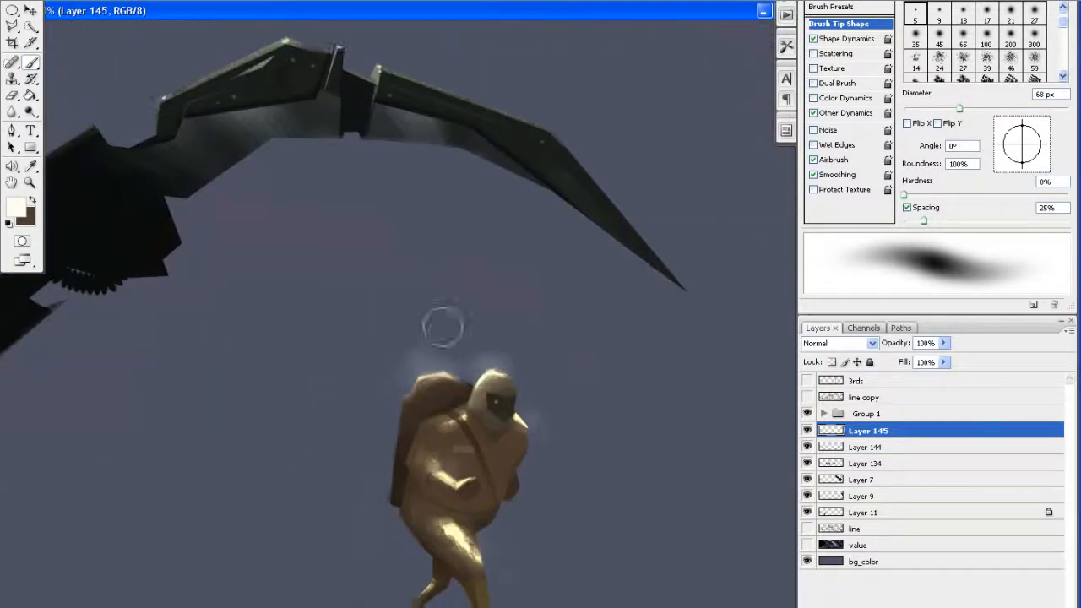
key(ctrl+minus)
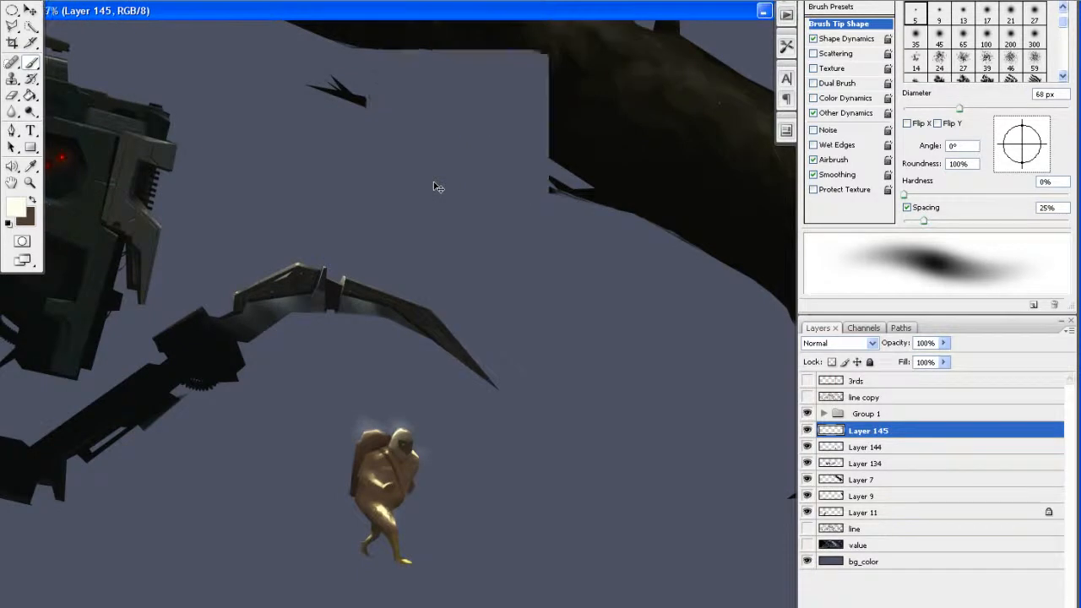
Lasso part of the figure on Layer 144 and darken it with Brightness/Contrast at brightness -36
key(ctrl+plus)
key(l)
mouse_move(476, 474)
mouse_down()
mouse_move(487, 299)
mouse_move(506, 253)
mouse_up()
drag(412, 448, 538, 433)
click(861, 446)
mouse_move(534, 478)
mouse_down()
mouse_move(492, 434)
mouse_move(482, 416)
mouse_move(492, 396)
mouse_move(484, 428)
mouse_move(495, 452)
mouse_move(540, 494)
mouse_up()
key(ctrl+h)
key(alt+i)
key(a)
key(c)
drag(680, 66, 667, 69)
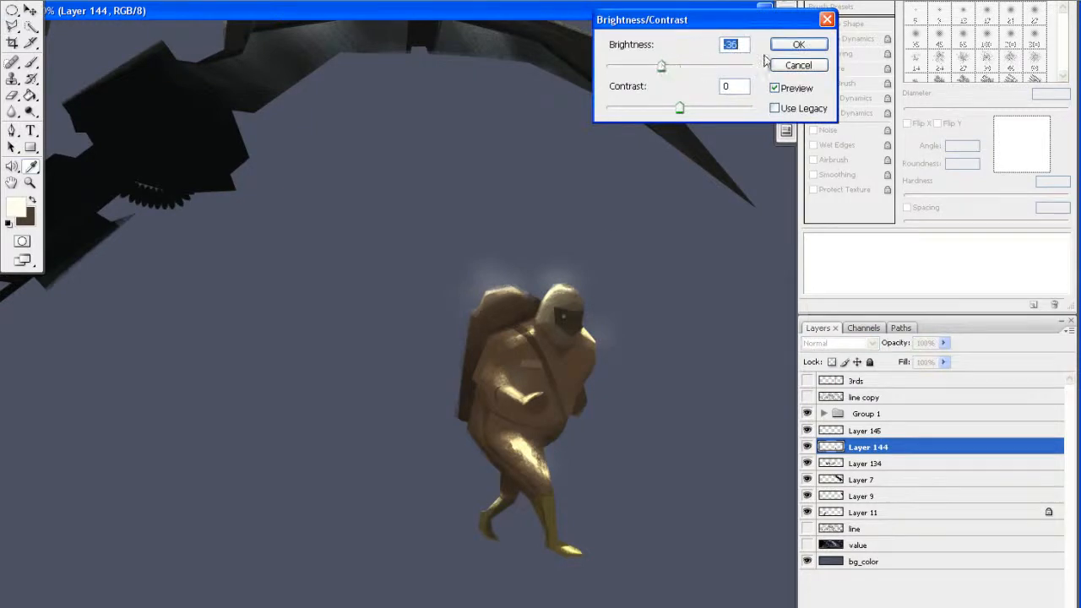
click(792, 44)
Examine the shaded figure up close and from farther out against the mechanical arm and the robot
key(ctrl+minus)
key(ctrl+minus)
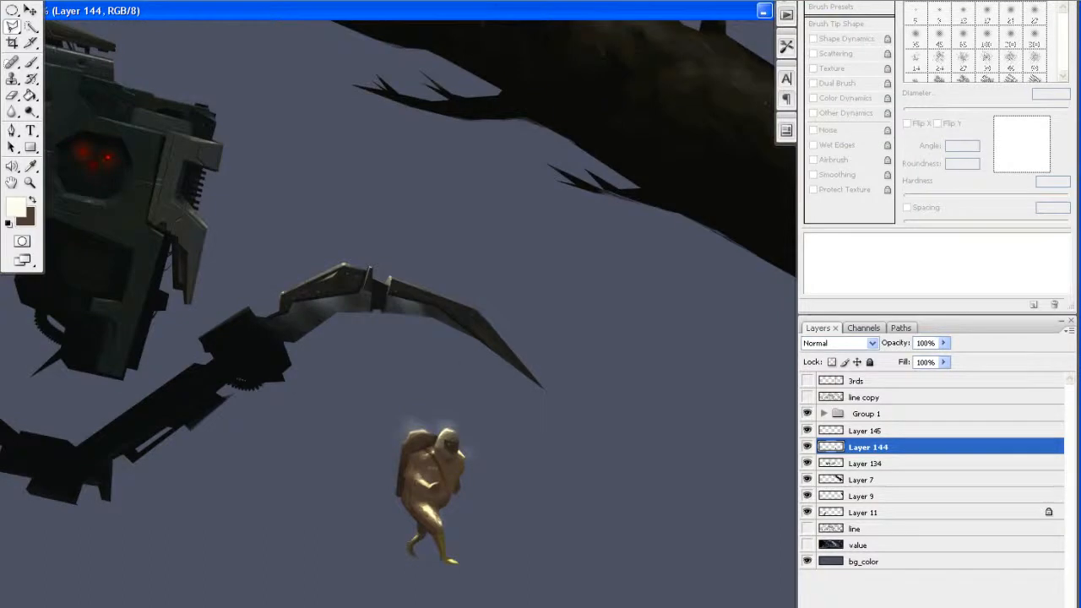
key(ctrl+plus)
key(ctrl+plus)
key(ctrl+minus)
key(ctrl+minus)
drag(333, 428, 388, 313)
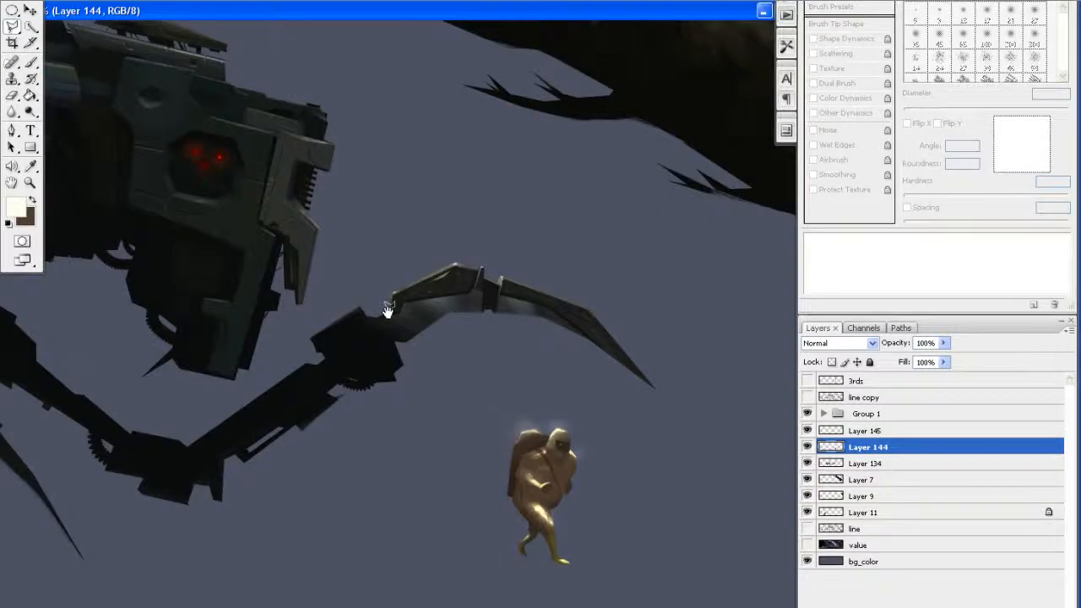
drag(640, 282, 585, 295)
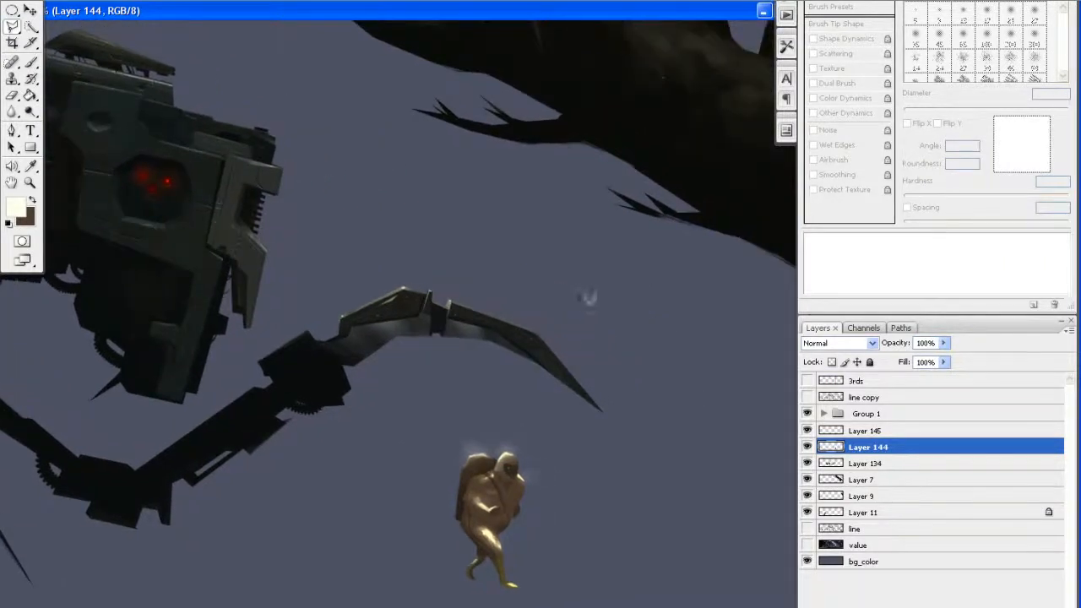
drag(482, 280, 521, 255)
drag(590, 339, 501, 328)
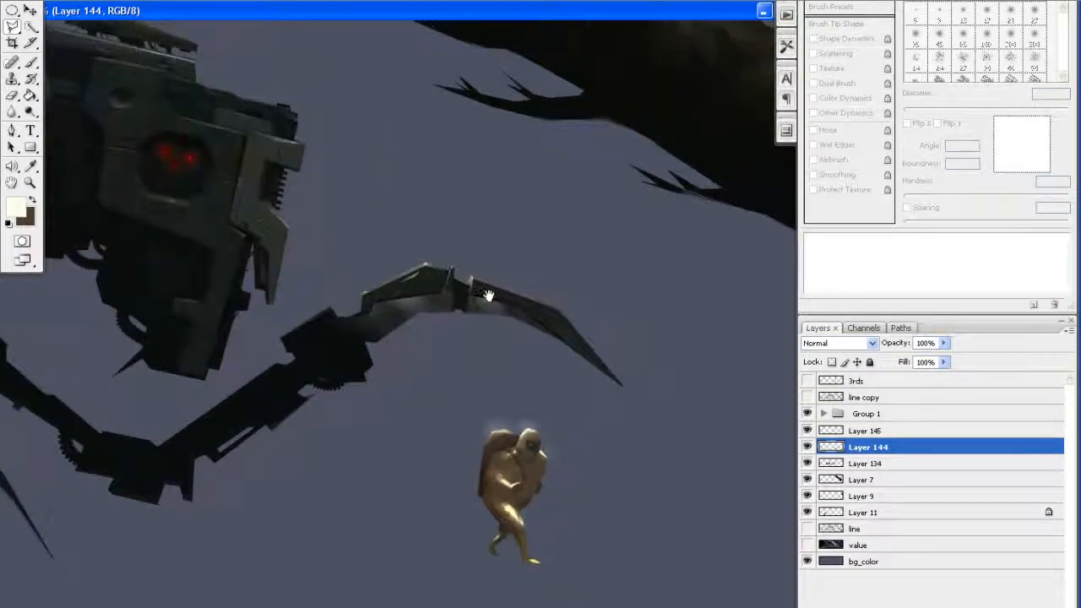